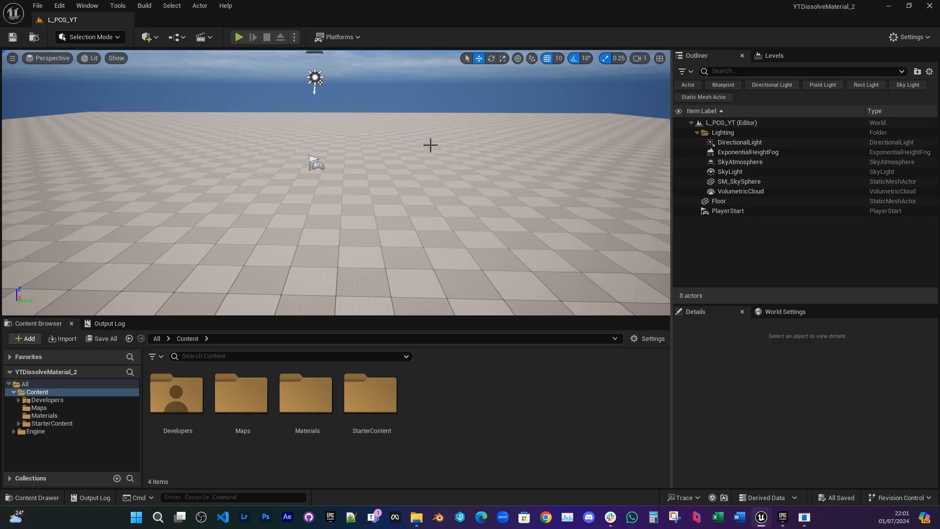
# Step: Enable the Procedural Content Generation Framework (PCG) plugin and accept its beta-version warning
pyautogui.click(59, 5)
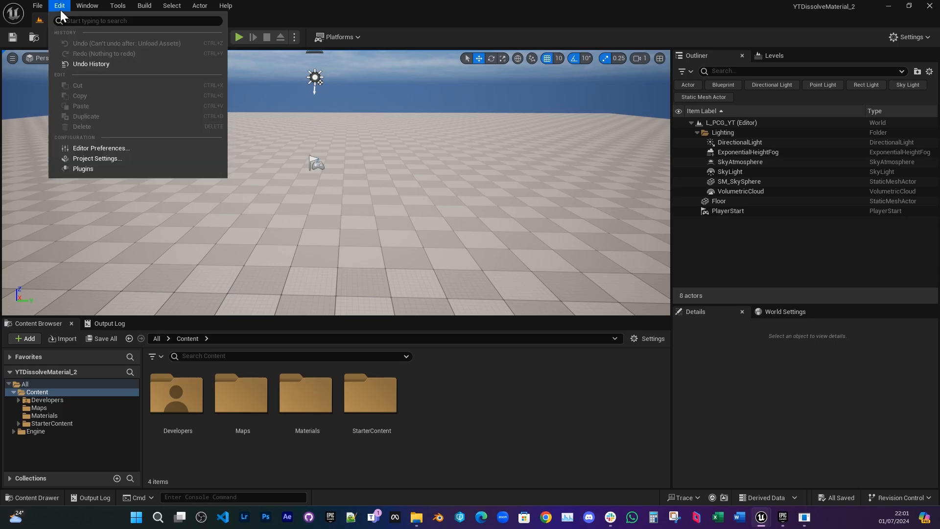
pyautogui.click(119, 167)
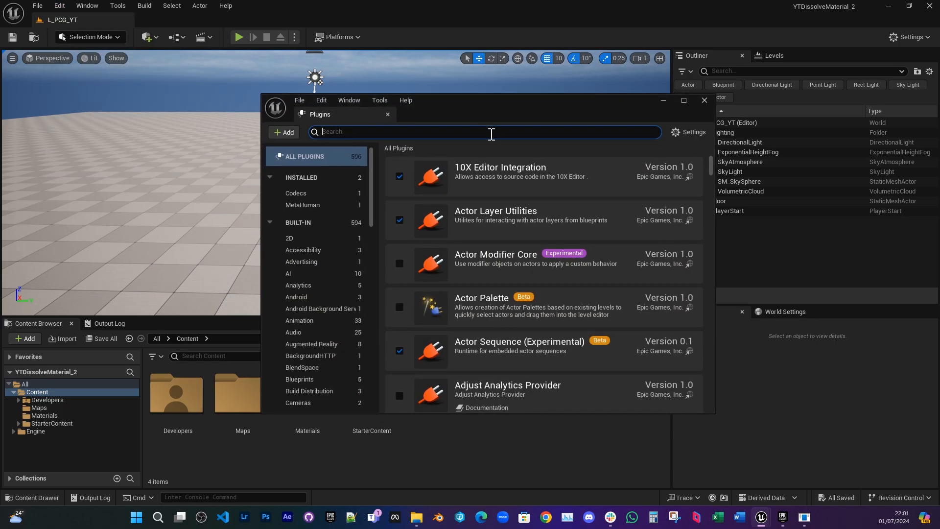
pyautogui.write('pc')
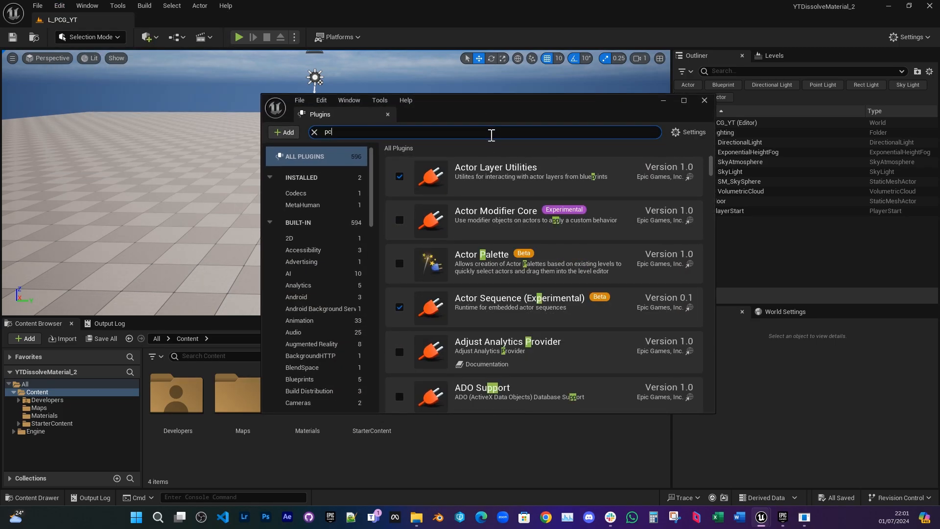
pyautogui.write('g')
pyautogui.scroll(-1, 583, 273)
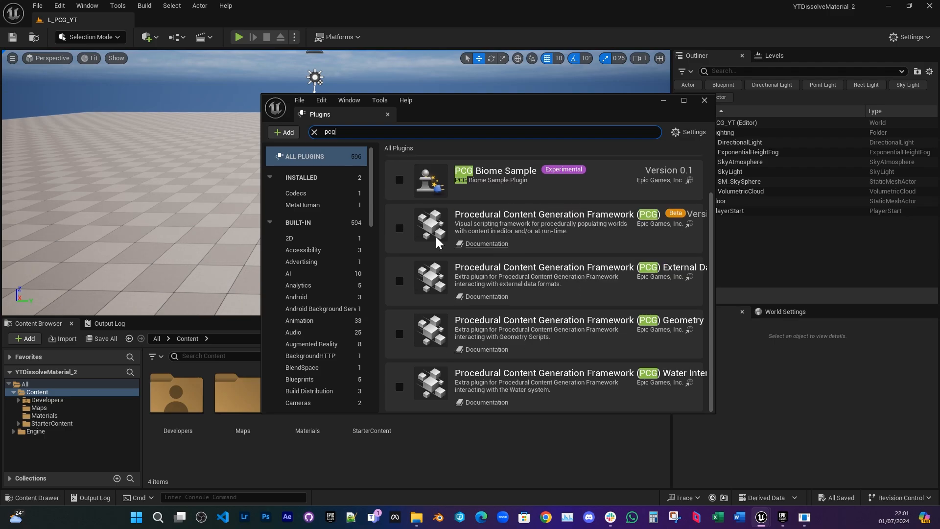
pyautogui.click(399, 229)
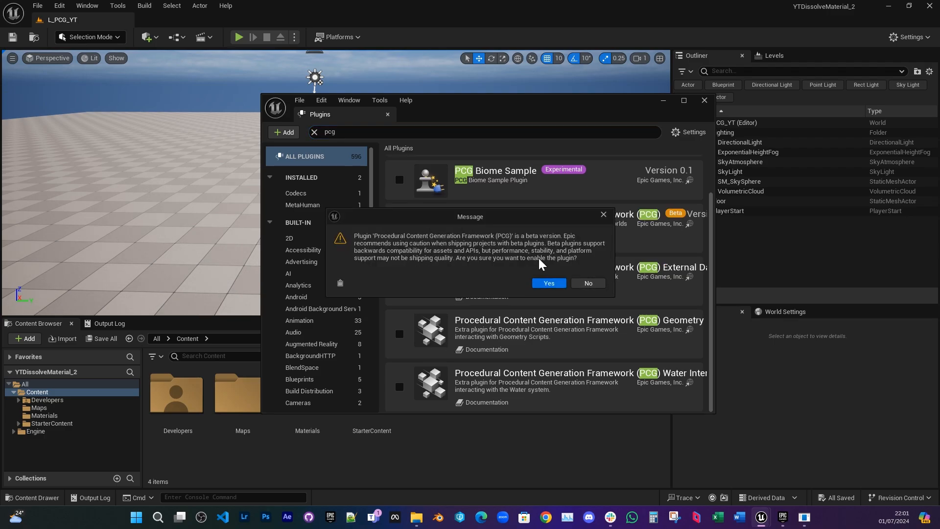
pyautogui.click(550, 282)
# Step: Widen the Plugins window and restart the editor to apply the plugin change
pyautogui.scroll(-1, 617, 314)
pyautogui.scroll(2, 621, 323)
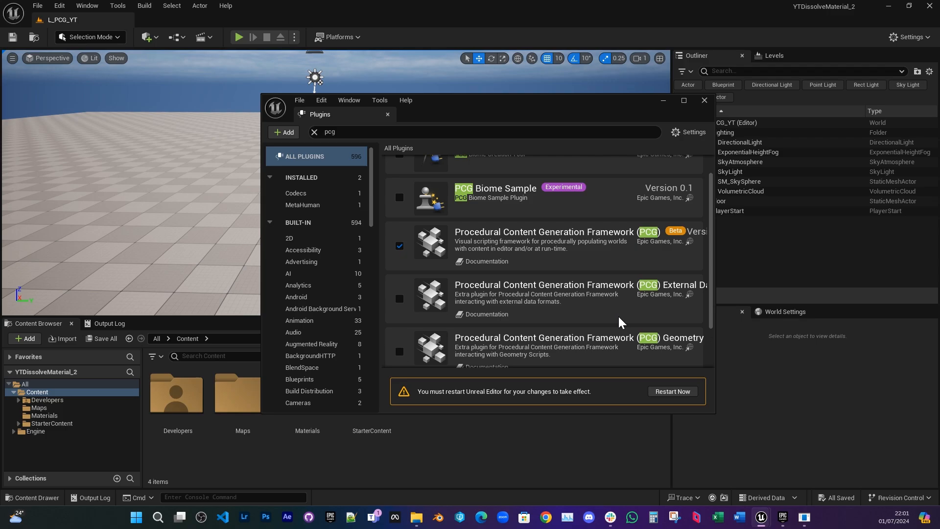
pyautogui.moveTo(715, 236); pyautogui.dragTo(776, 230)
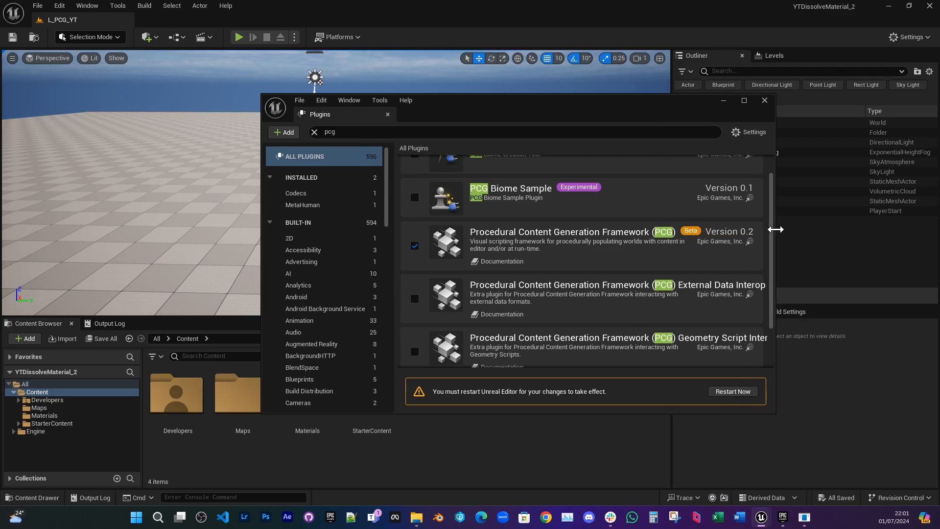
pyautogui.click(750, 395)
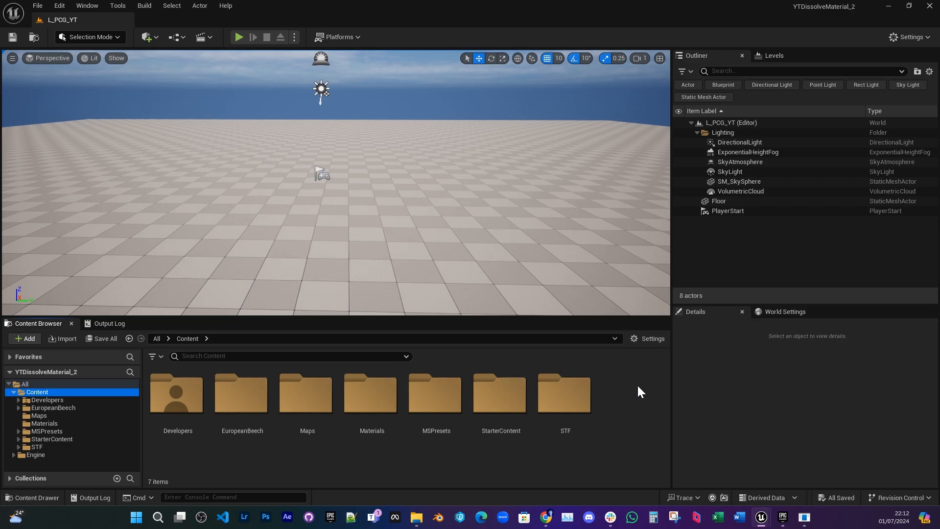
# Step: Create a new folder named PCG in the project's Content folder
pyautogui.rightClick(606, 398)
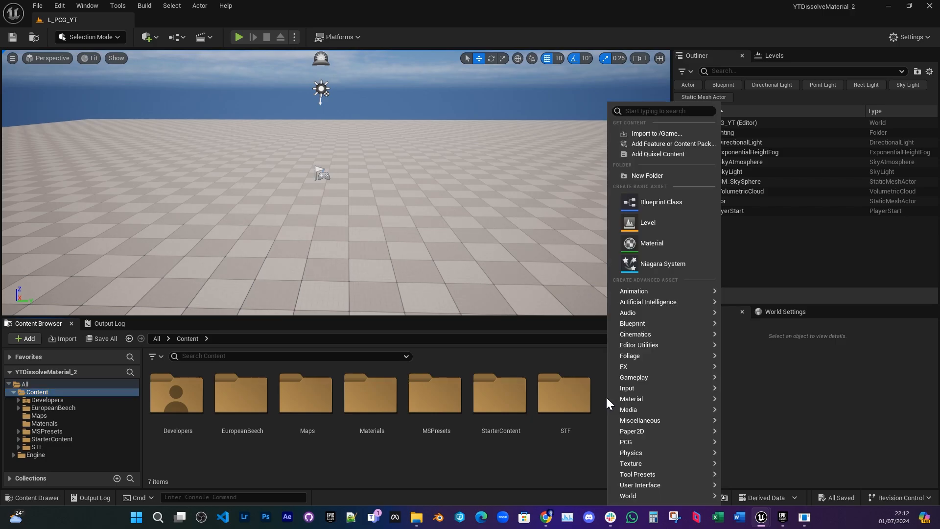
pyautogui.click(677, 175)
pyautogui.write('P')
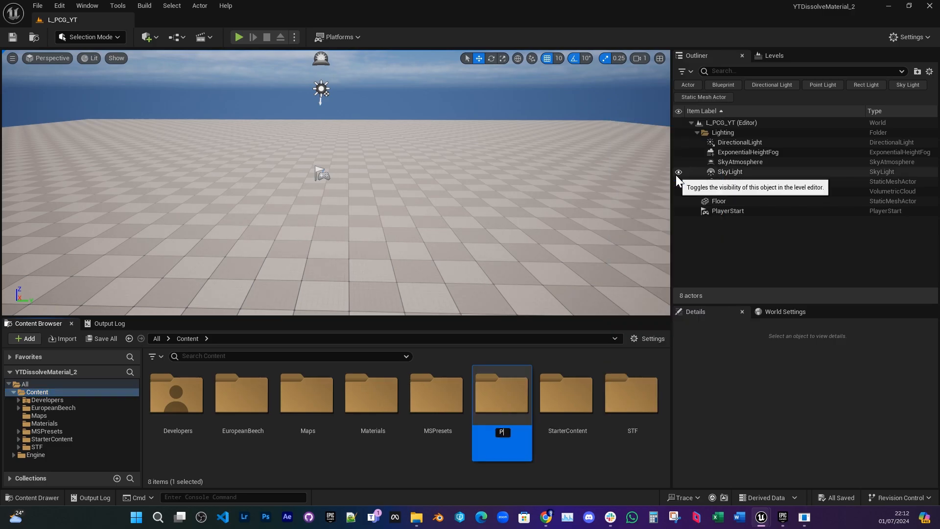
pyautogui.write('CG')
pyautogui.press('Return')
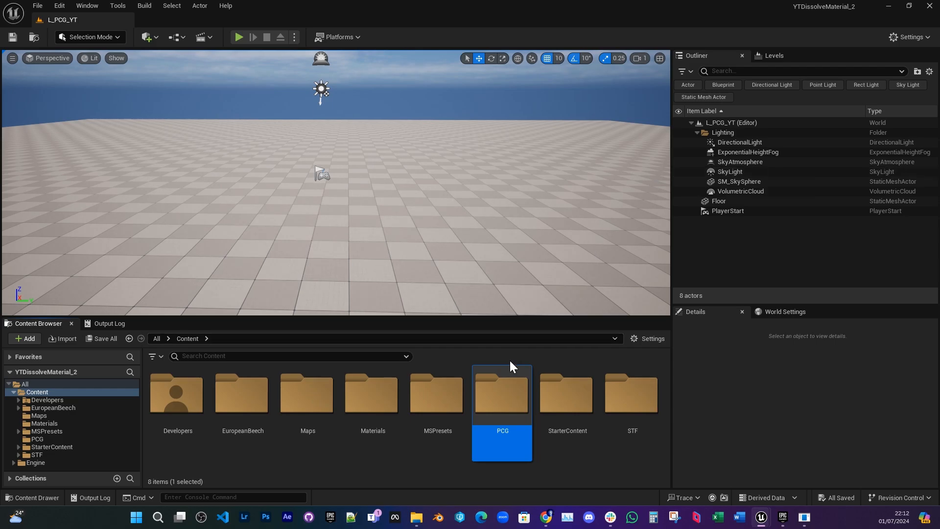
# Step: Create a PCG Graph asset named PCG_Forest inside the PCG folder
pyautogui.doubleClick(504, 402)
pyautogui.rightClick(504, 406)
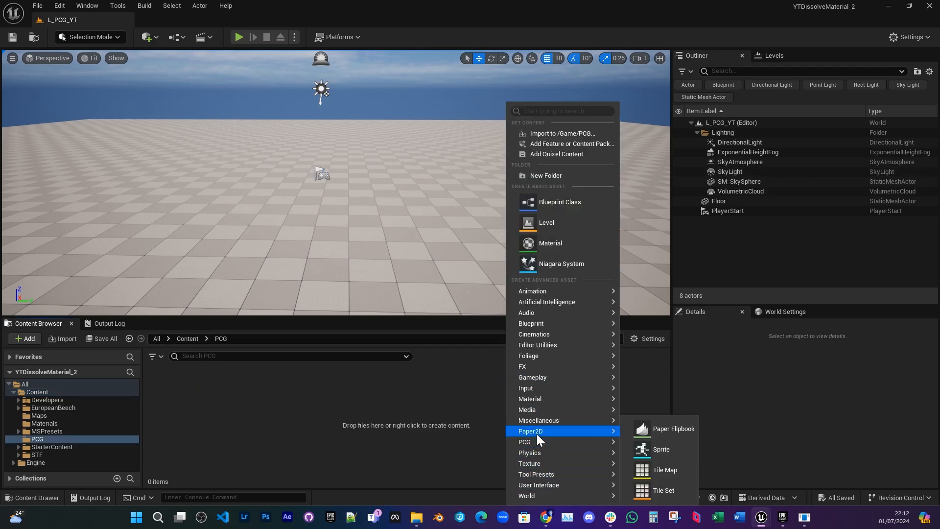
pyautogui.moveTo(612, 442)
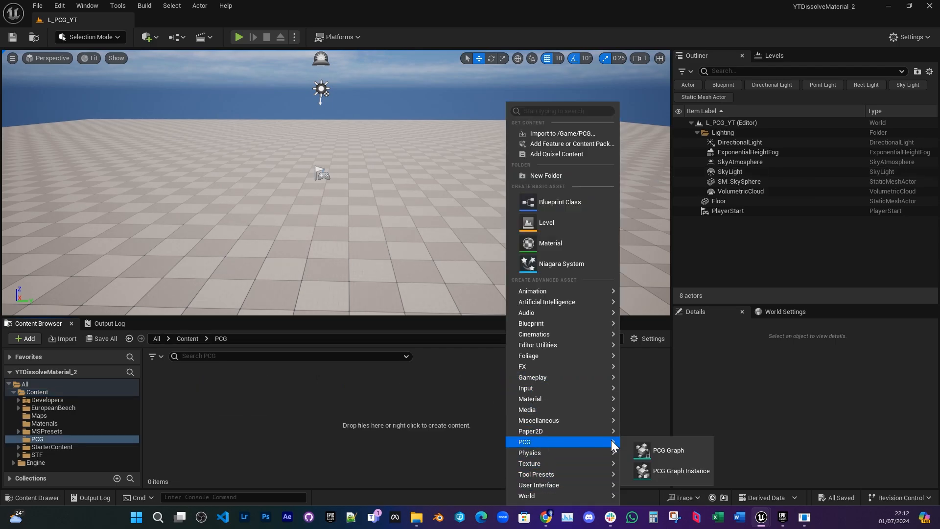
pyautogui.click(692, 451)
pyautogui.write('PCG_')
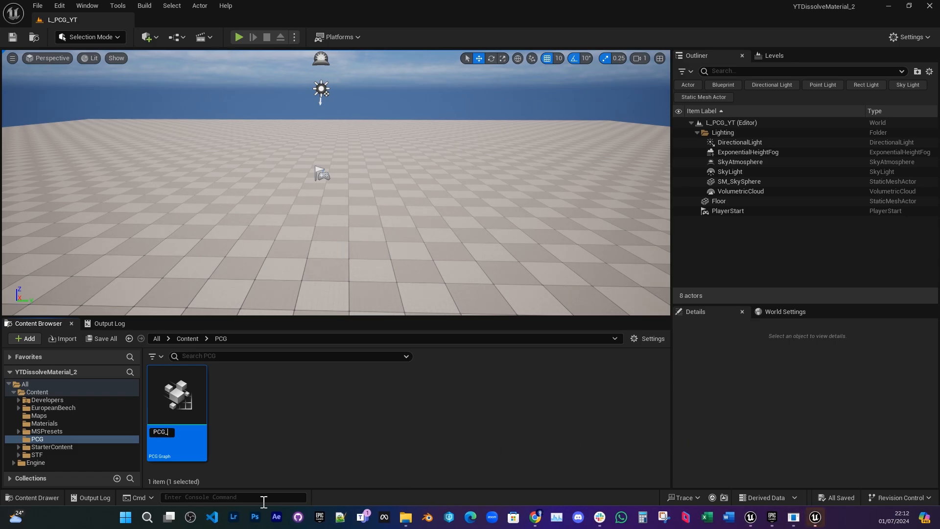
pyautogui.click(170, 432)
pyautogui.click(168, 433)
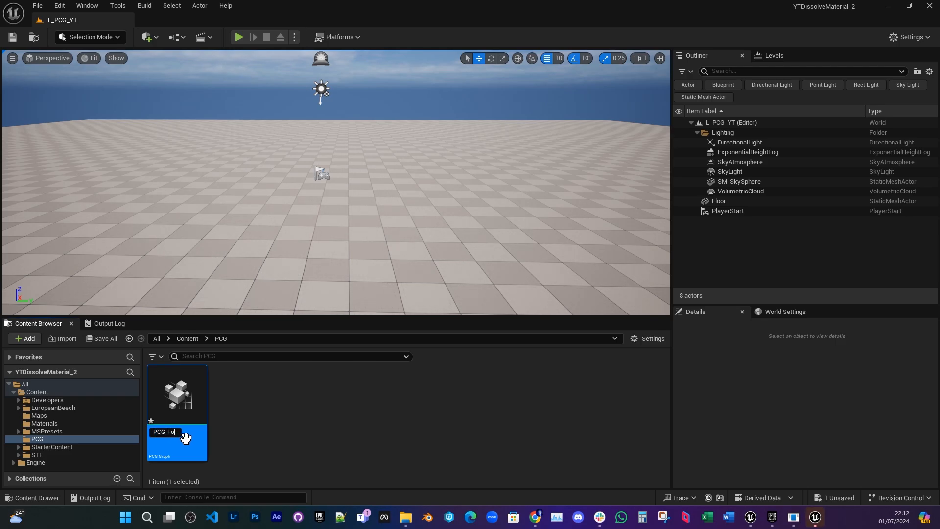
pyautogui.write('Forest')
pyautogui.press('Return')
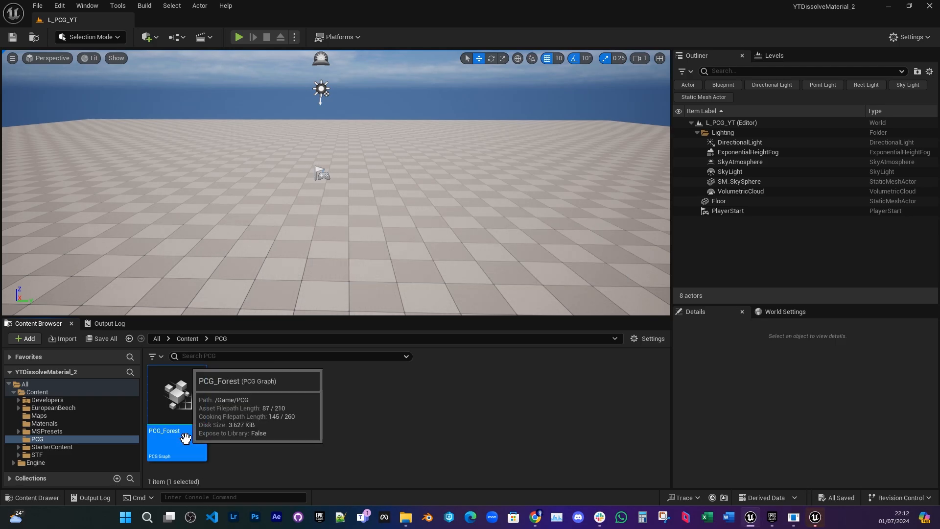
# Step: Open the PCG_Forest graph for a look and minimize its window
pyautogui.doubleClick(182, 435)
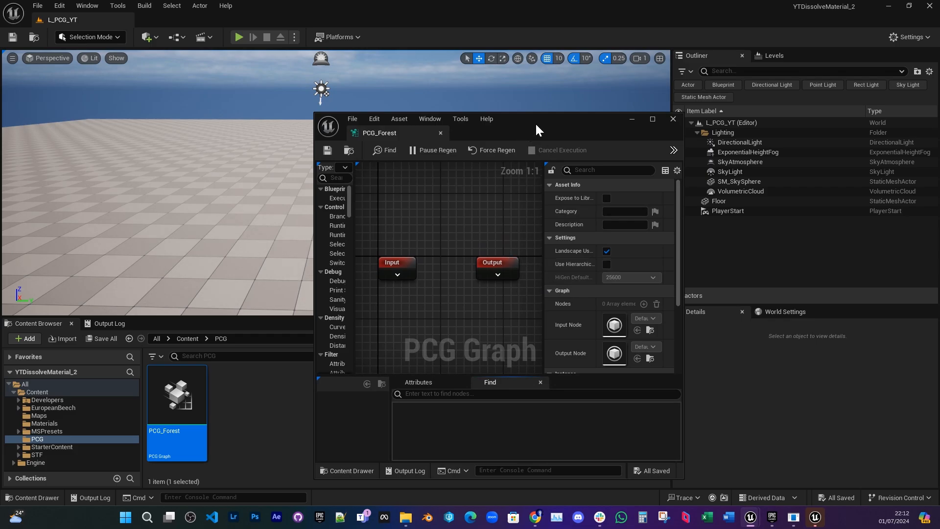
pyautogui.moveTo(536, 130); pyautogui.dragTo(701, 132)
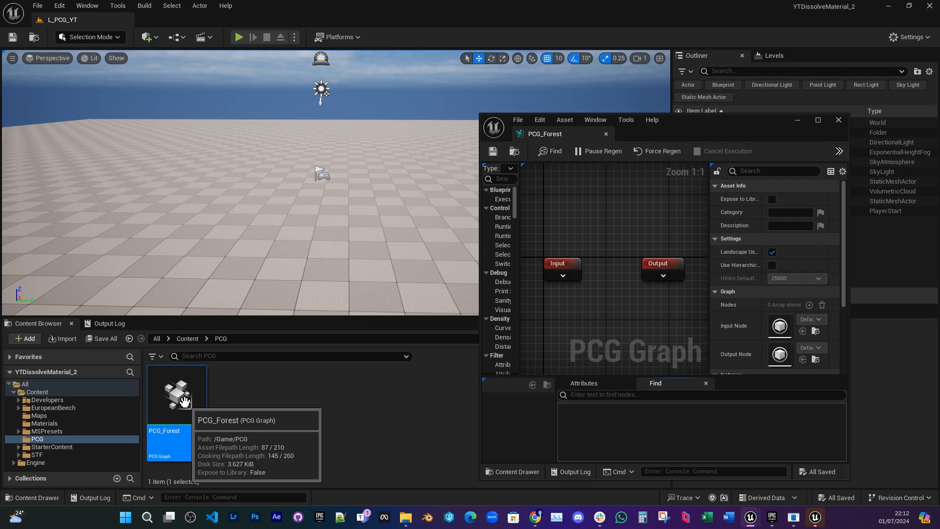
pyautogui.moveTo(796, 117); pyautogui.dragTo(808, 156)
pyautogui.click(809, 159)
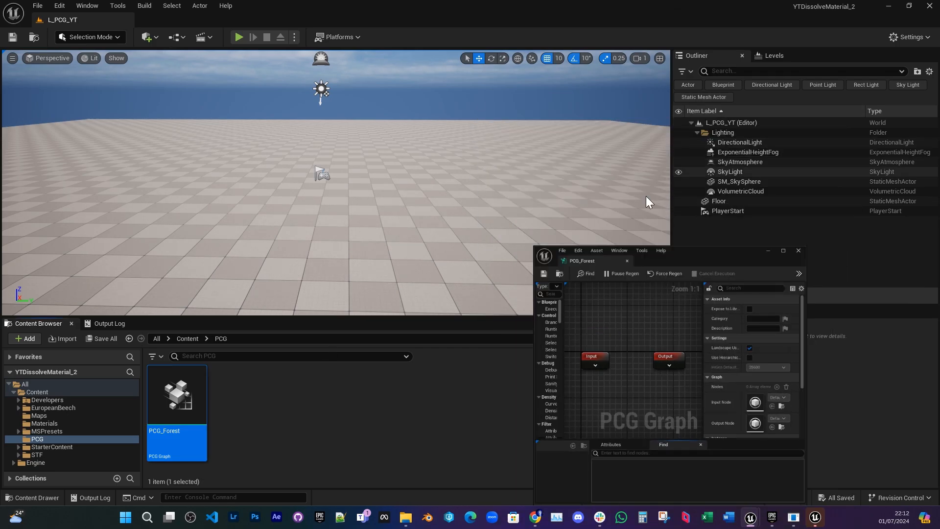
# Step: Create a new landscape with 63×63 quad sections and 8×8 components, and return to Selection mode
pyautogui.click(101, 38)
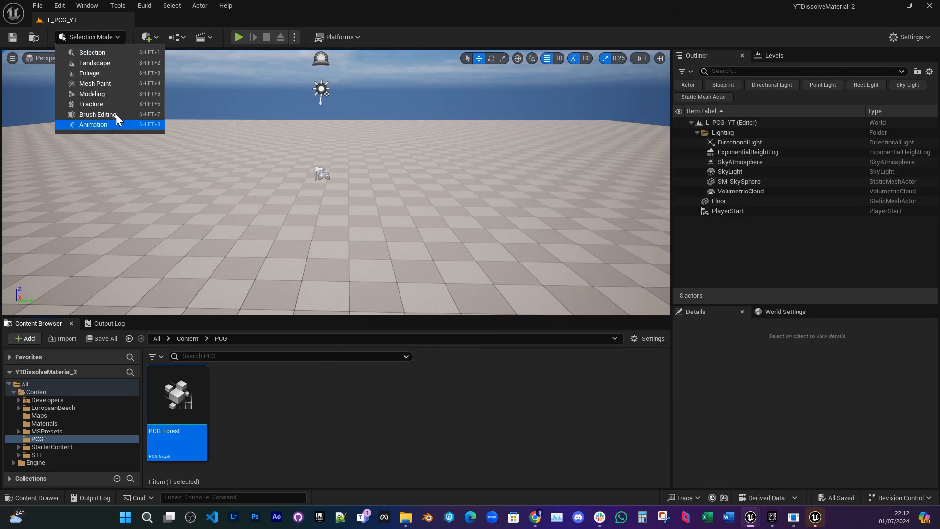
pyautogui.click(117, 63)
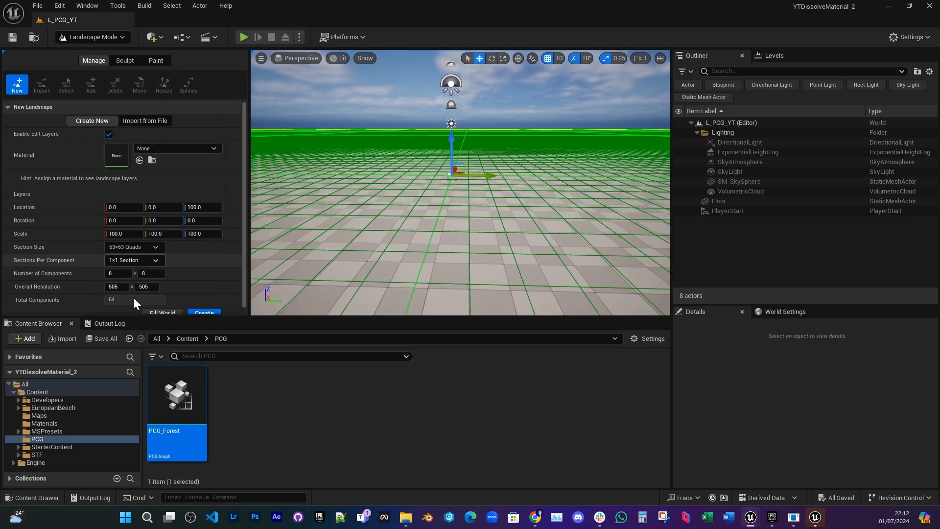
pyautogui.scroll(-1, 210, 308)
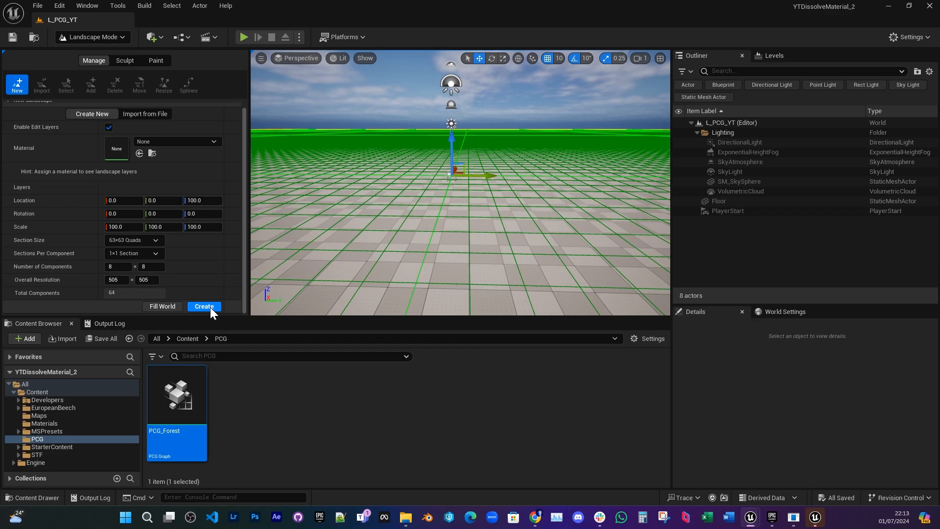
pyautogui.click(210, 307)
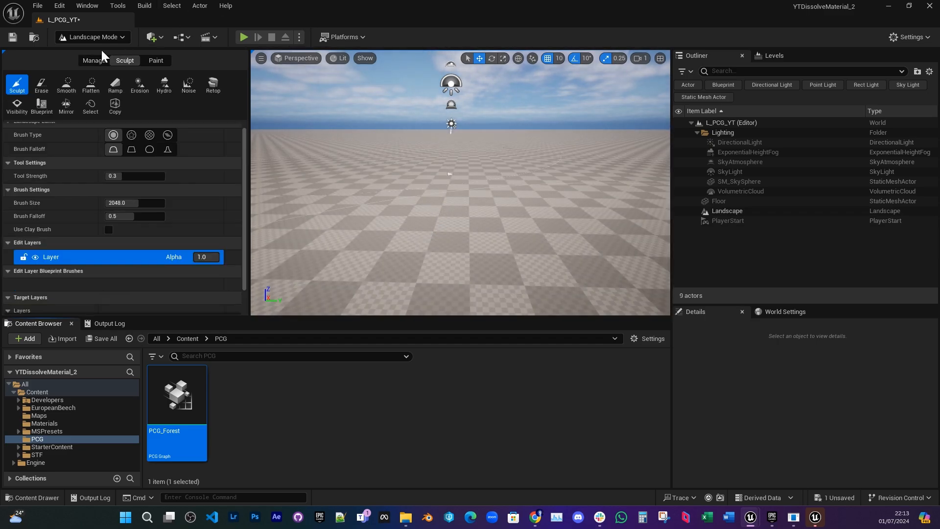
pyautogui.click(98, 39)
pyautogui.click(110, 52)
# Step: Place the PCG_Forest graph in the level as a PCG volume at about X 470, Y -40, Z 200
pyautogui.moveTo(338, 187); pyautogui.dragTo(304, 186, button='right')
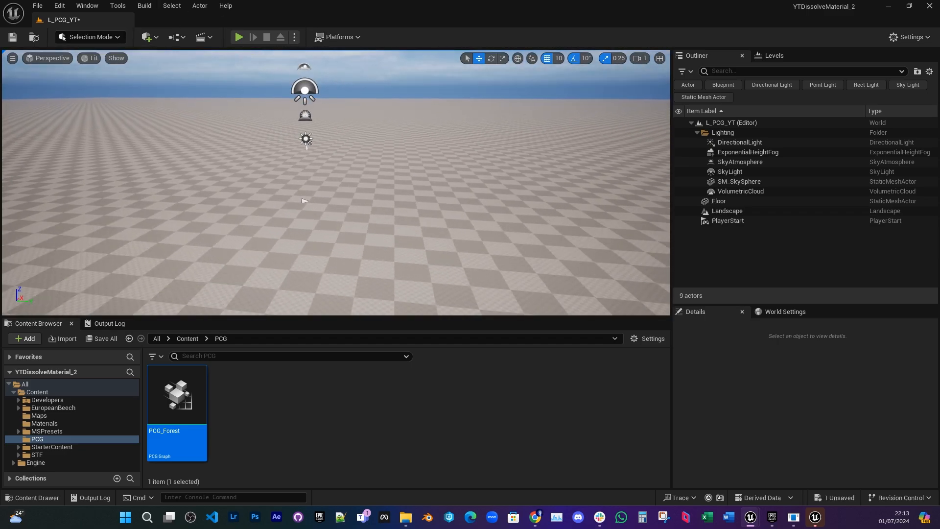
pyautogui.moveTo(172, 403); pyautogui.dragTo(324, 200)
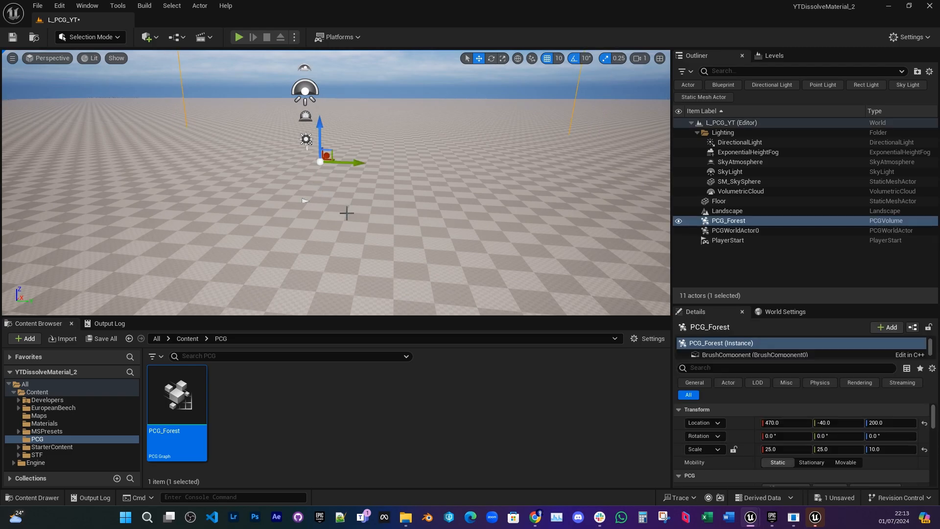
pyautogui.scroll(-4, 384, 204)
pyautogui.press('d')
pyautogui.moveTo(426, 200)
pyautogui.mouseDown(button='right')
pyautogui.moveTo(402, 193)
pyautogui.moveTo(422, 183)
pyautogui.mouseUp(button='right')
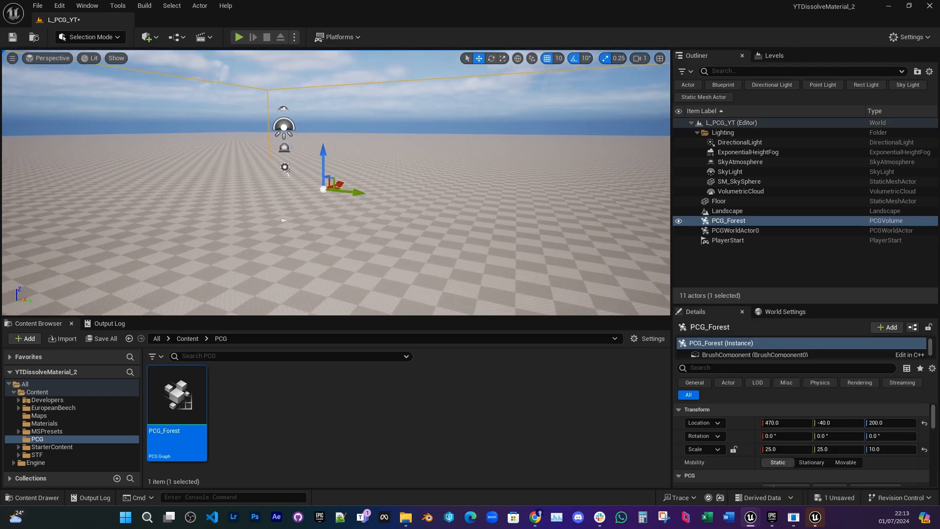
# Step: Open the PCG_Forest graph maximized and move the Output node farther away from the Input node
pyautogui.doubleClick(201, 387)
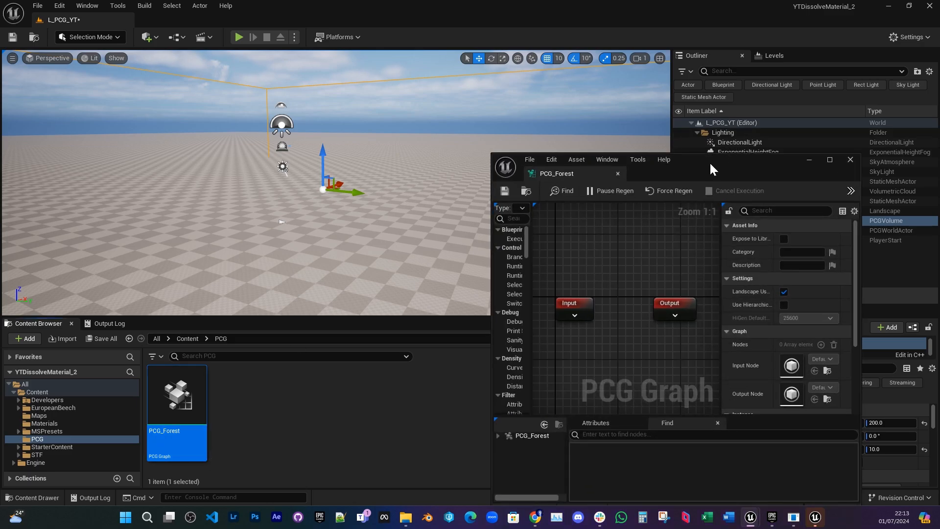
pyautogui.moveTo(710, 162); pyautogui.dragTo(527, 5)
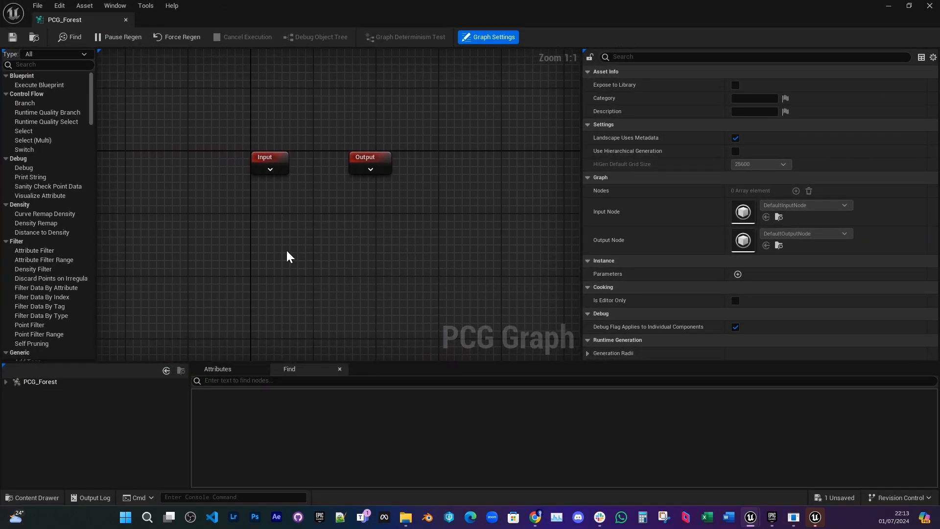
pyautogui.moveTo(366, 157); pyautogui.dragTo(524, 153)
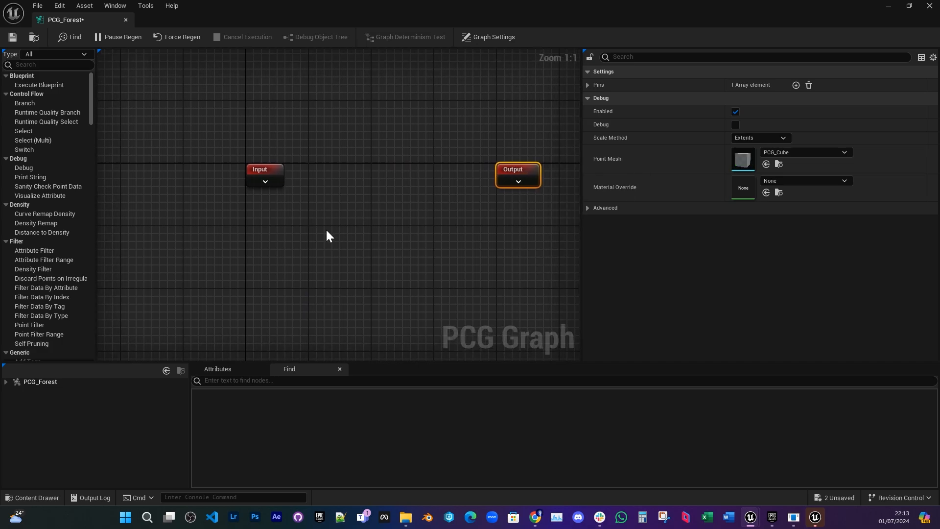
# Step: Add a Surface Sampler node to the graph and position it above and between the Input and Output nodes
pyautogui.rightClick(338, 218)
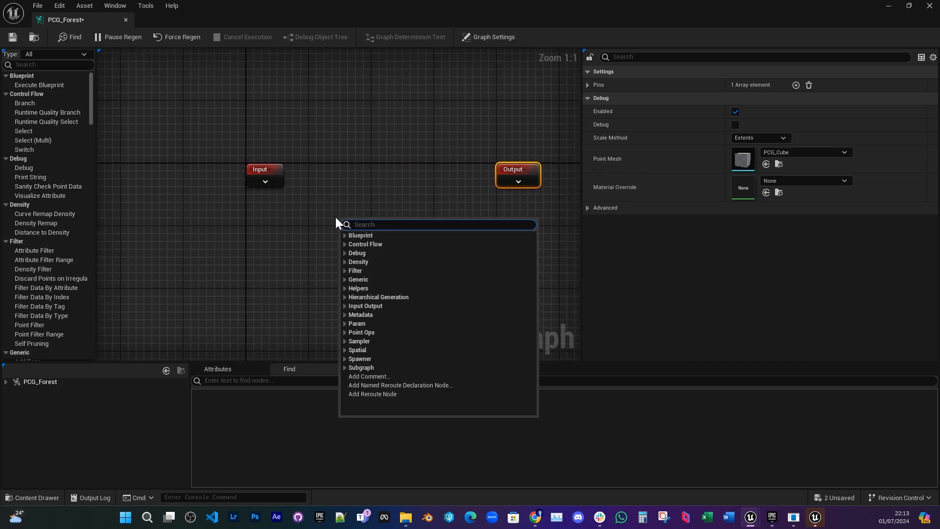
pyautogui.write('suir')
pyautogui.press('BackSpace')
pyautogui.press('BackSpace')
pyautogui.write('r')
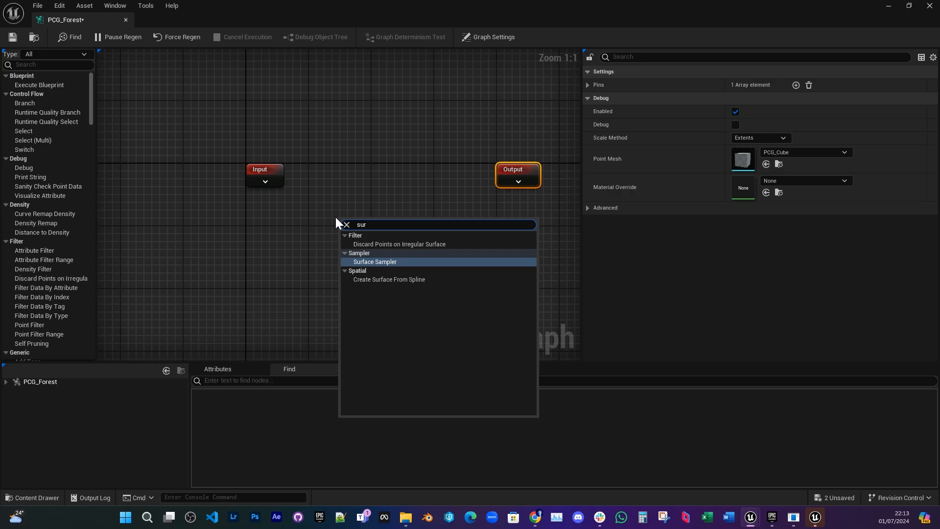
pyautogui.press('Return')
pyautogui.moveTo(381, 225); pyautogui.dragTo(375, 118)
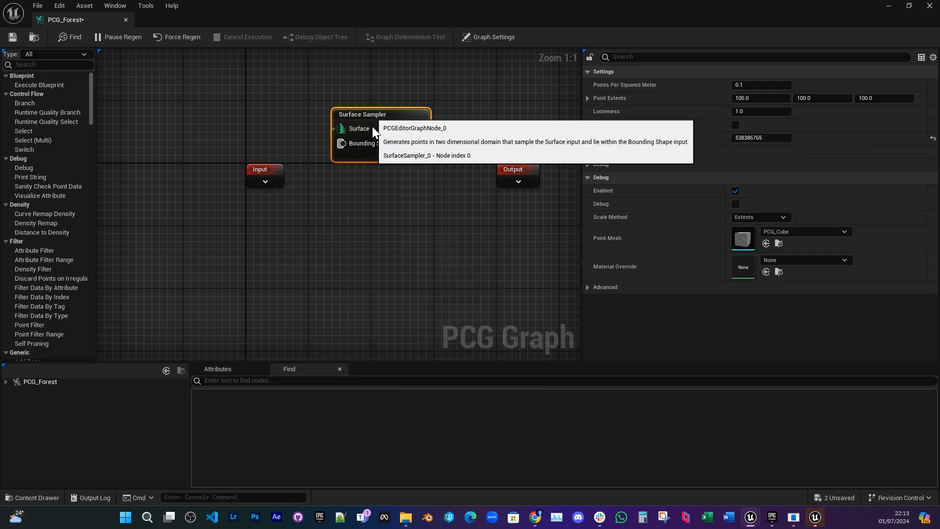
# Step: Move the Surface Sampler node up, duplicate it, and place the copy directly beneath the original
pyautogui.moveTo(422, 194); pyautogui.dragTo(409, 232, button='right')
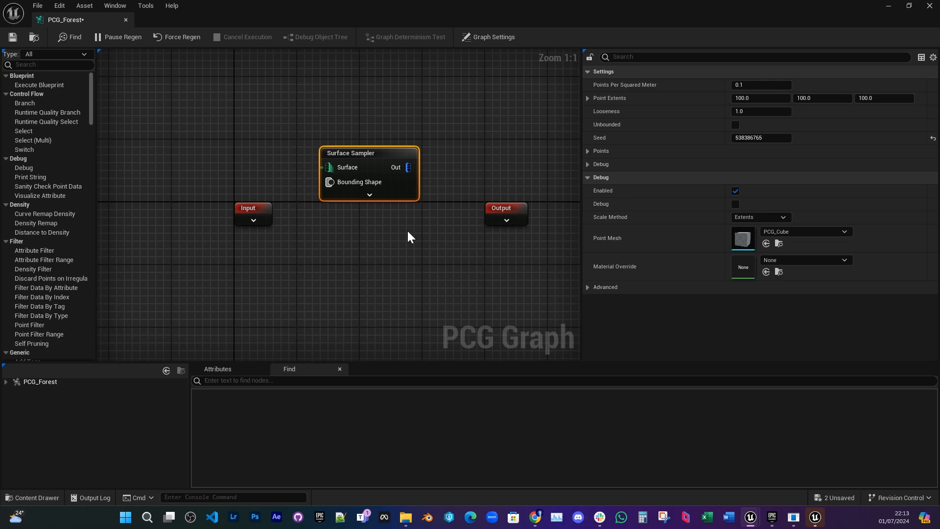
pyautogui.moveTo(361, 149); pyautogui.dragTo(345, 102)
pyautogui.hotkey('ctrl', 'd')
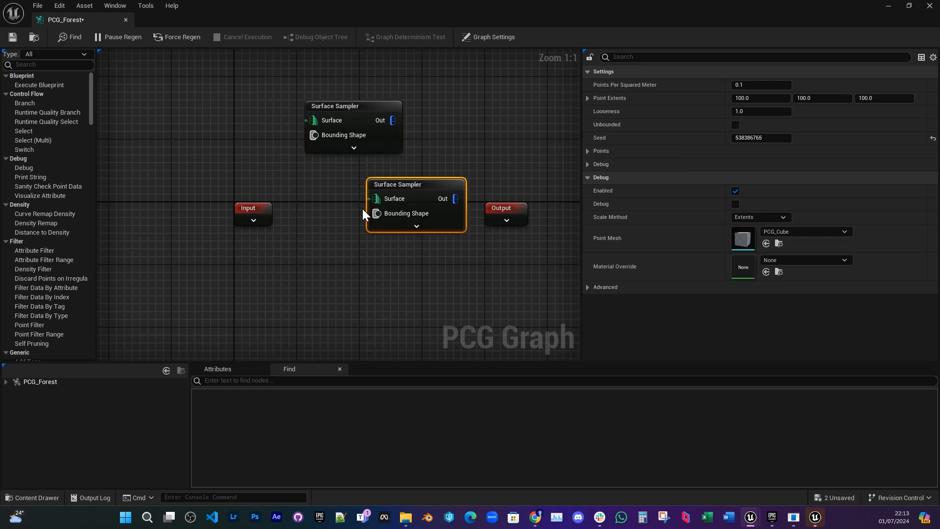
pyautogui.moveTo(430, 196); pyautogui.dragTo(369, 177)
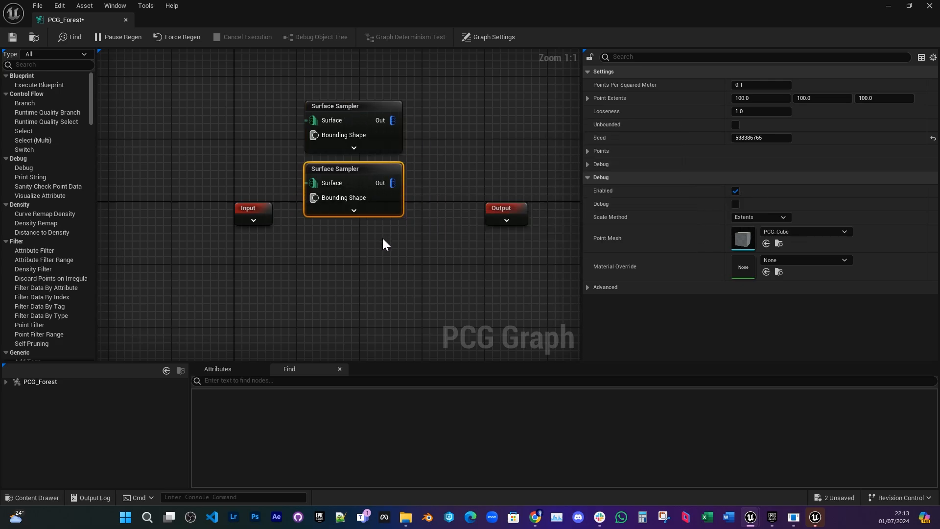
# Step: Duplicate the Surface Sampler to place a third one beneath the others, and shift all three samplers down together
pyautogui.hotkey('ctrl', 'd')
pyautogui.moveTo(425, 263); pyautogui.dragTo(363, 240)
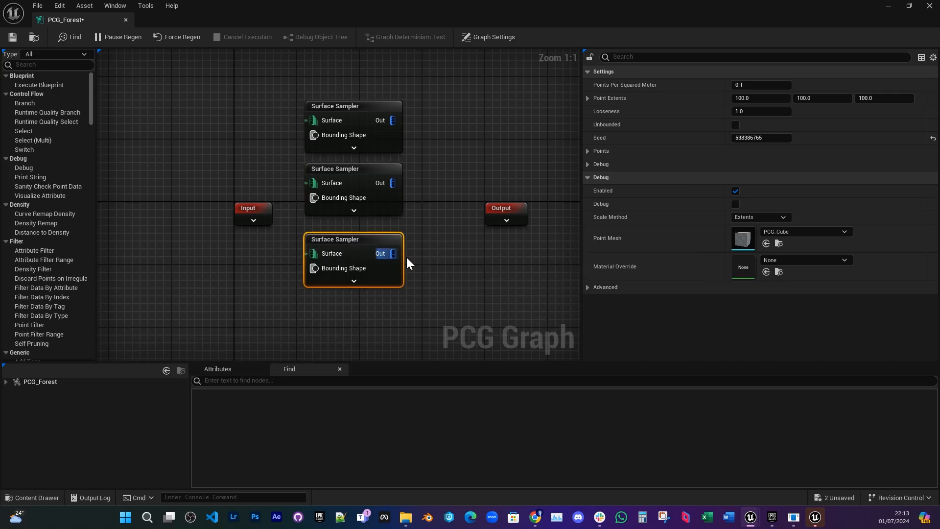
pyautogui.moveTo(445, 286); pyautogui.dragTo(442, 314, button='right')
pyautogui.moveTo(436, 311); pyautogui.dragTo(362, 164)
pyautogui.scroll(-2, 386, 203)
pyautogui.moveTo(389, 206); pyautogui.dragTo(409, 133, button='right')
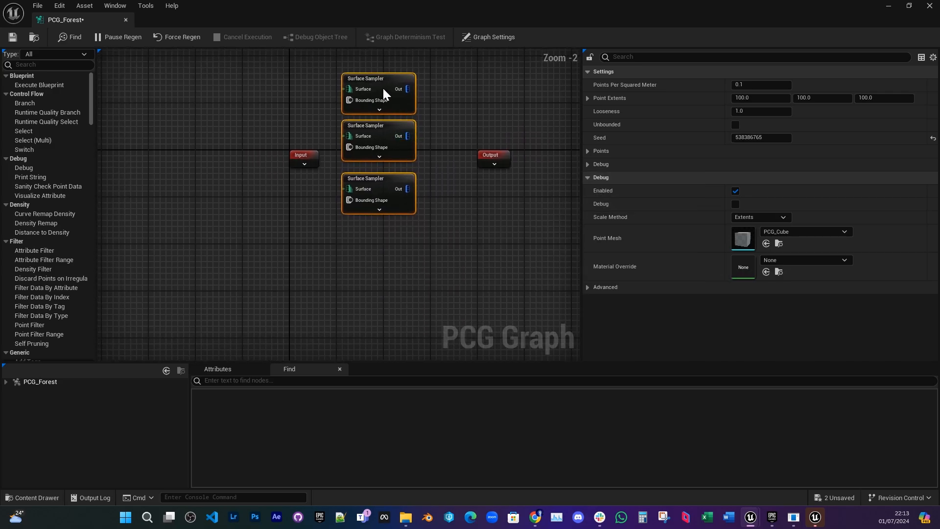
pyautogui.moveTo(384, 90); pyautogui.dragTo(402, 179)
# Step: Move the Output node farther away from the three Surface Sampler nodes
pyautogui.moveTo(406, 177); pyautogui.dragTo(344, 171, button='right')
pyautogui.moveTo(426, 157); pyautogui.dragTo(541, 162)
pyautogui.moveTo(371, 162); pyautogui.dragTo(428, 151, button='right')
pyautogui.scroll(1, 417, 162)
pyautogui.scroll(1, 392, 141)
pyautogui.click(434, 164)
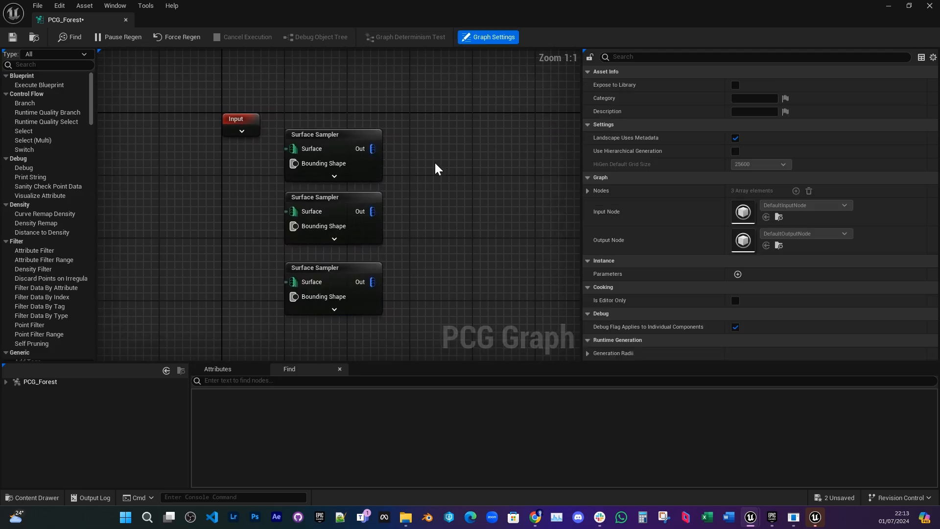
# Step: Spread out the graph by raising the first Surface Sampler, lowering the other two, and moving the Input node farther from them
pyautogui.moveTo(355, 132); pyautogui.dragTo(366, 64)
pyautogui.moveTo(386, 164); pyautogui.dragTo(337, 312)
pyautogui.moveTo(351, 207); pyautogui.dragTo(390, 262)
pyautogui.moveTo(377, 150); pyautogui.dragTo(413, 220, button='right')
pyautogui.moveTo(265, 193); pyautogui.dragTo(202, 208)
# Step: Wrap the uppermost Surface Sampler in a comment box titled Trees
pyautogui.moveTo(401, 144); pyautogui.dragTo(417, 129)
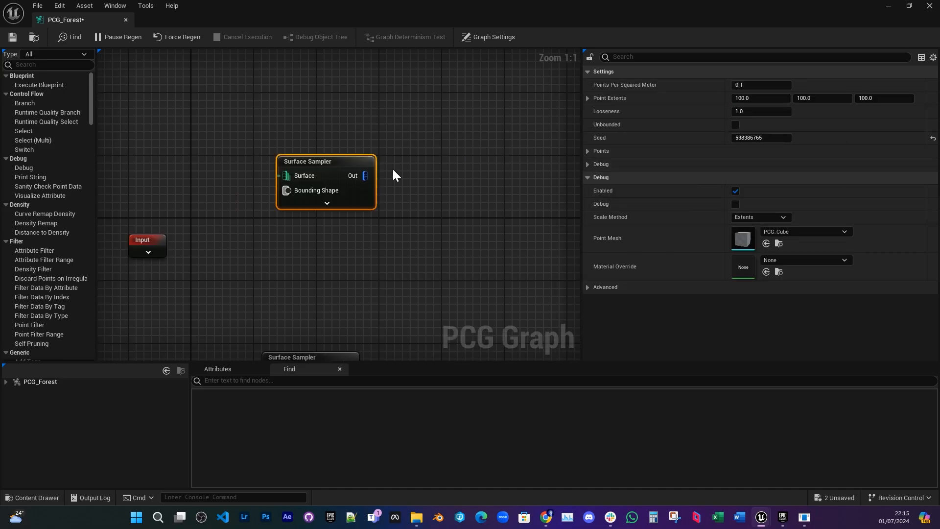
pyautogui.press('c')
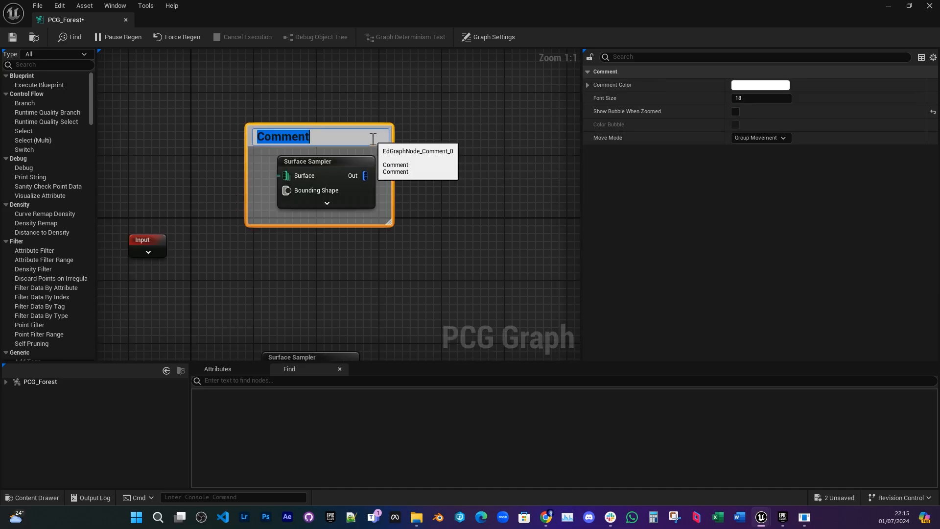
pyautogui.write('Tree')
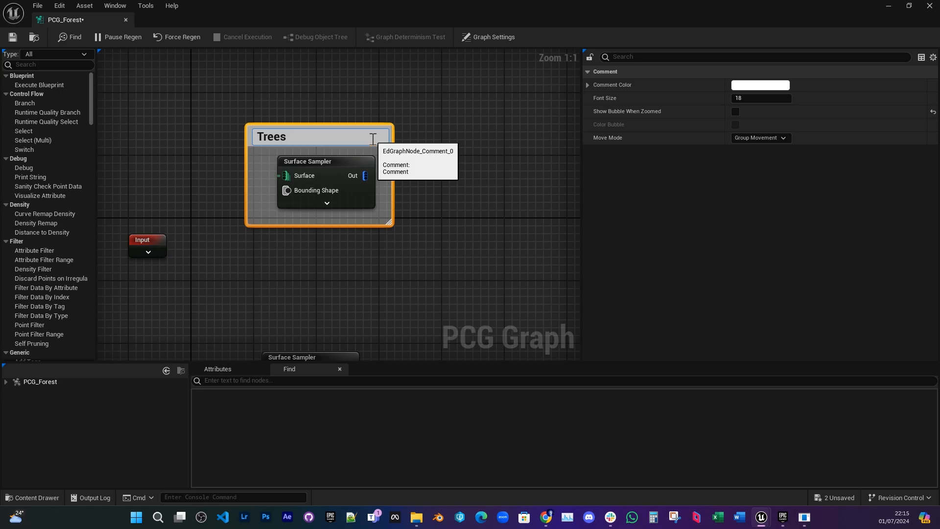
pyautogui.write('s')
pyautogui.press('Return')
# Step: Change the Trees comment box's colour to black
pyautogui.click(735, 86)
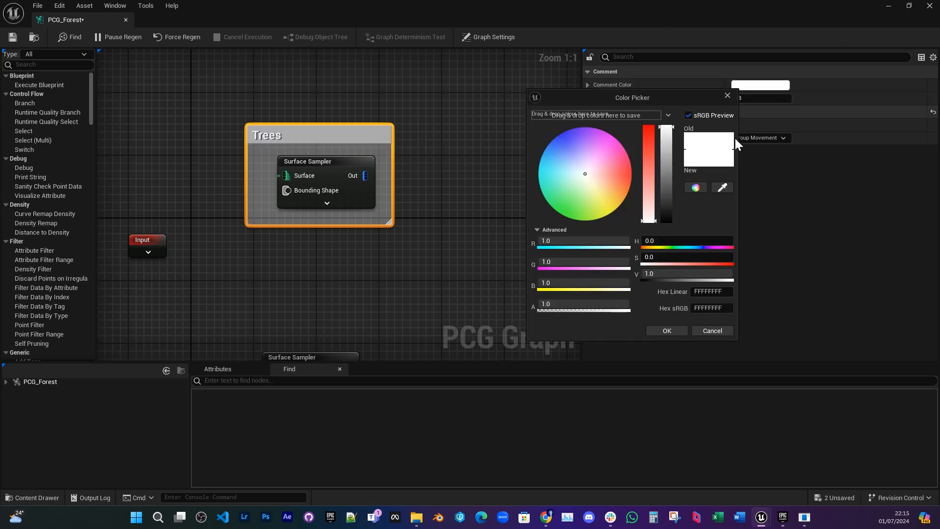
pyautogui.moveTo(668, 178); pyautogui.dragTo(674, 306)
pyautogui.click(667, 331)
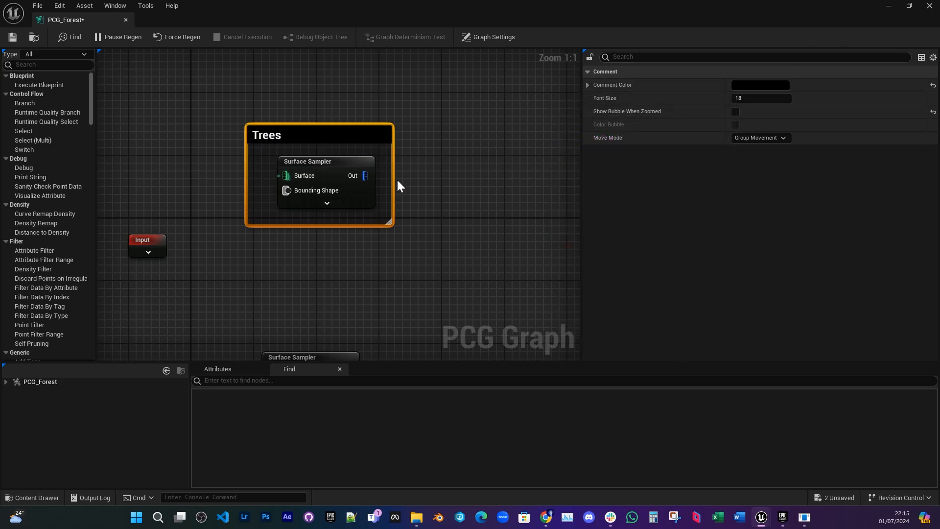
# Step: Shift the Trees comment box slightly and widen it toward the Output side to make room for more nodes
pyautogui.scroll(-2, 397, 179)
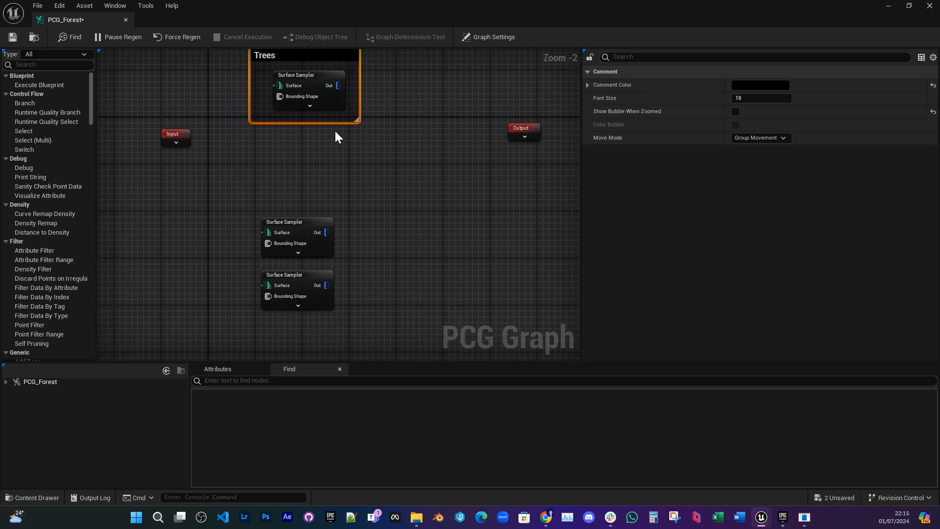
pyautogui.moveTo(335, 131); pyautogui.dragTo(335, 217, button='right')
pyautogui.moveTo(333, 143); pyautogui.dragTo(311, 128)
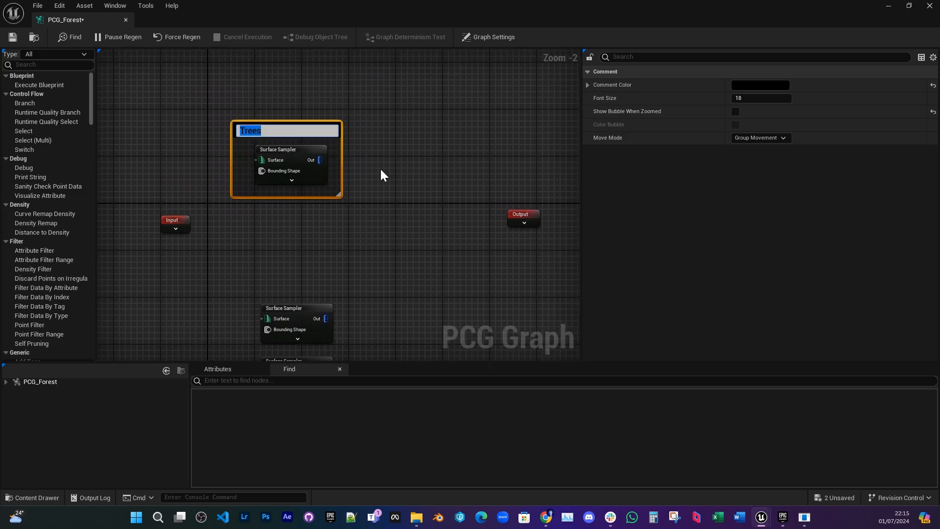
pyautogui.moveTo(381, 170); pyautogui.dragTo(380, 196, button='right')
pyautogui.scroll(1, 372, 196)
pyautogui.moveTo(334, 176); pyautogui.dragTo(567, 173)
# Step: Move the Output node well beyond the far end of the Trees comment box
pyautogui.moveTo(472, 177); pyautogui.dragTo(338, 144, button='right')
pyautogui.scroll(-2, 339, 173)
pyautogui.moveTo(377, 201); pyautogui.dragTo(486, 198)
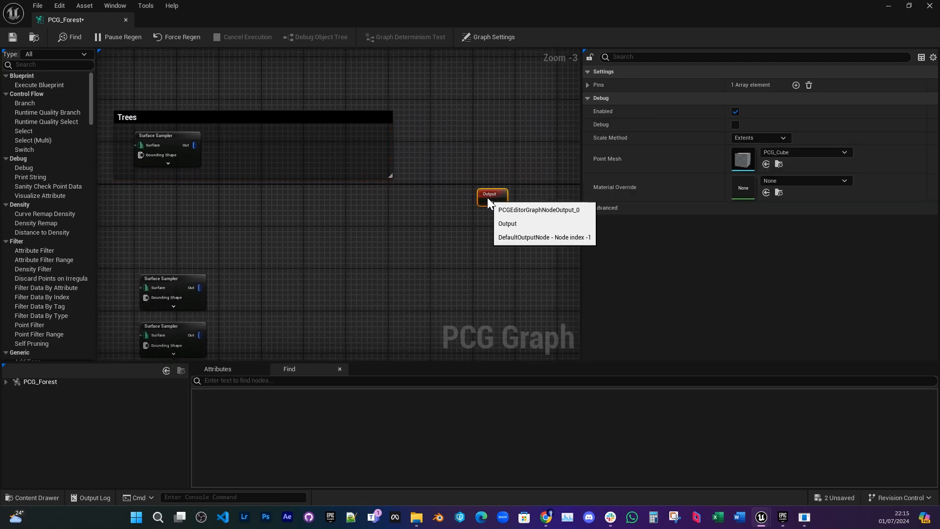
pyautogui.moveTo(226, 183)
pyautogui.mouseDown(button='right')
pyautogui.moveTo(287, 183)
pyautogui.moveTo(313, 212)
pyautogui.moveTo(218, 192)
pyautogui.mouseUp(button='right')
pyautogui.moveTo(484, 208); pyautogui.dragTo(334, 193, button='right')
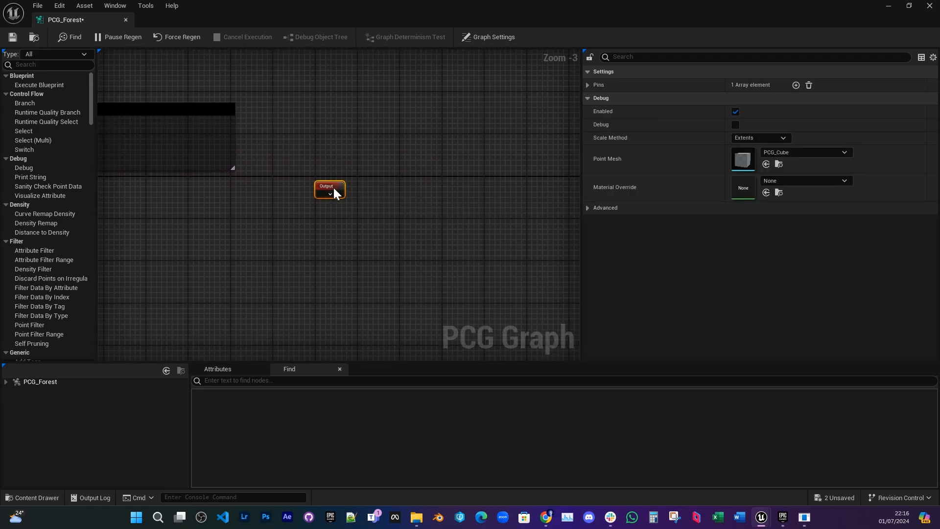
pyautogui.moveTo(336, 191); pyautogui.dragTo(469, 203)
pyautogui.moveTo(206, 177); pyautogui.dragTo(491, 196, button='right')
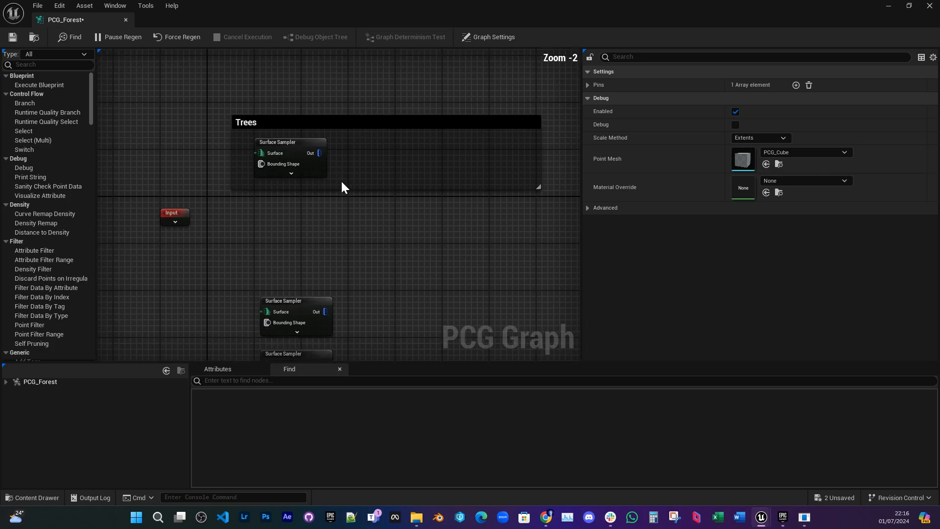
# Step: Expand the Input node and add a second pin to it
pyautogui.scroll(2, 346, 176)
pyautogui.click(328, 162)
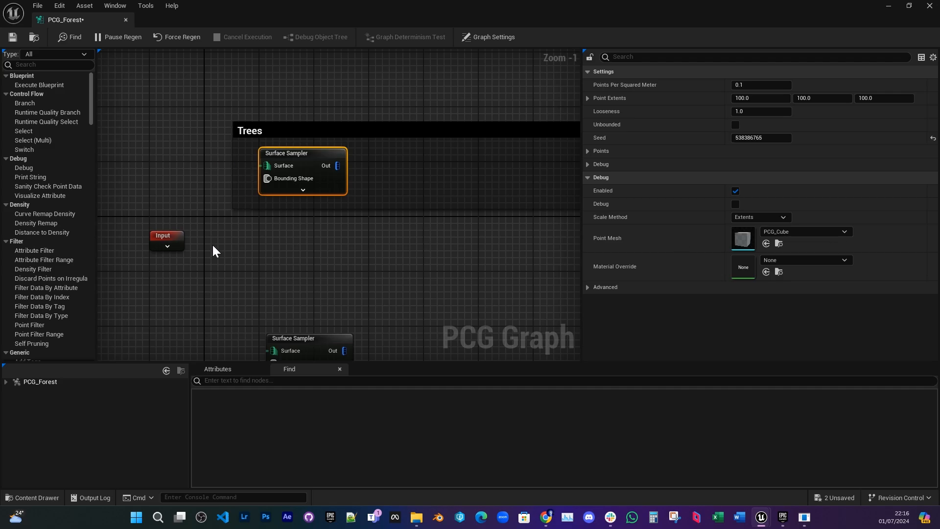
pyautogui.click(169, 242)
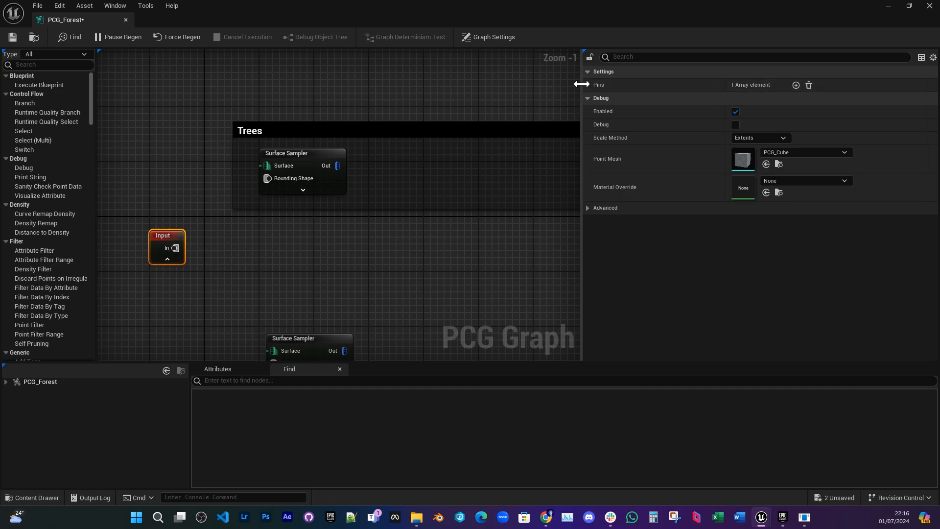
pyautogui.click(686, 85)
pyautogui.click(796, 85)
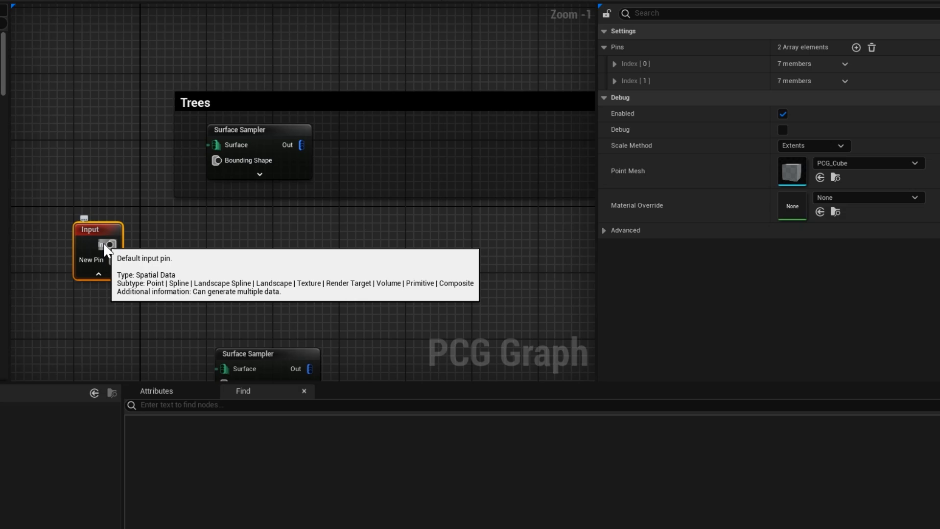
# Step: Label the Input node's new pin Landscape
pyautogui.click(615, 64)
pyautogui.click(615, 64)
pyautogui.click(628, 82)
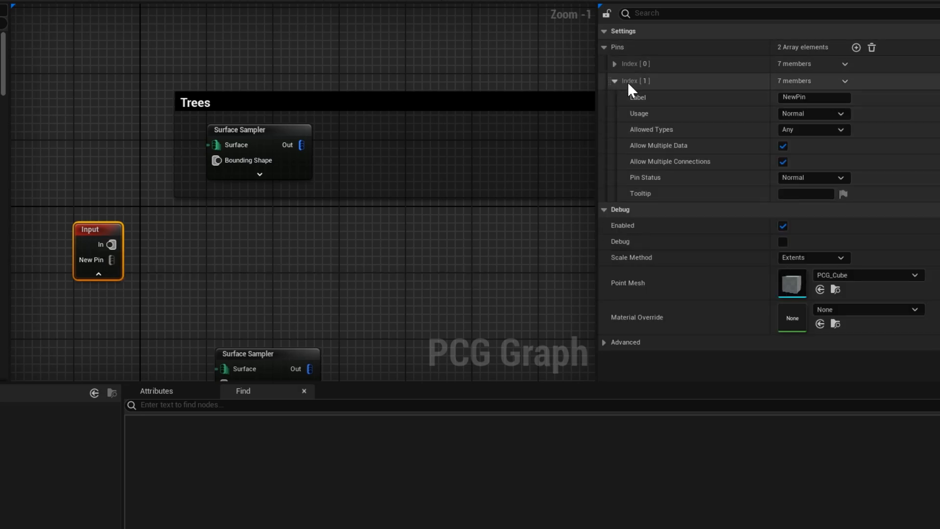
pyautogui.click(813, 98)
pyautogui.write('Landscape')
pyautogui.press('Return')
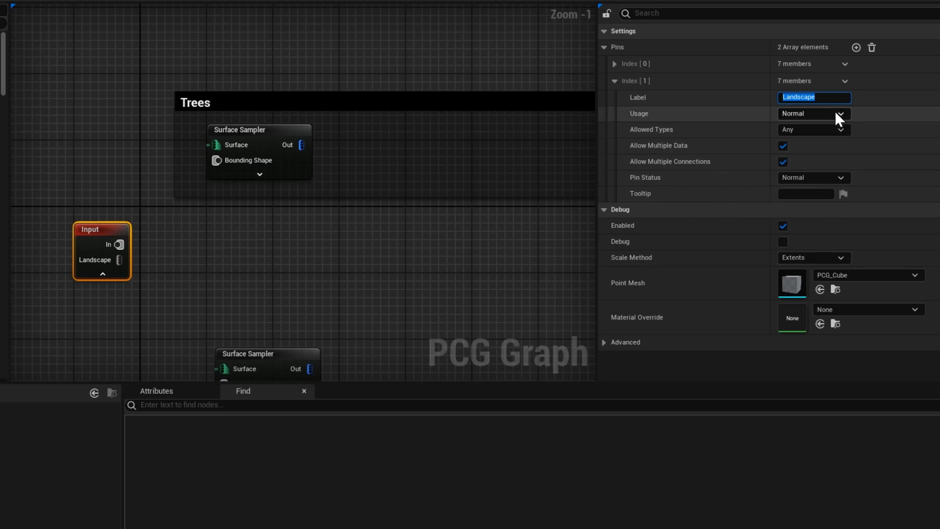
# Step: Restrict the Landscape pin's allowed types to Surface and connect it to the Surface input of the Trees Surface Sampler
pyautogui.click(840, 131)
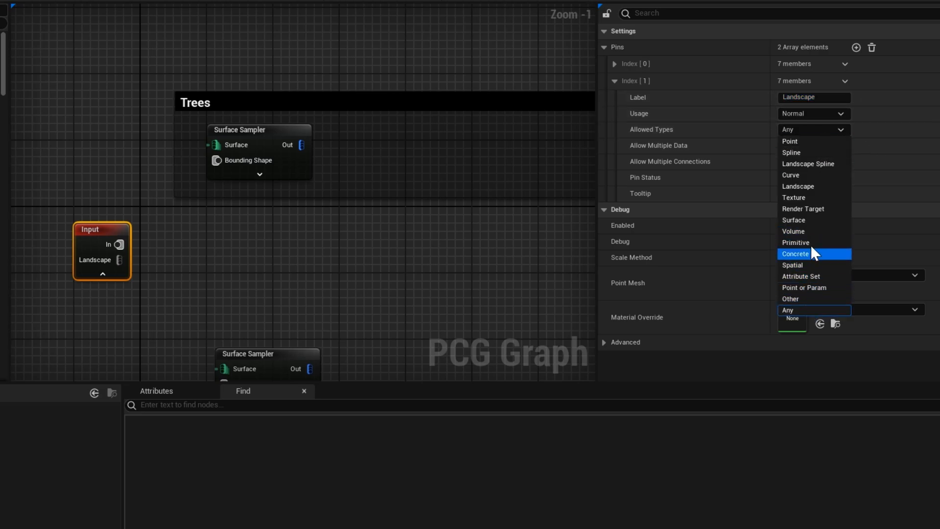
pyautogui.click(808, 220)
pyautogui.moveTo(119, 260); pyautogui.dragTo(219, 146)
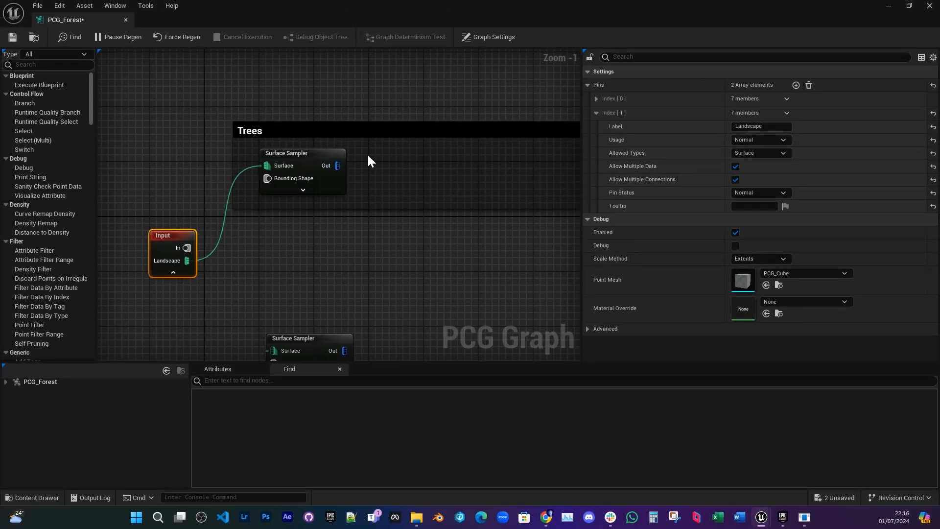
# Step: Review the settings of the Input and Trees Surface Sampler nodes and look at the PCG volume on the landscape in the level
pyautogui.moveTo(369, 160); pyautogui.dragTo(404, 159, button='right')
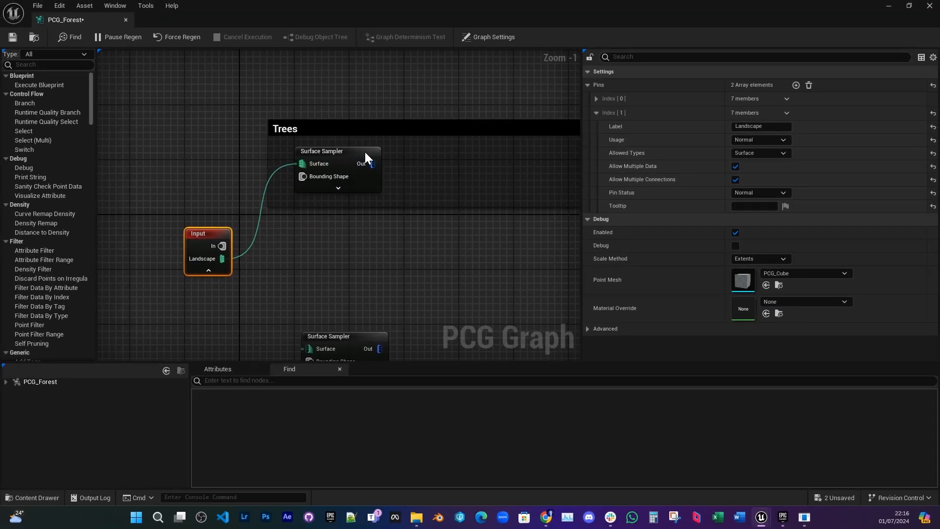
pyautogui.click(315, 172)
pyautogui.click(209, 240)
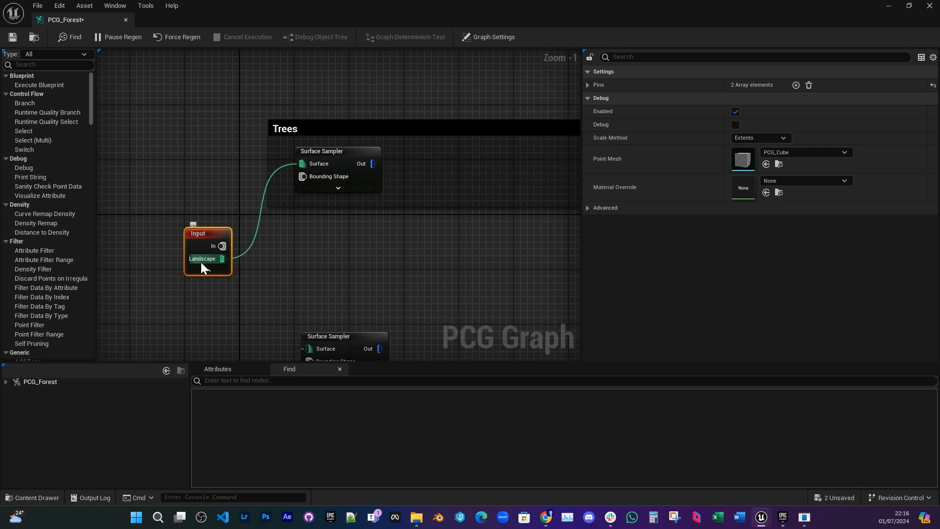
pyautogui.click(349, 151)
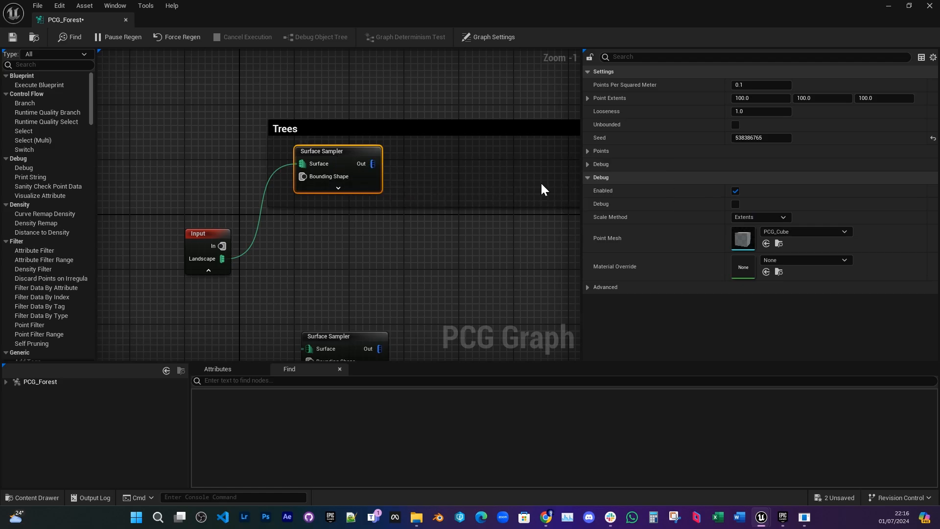
pyautogui.moveTo(557, 161); pyautogui.dragTo(512, 162, button='right')
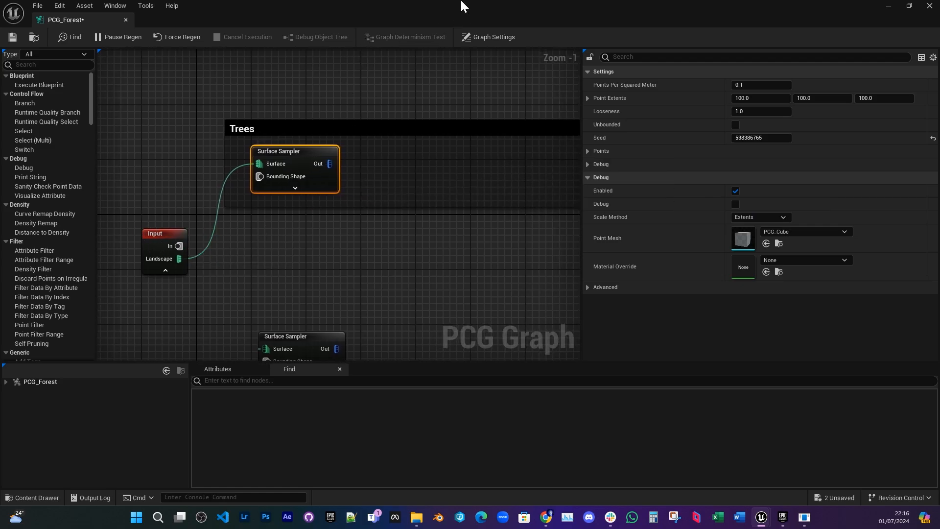
pyautogui.moveTo(464, 6); pyautogui.dragTo(608, 172)
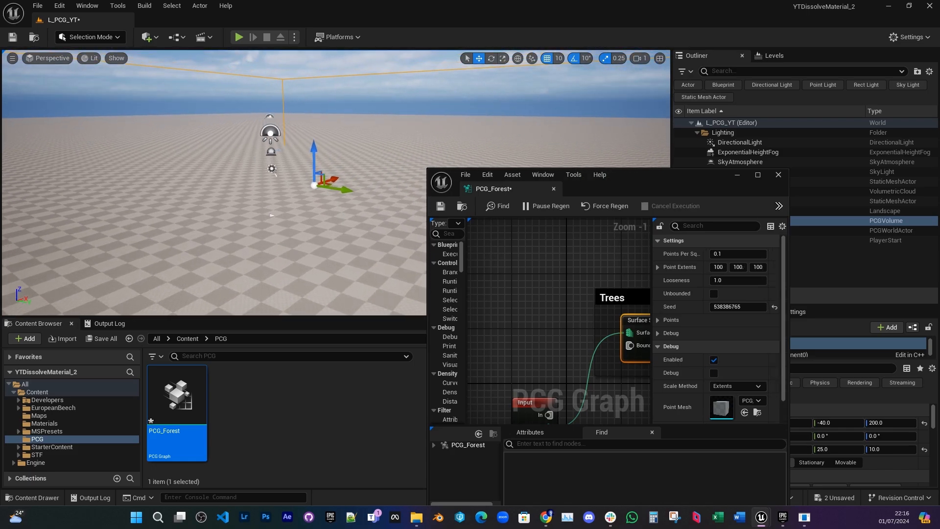
pyautogui.press('w')
pyautogui.moveTo(632, 194); pyautogui.dragTo(480, 1)
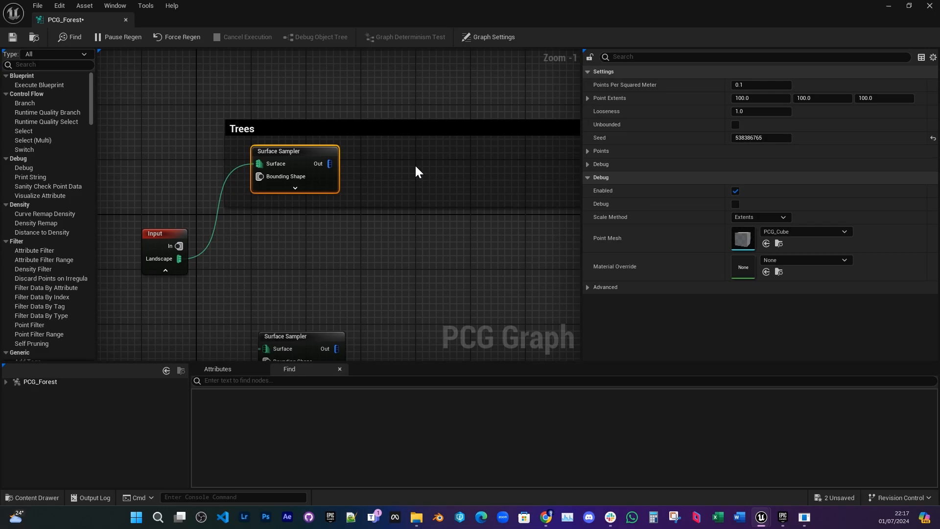
# Step: Add a Transform Points node inside the Trees comment box, after the Surface Sampler
pyautogui.rightClick(408, 149)
pyautogui.write('trans')
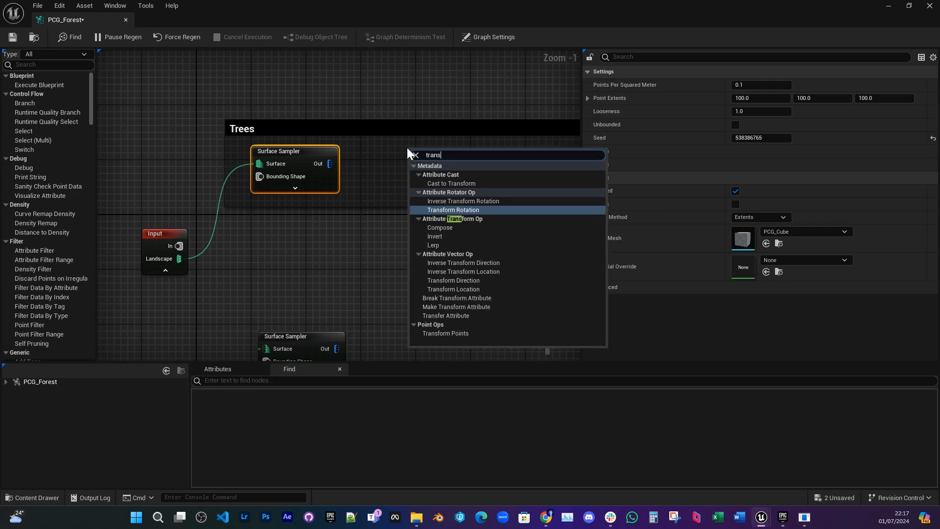
pyautogui.write('f')
pyautogui.write('or')
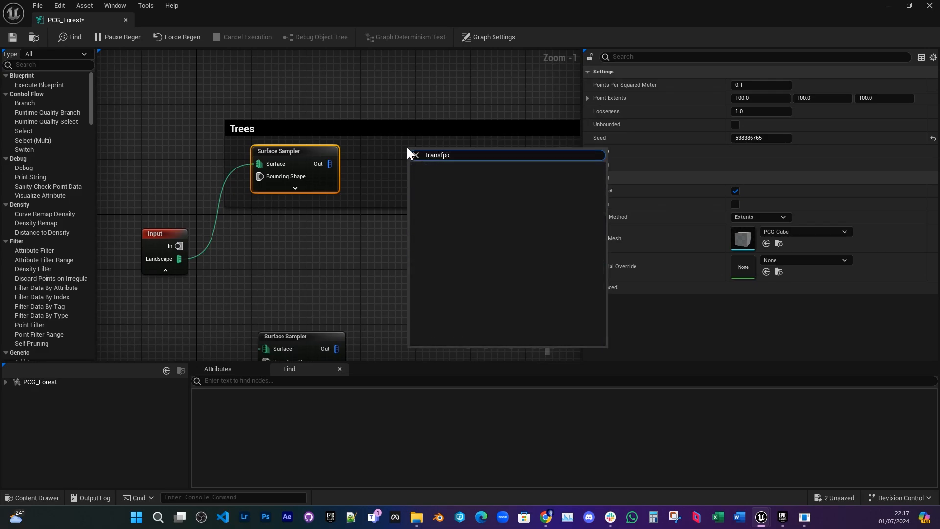
pyautogui.press('Down')
pyautogui.press('Down')
pyautogui.press('Down')
pyautogui.press('Down')
pyautogui.press('Down')
pyautogui.press('Down')
pyautogui.press('Down')
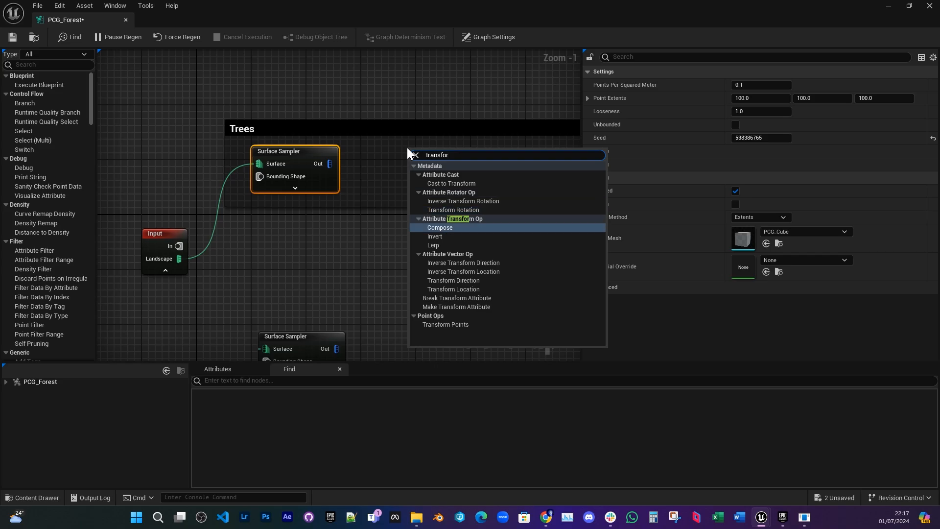
pyautogui.press('Down')
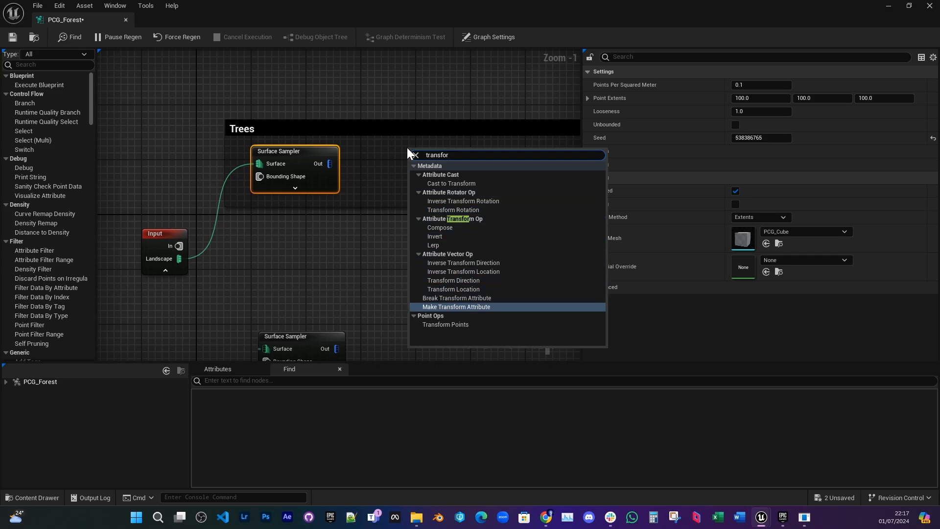
pyautogui.press('Down')
pyautogui.press('Return')
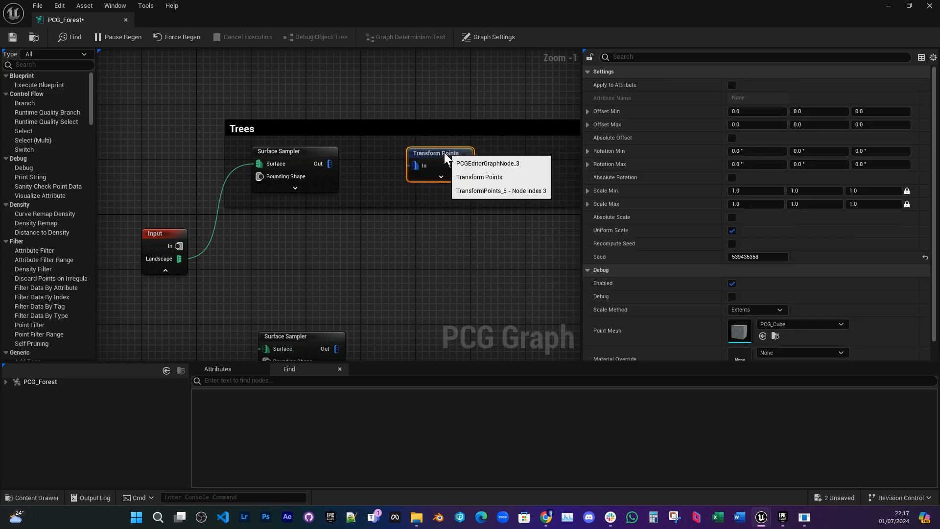
# Step: Position the Transform Points node close beside the Trees Surface Sampler and connect the sampler's Out to its In
pyautogui.moveTo(444, 152); pyautogui.dragTo(419, 150)
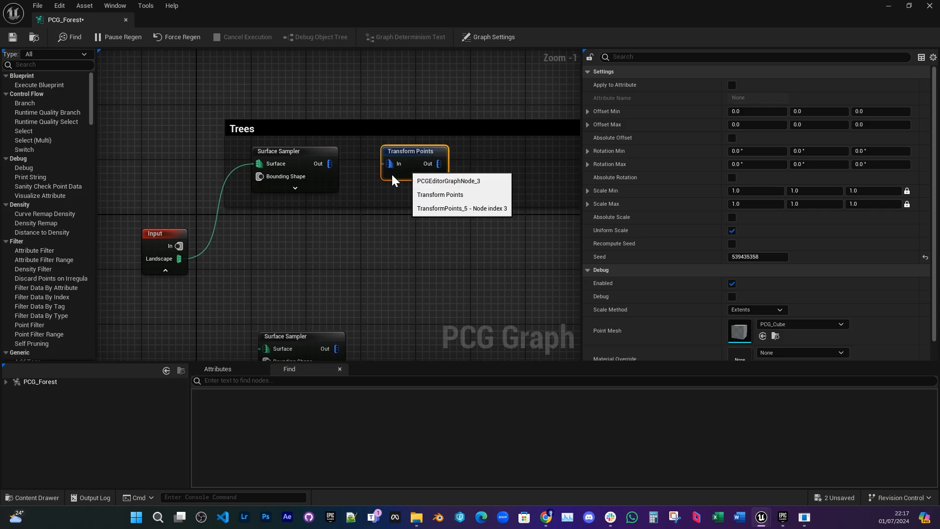
pyautogui.moveTo(330, 163); pyautogui.dragTo(399, 164)
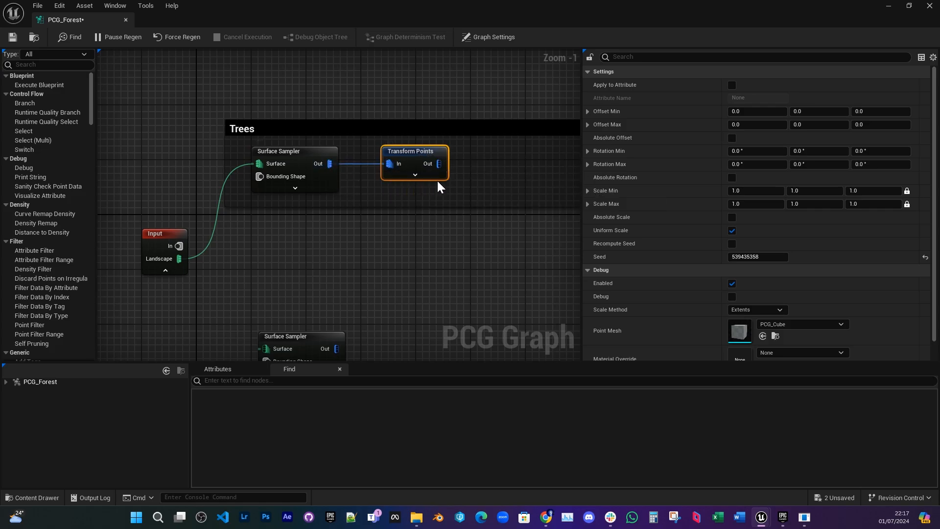
pyautogui.moveTo(476, 178); pyautogui.dragTo(450, 180, button='right')
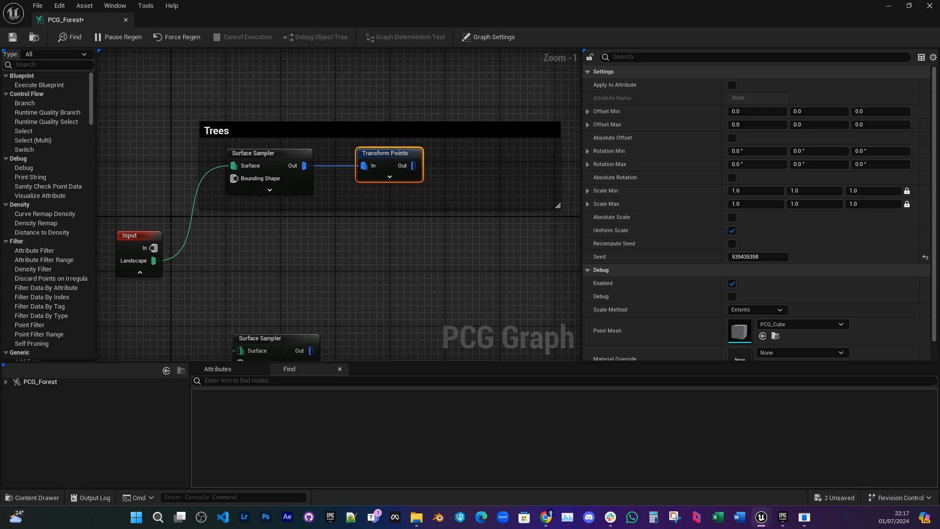
pyautogui.moveTo(452, 185)
pyautogui.mouseDown(button='right')
pyautogui.moveTo(482, 187)
pyautogui.moveTo(459, 166)
pyautogui.moveTo(448, 168)
pyautogui.mouseUp(button='right')
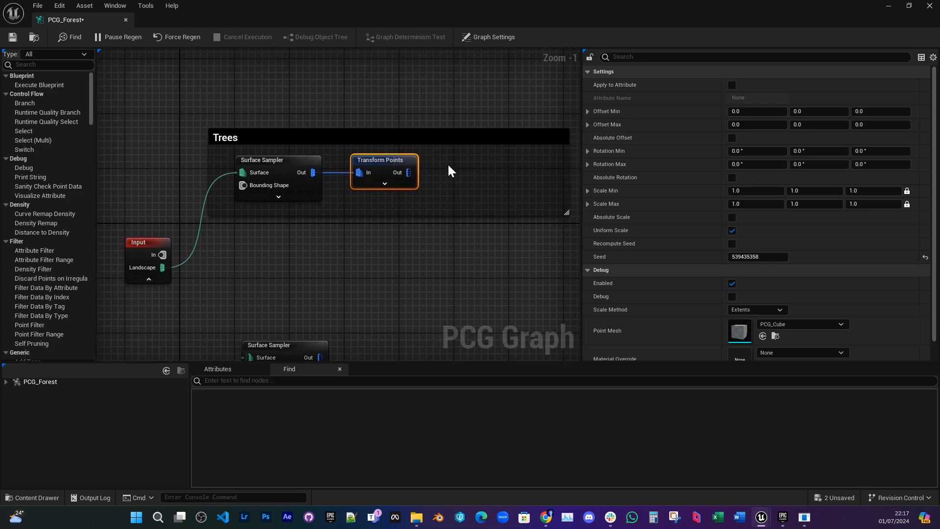
# Step: Turn on the debug display for the Surface Sampler node in the Trees comment box
pyautogui.moveTo(802, 168); pyautogui.dragTo(802, 168)
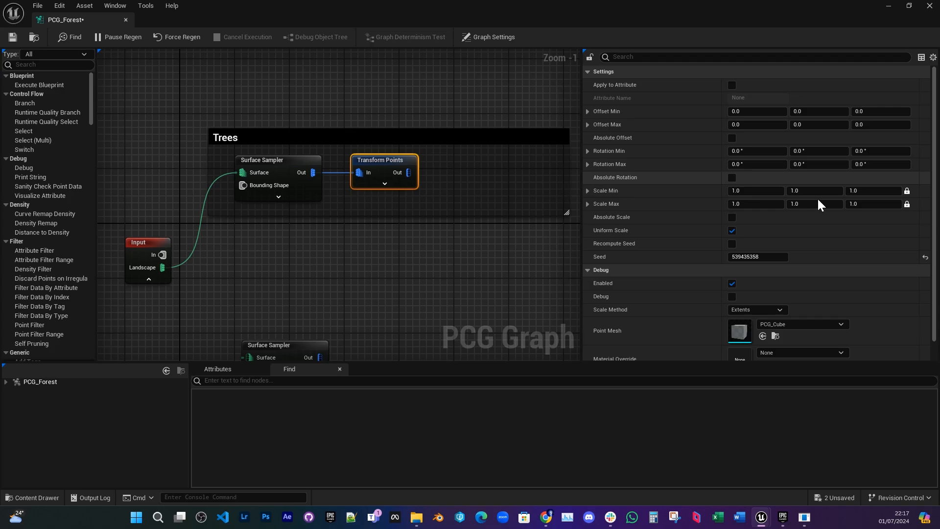
pyautogui.moveTo(375, 131); pyautogui.dragTo(367, 163, button='right')
pyautogui.scroll(1, 338, 170)
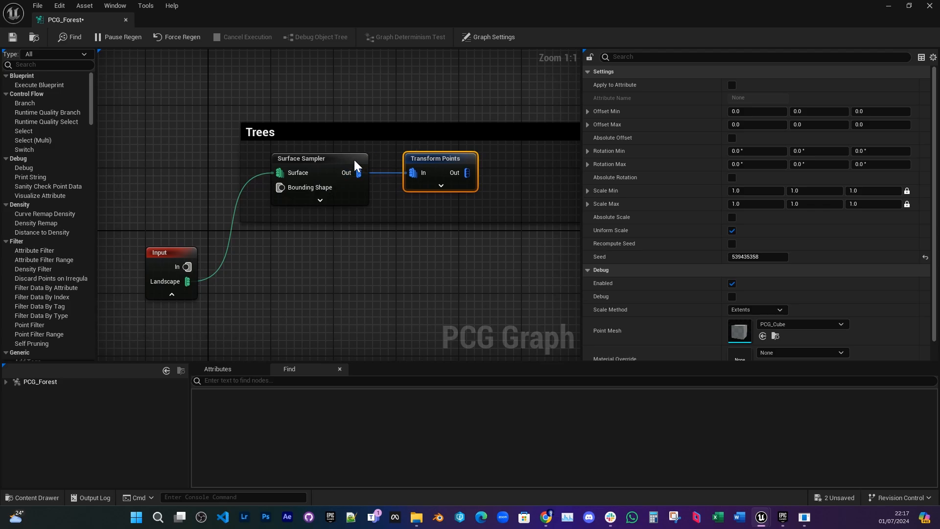
pyautogui.click(354, 161)
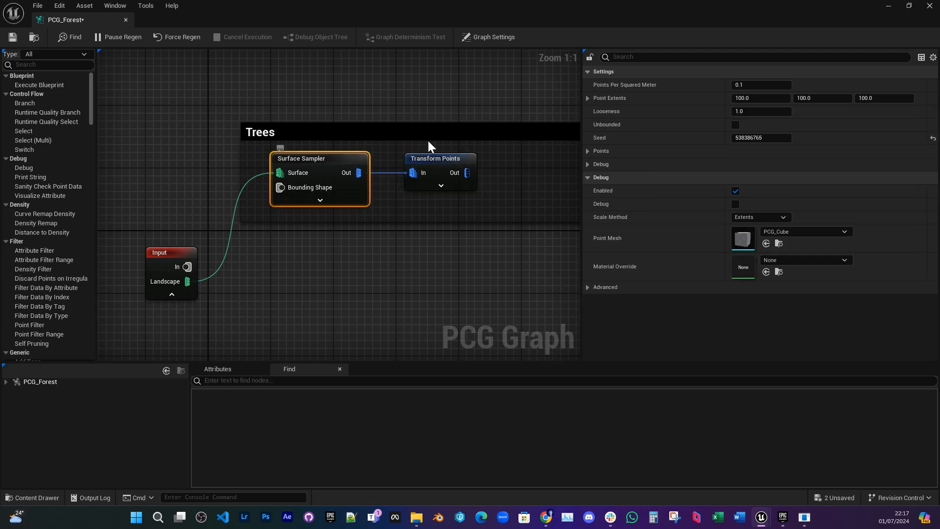
pyautogui.rightClick(329, 163)
pyautogui.click(361, 265)
# Step: Uncover the level viewport and examine the Surface Sampler's debug points around the PCG volume from several angles
pyautogui.moveTo(474, 10); pyautogui.dragTo(607, 216)
pyautogui.moveTo(441, 147); pyautogui.dragTo(386, 172, button='right')
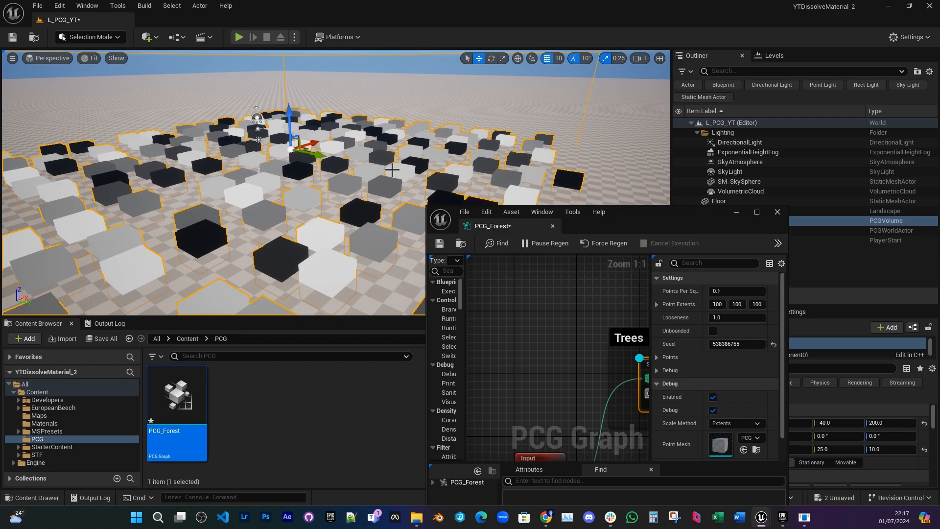
pyautogui.moveTo(318, 154); pyautogui.dragTo(356, 174)
pyautogui.moveTo(302, 186); pyautogui.dragTo(339, 190, button='right')
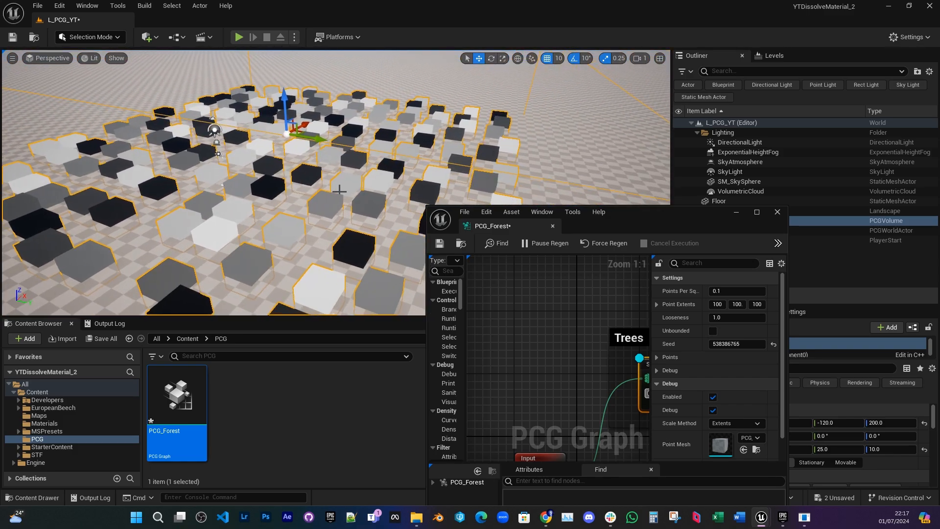
pyautogui.moveTo(369, 216); pyautogui.dragTo(303, 194, button='right')
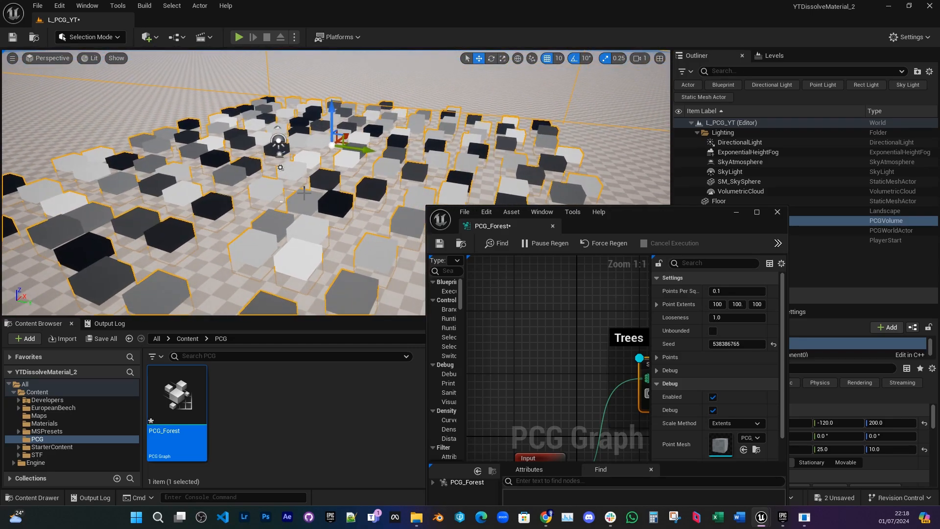
# Step: Widen the graph area against the node settings and return the graph editor to full screen with the Trees nodes in view
pyautogui.moveTo(678, 209); pyautogui.dragTo(630, 160)
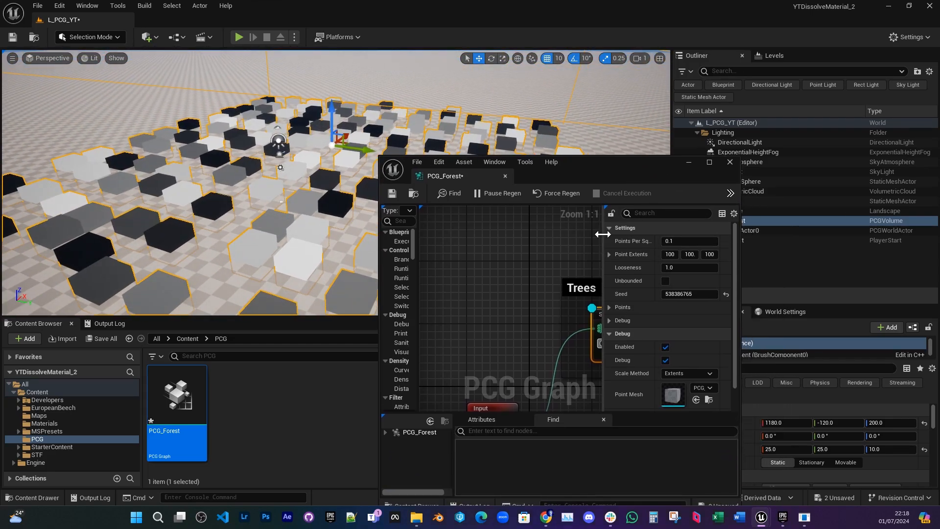
pyautogui.moveTo(603, 234); pyautogui.dragTo(637, 234)
pyautogui.moveTo(603, 255); pyautogui.dragTo(495, 227, button='right')
pyautogui.moveTo(604, 170); pyautogui.dragTo(709, 143)
pyautogui.moveTo(637, 230)
pyautogui.mouseDown(button='right')
pyautogui.moveTo(621, 193)
pyautogui.moveTo(633, 239)
pyautogui.mouseUp(button='right')
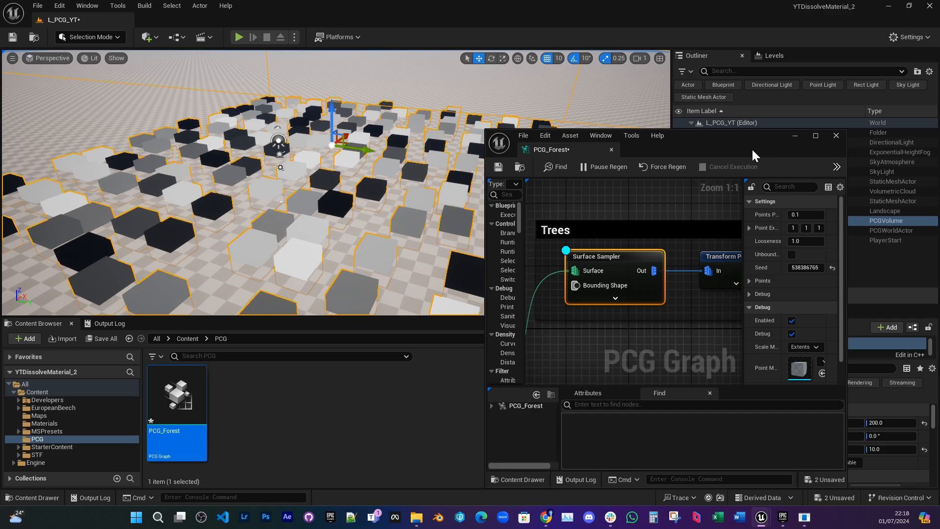
pyautogui.moveTo(751, 148); pyautogui.dragTo(687, 2)
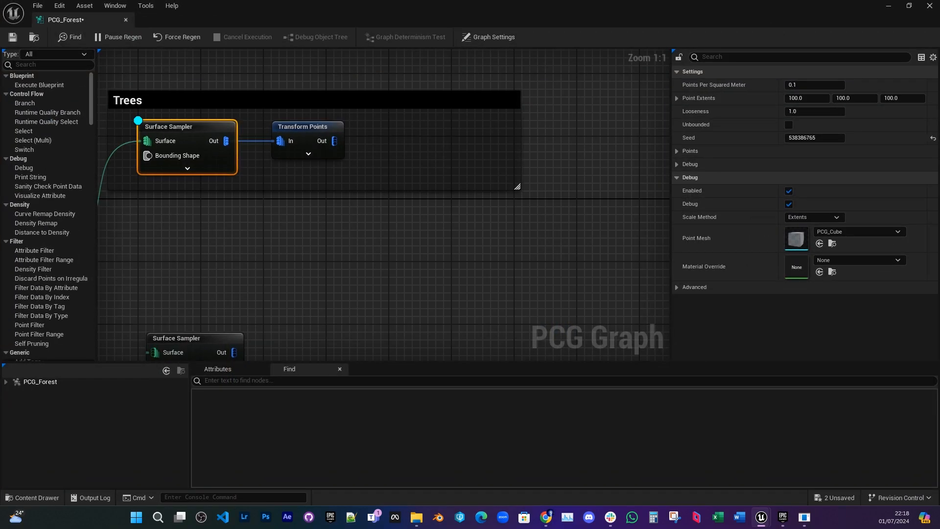
pyautogui.moveTo(604, 122); pyautogui.dragTo(713, 141, button='right')
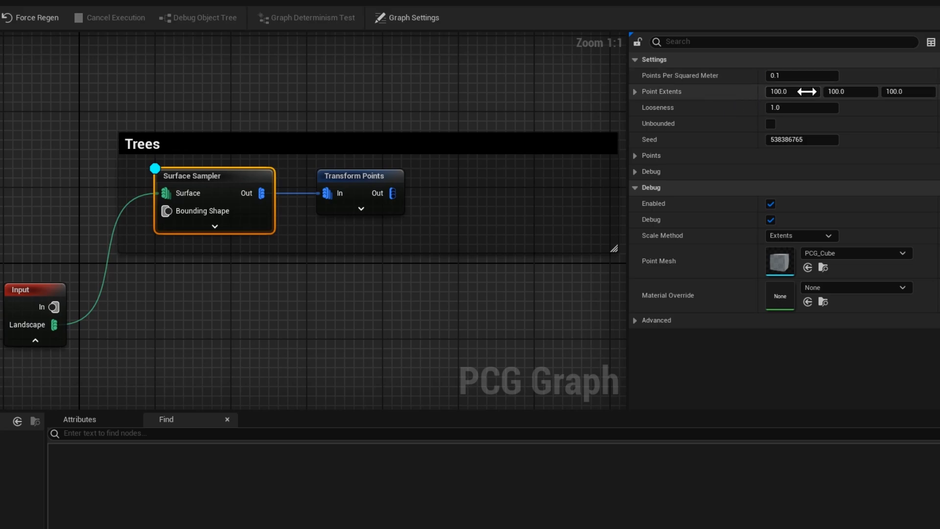
# Step: Set the Trees Surface Sampler's Point Extents to 400 on all three axes
pyautogui.click(807, 92)
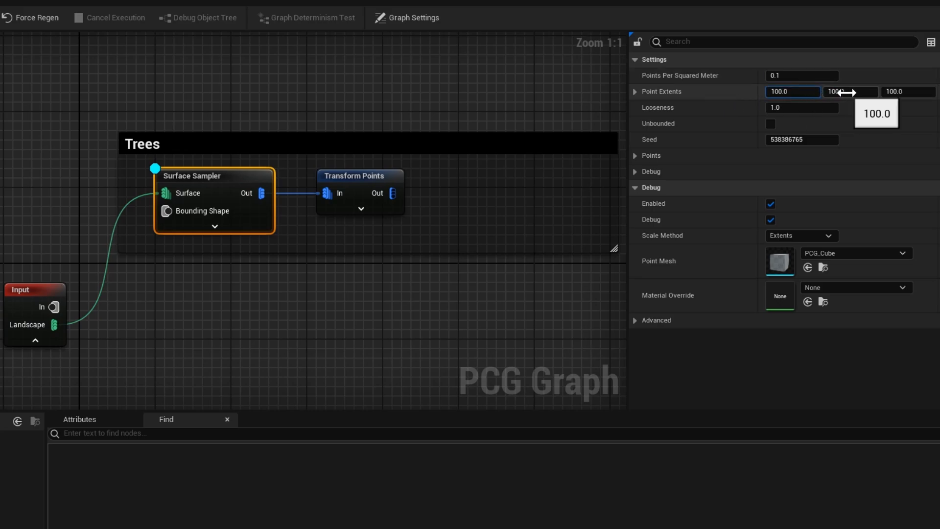
pyautogui.click(805, 92)
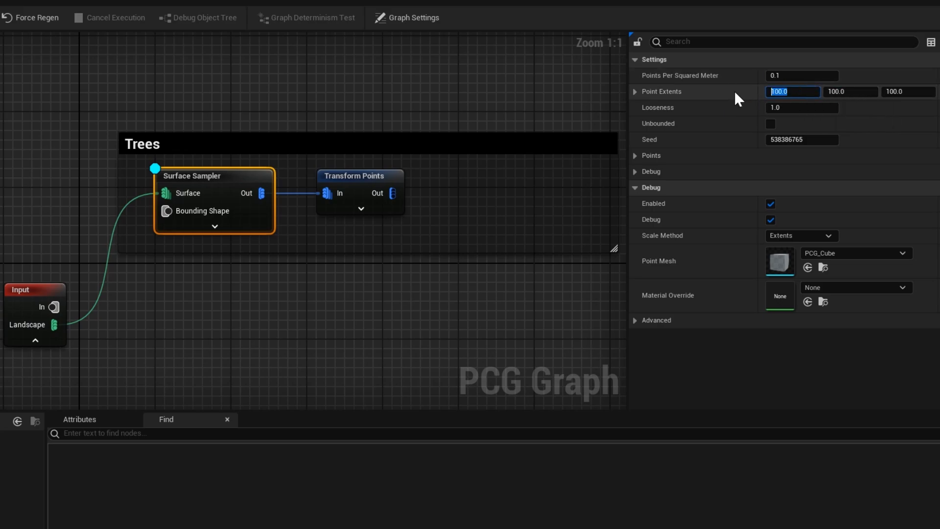
pyautogui.doubleClick(814, 94)
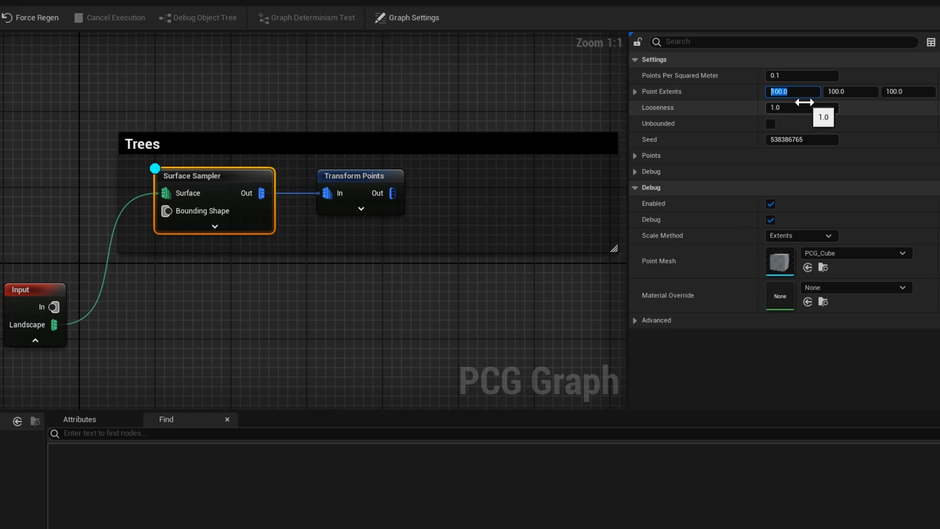
pyautogui.click(864, 92)
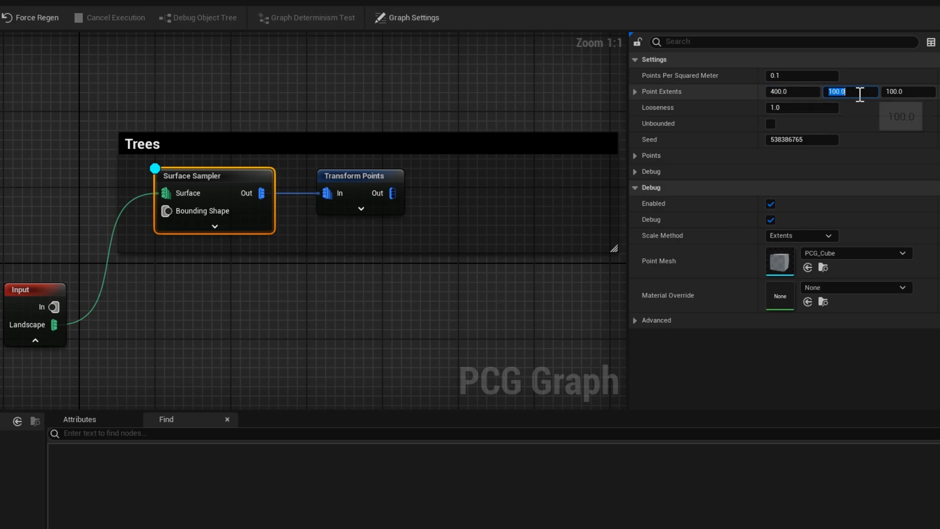
pyautogui.write('400')
pyautogui.click(907, 91)
pyautogui.write('400')
pyautogui.press('Return')
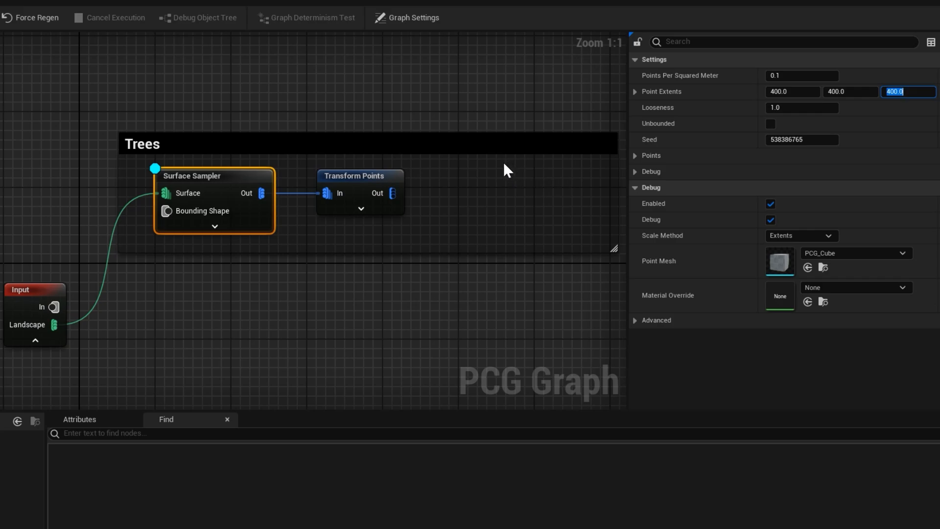
pyautogui.click(635, 93)
pyautogui.click(632, 91)
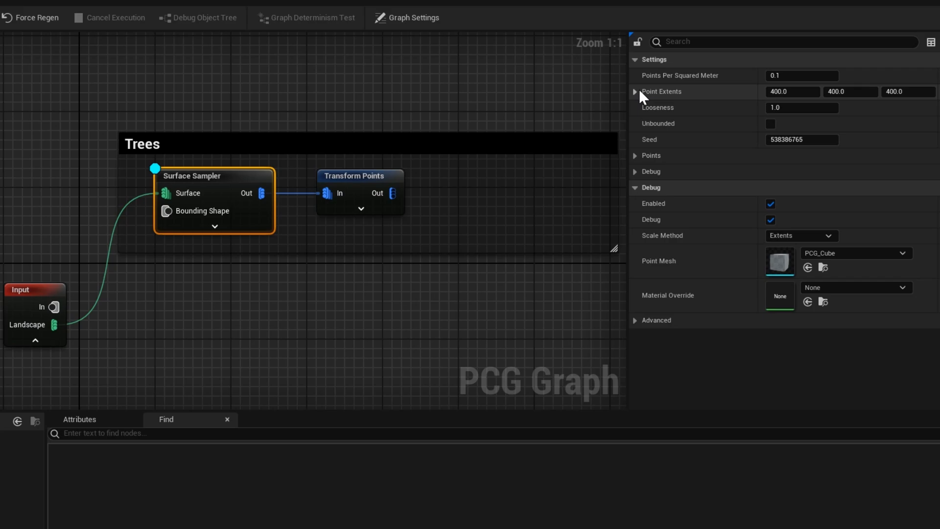
# Step: Turn off debug on the Trees Surface Sampler and turn it on for the Transform Points node
pyautogui.click(383, 180)
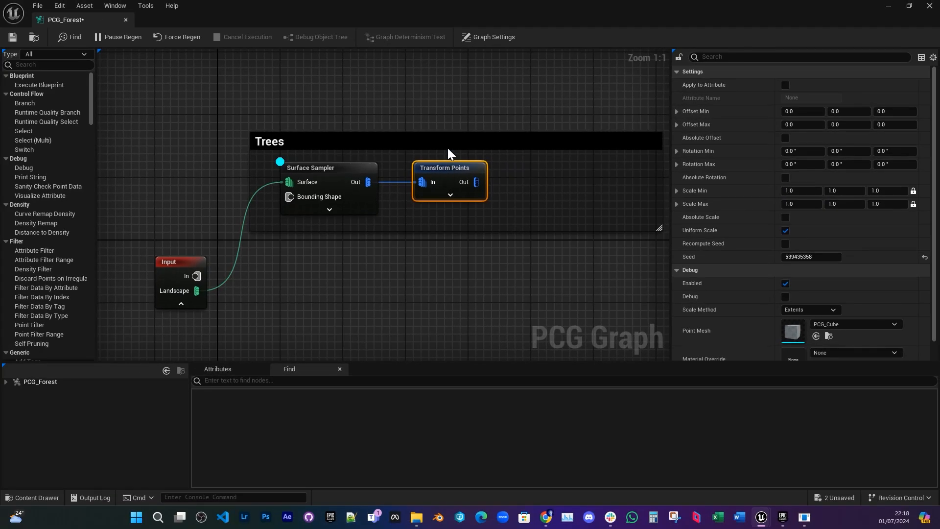
pyautogui.moveTo(448, 149); pyautogui.dragTo(485, 147, button='right')
pyautogui.moveTo(529, 173); pyautogui.dragTo(435, 182, button='right')
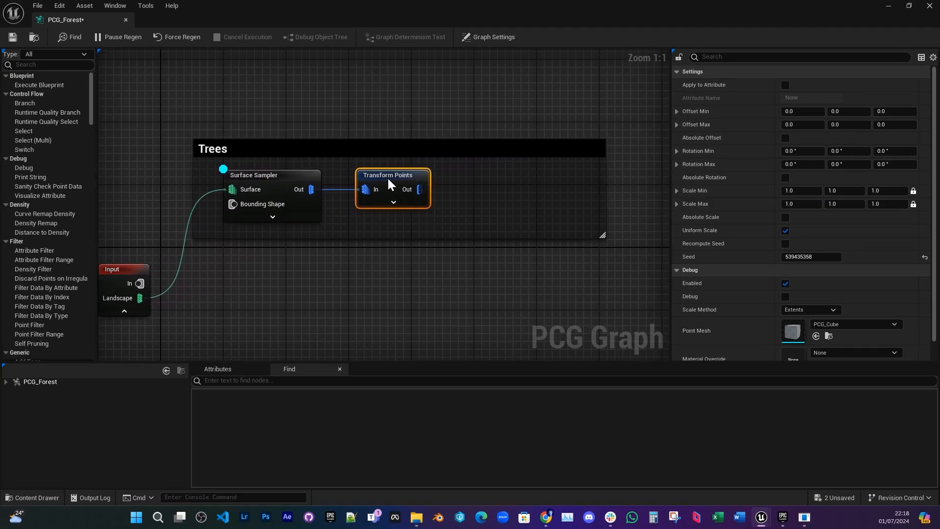
pyautogui.click(251, 178)
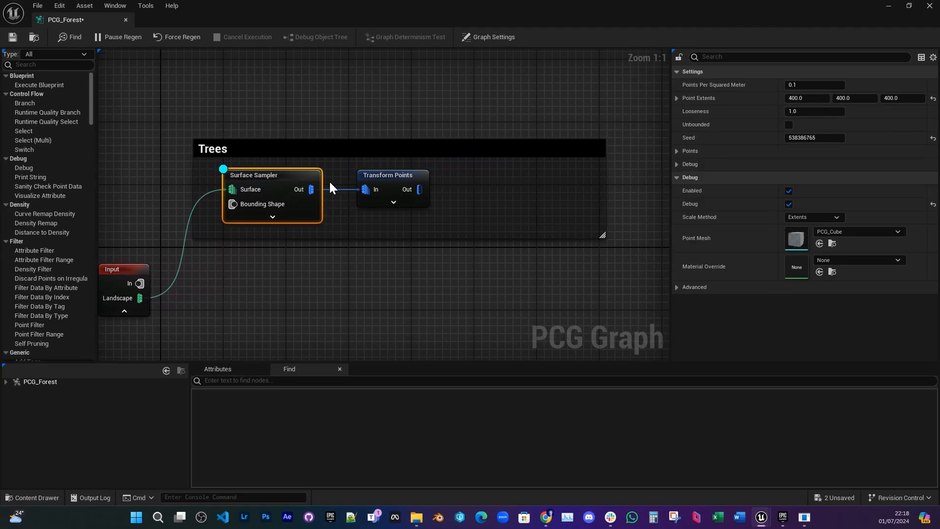
pyautogui.click(392, 179)
pyautogui.moveTo(487, 160); pyautogui.dragTo(514, 163, button='right')
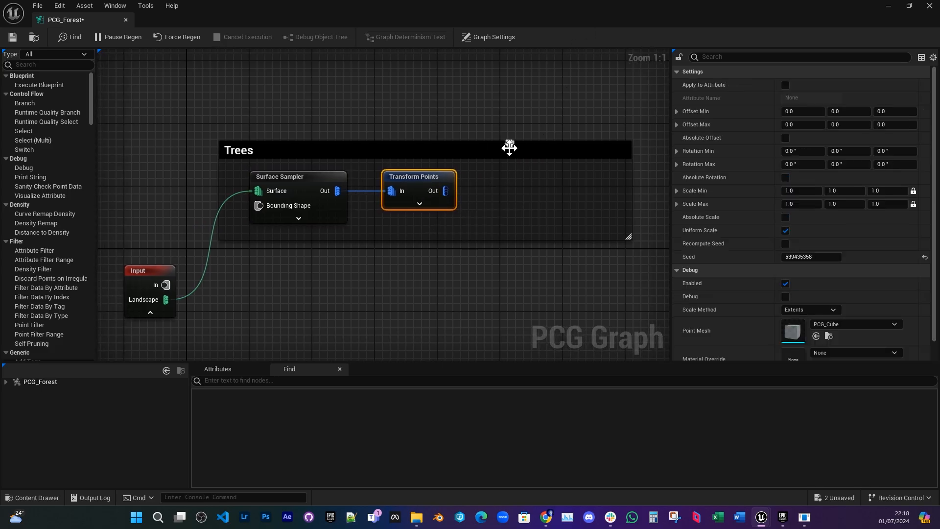
pyautogui.rightClick(423, 183)
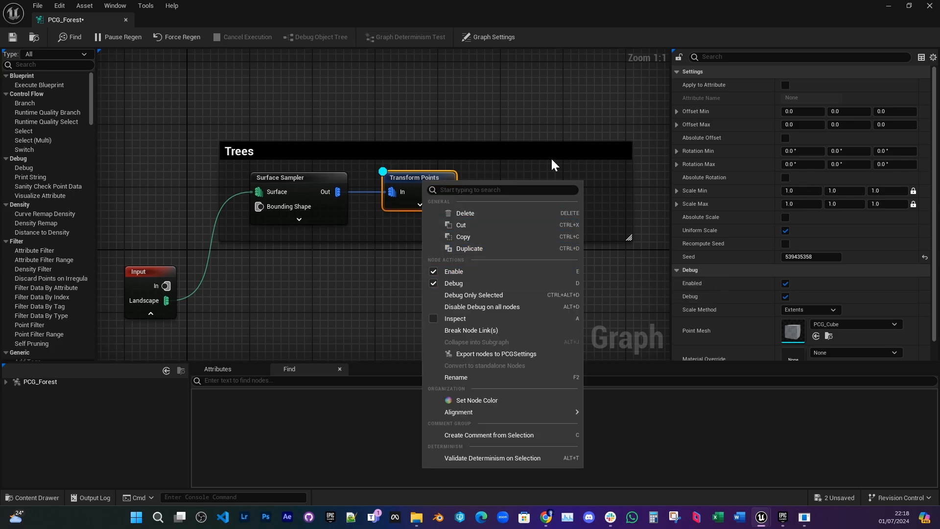
pyautogui.moveTo(471, 148); pyautogui.dragTo(443, 138, button='right')
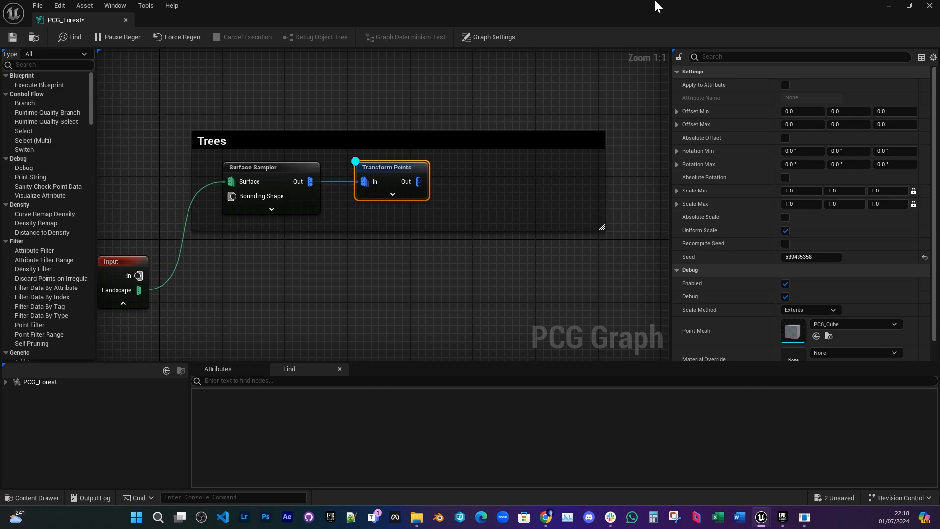
# Step: Uncover the level viewport and examine the size and spread of the Transform Points debug cubes
pyautogui.moveTo(655, 5); pyautogui.dragTo(712, 156)
pyautogui.moveTo(426, 240); pyautogui.dragTo(451, 239, button='right')
pyautogui.moveTo(431, 151); pyautogui.dragTo(435, 153, button='right')
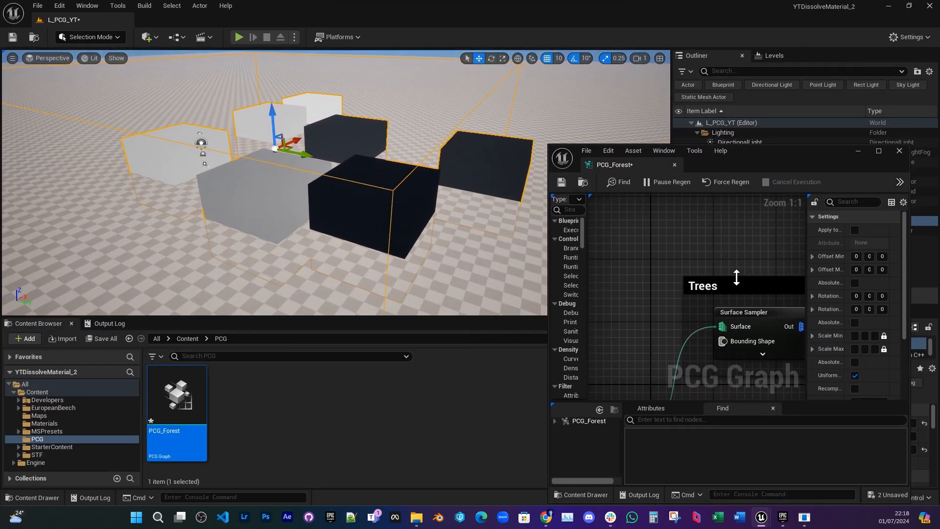
pyautogui.moveTo(799, 262); pyautogui.dragTo(645, 225, button='right')
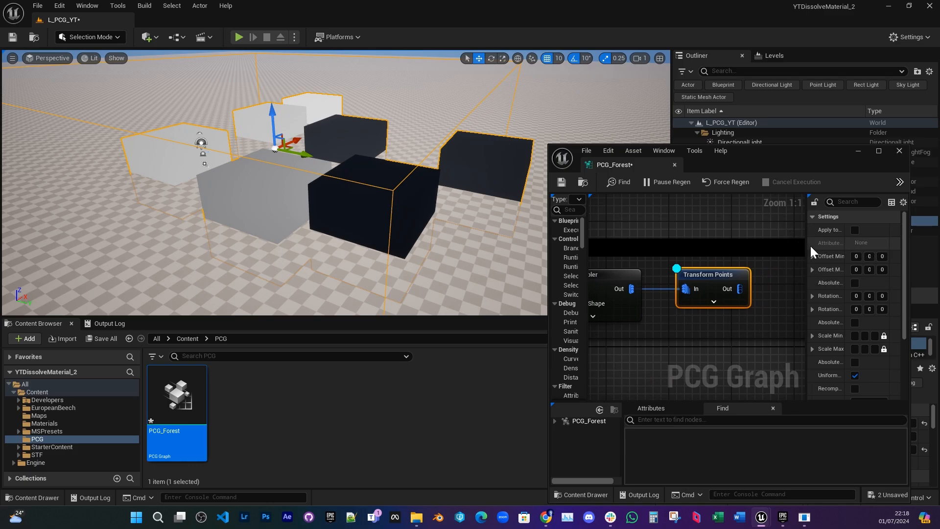
# Step: Bring the graph editor back to full screen and set the Transform Points Scale Min to 0.5 on all axes
pyautogui.moveTo(773, 153); pyautogui.dragTo(651, 0)
pyautogui.moveTo(336, 131); pyautogui.dragTo(460, 174, button='right')
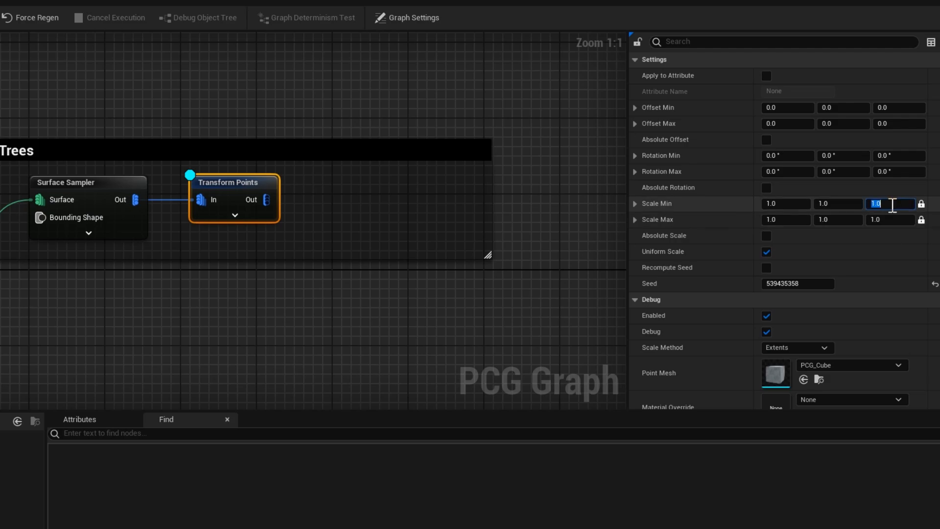
pyautogui.press('Return')
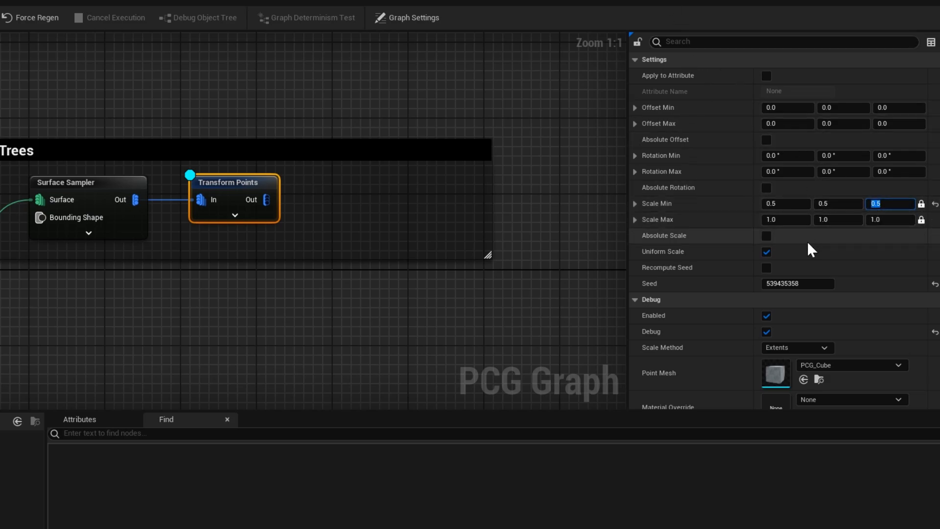
# Step: Float the graph editor beside the level viewport and widen its settings area so the Transform Points values are readable
pyautogui.moveTo(751, 2); pyautogui.dragTo(590, 45)
pyautogui.moveTo(643, 63); pyautogui.dragTo(661, 81)
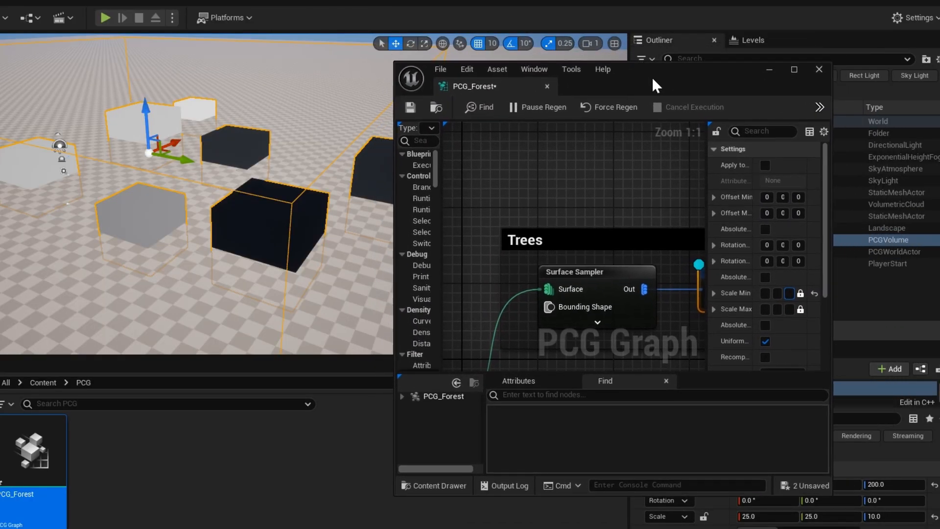
pyautogui.moveTo(704, 166); pyautogui.dragTo(583, 162)
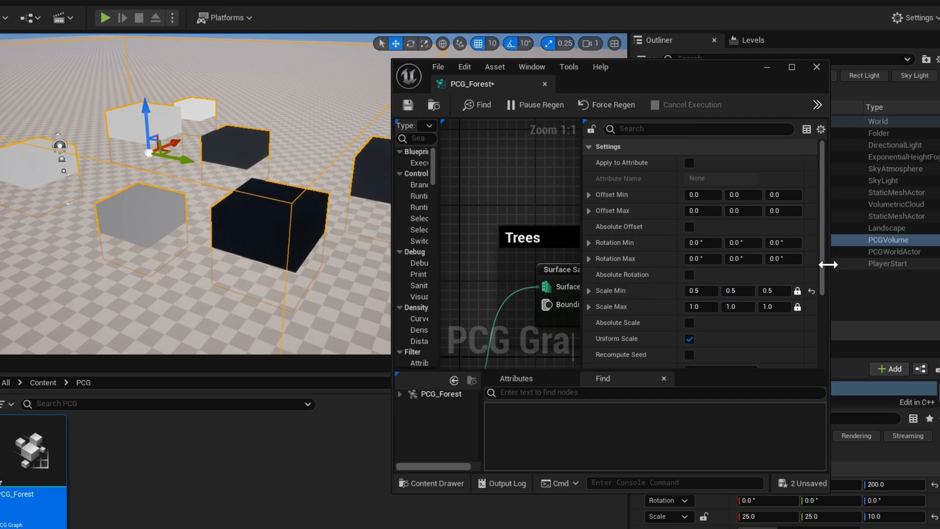
# Step: Set the Transform Points Z rotation range to a Rotation Min of -180° and a Rotation Max of 180°
pyautogui.click(784, 242)
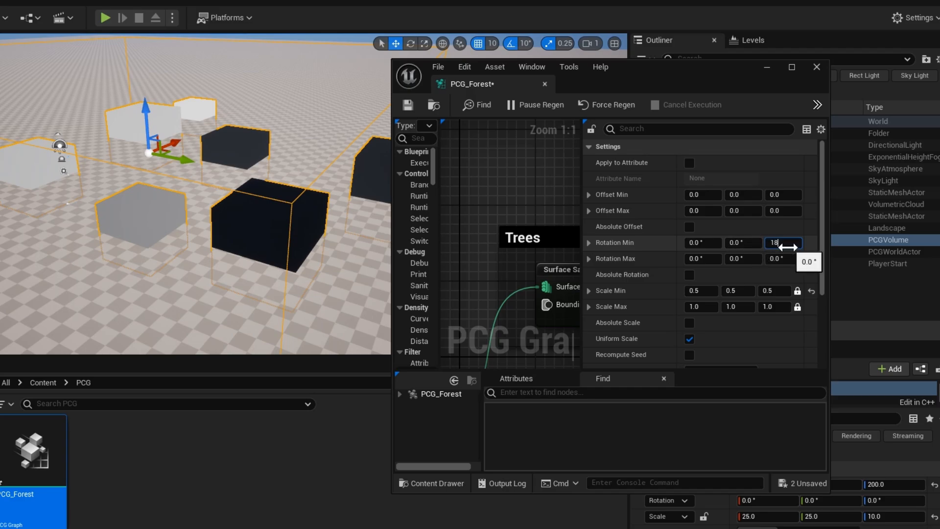
pyautogui.write('0')
pyautogui.click(787, 258)
pyautogui.write('18')
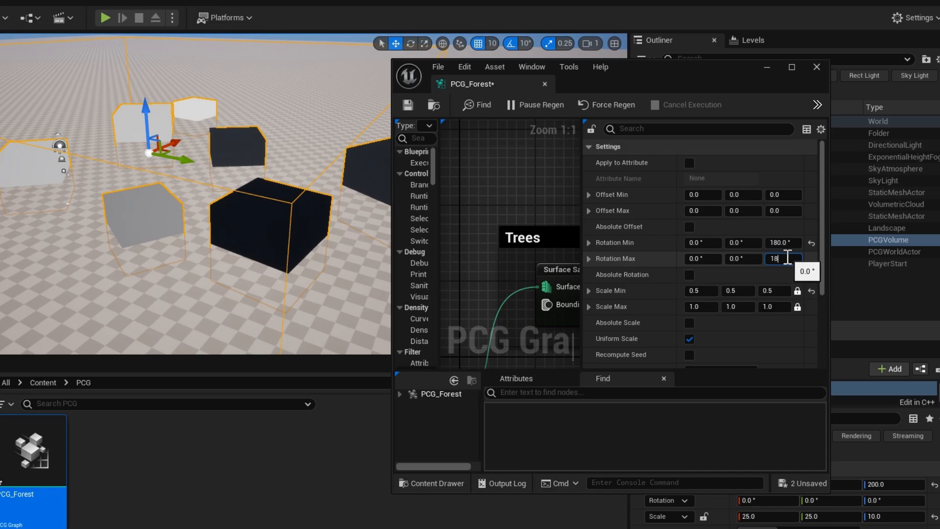
pyautogui.write('0')
pyautogui.press('Return')
pyautogui.click(777, 242)
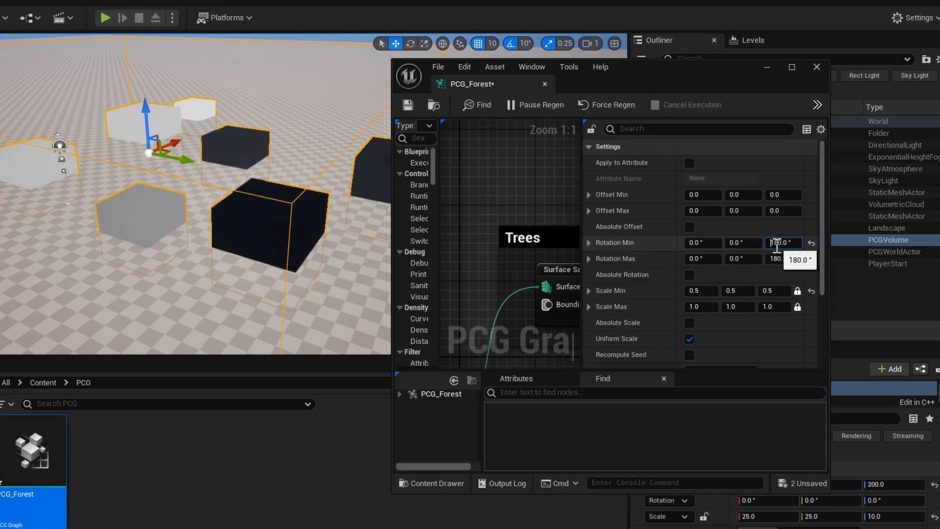
pyautogui.write('-')
pyautogui.press('Return')
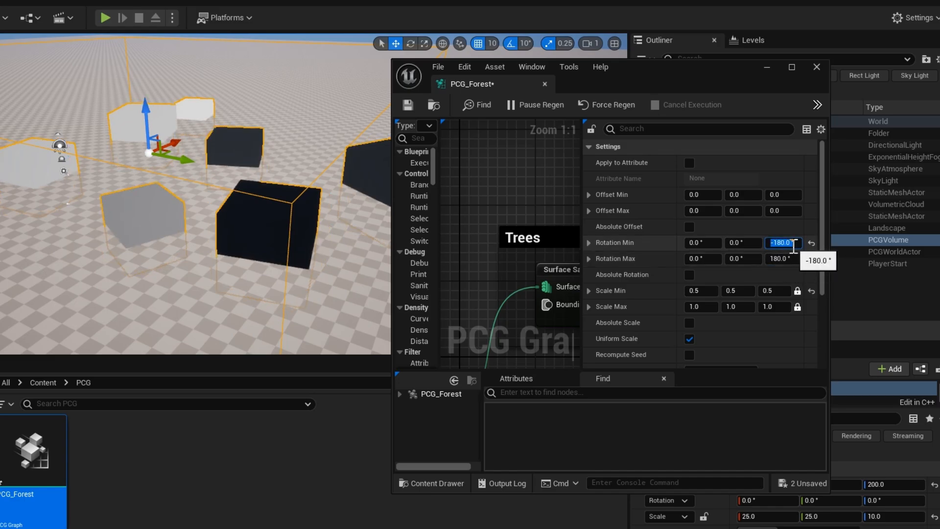
# Step: Expand Rotation Min and Rotation Max to review their individual X, Y and Z values, and collapse both again
pyautogui.click(589, 242)
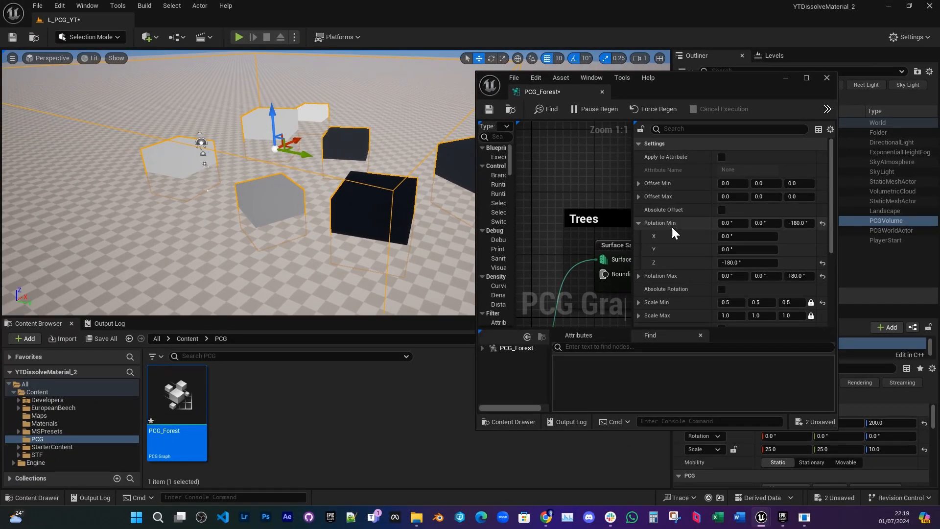
pyautogui.click(588, 307)
pyautogui.scroll(-3, 729, 269)
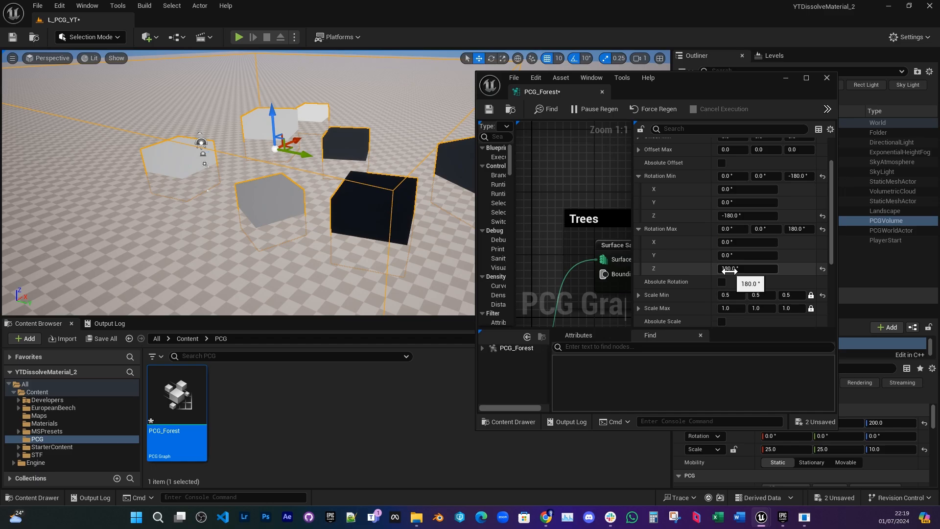
pyautogui.click(639, 229)
pyautogui.click(638, 176)
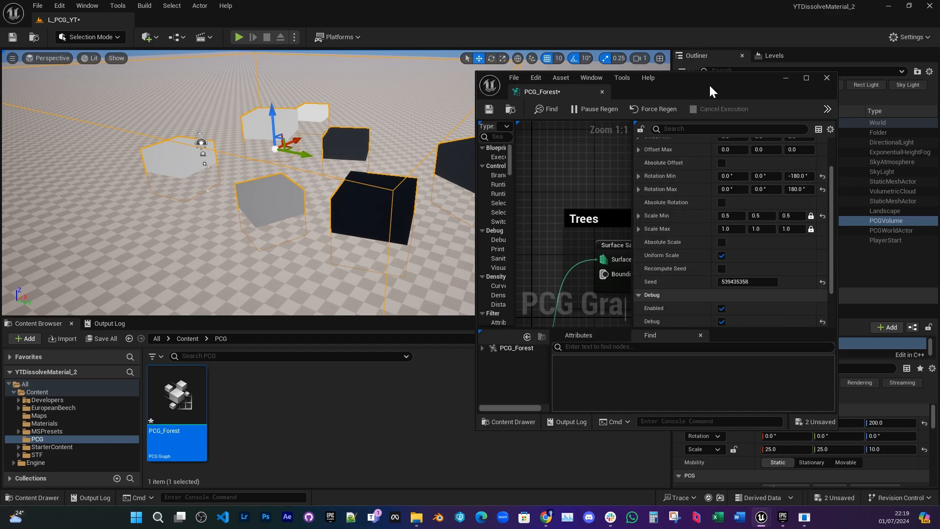
# Step: Set the Transform Points Offset Min to X -10, Y -20 and Offset Max to X 10, Y 20, and save the graph
pyautogui.moveTo(713, 89); pyautogui.dragTo(791, 114)
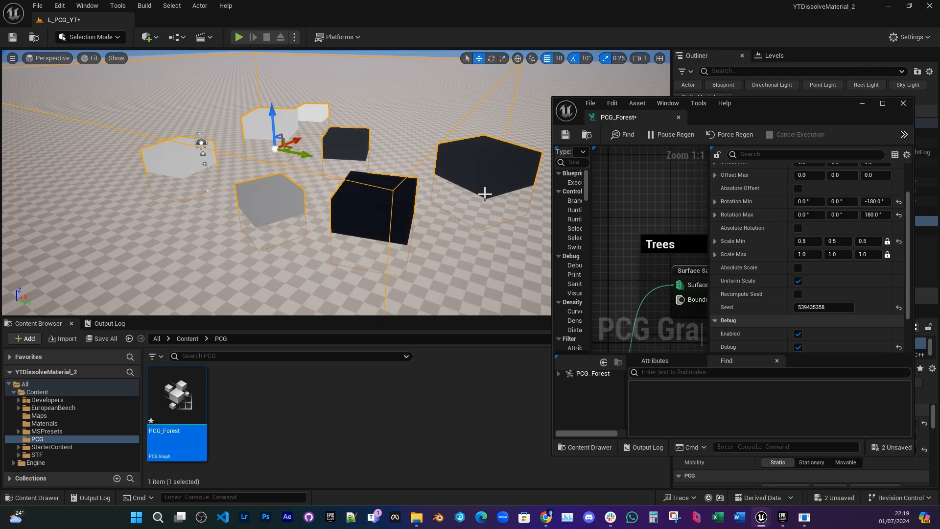
pyautogui.moveTo(485, 194); pyautogui.dragTo(418, 181, button='right')
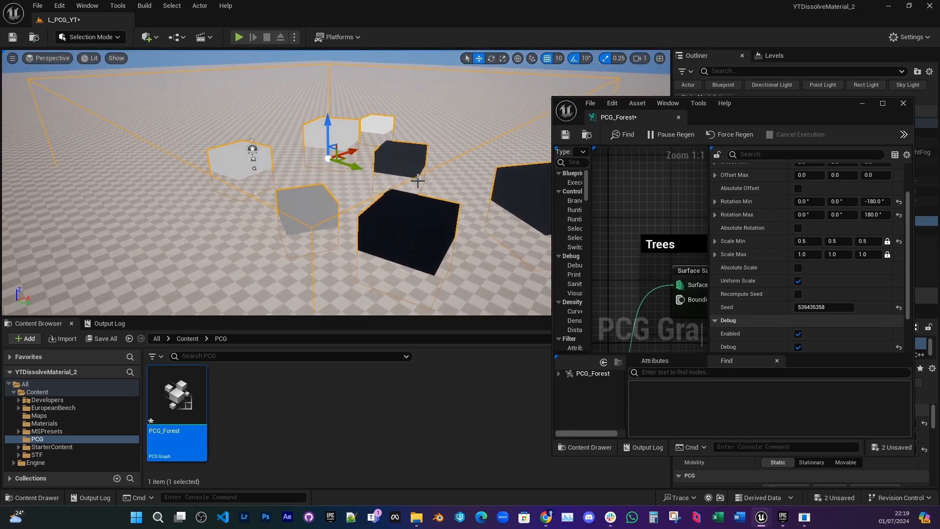
pyautogui.scroll(3, 793, 220)
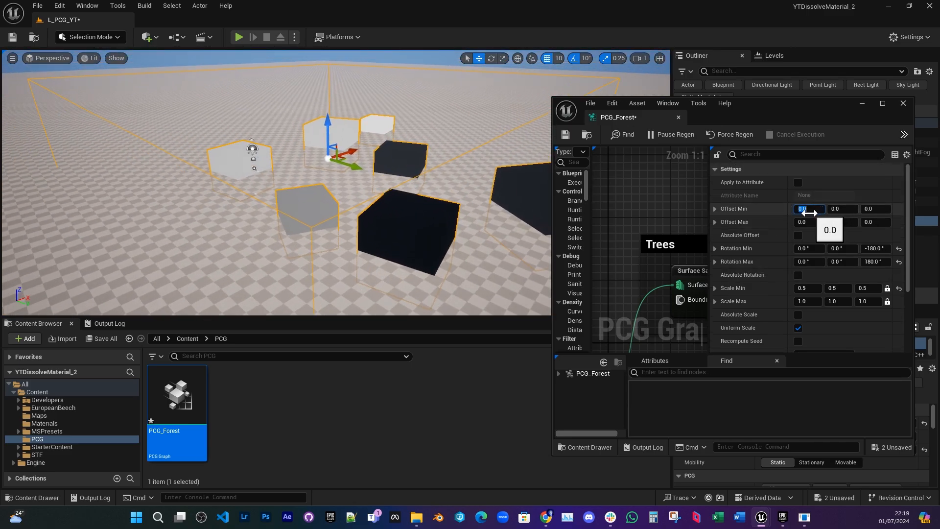
pyautogui.write('-10')
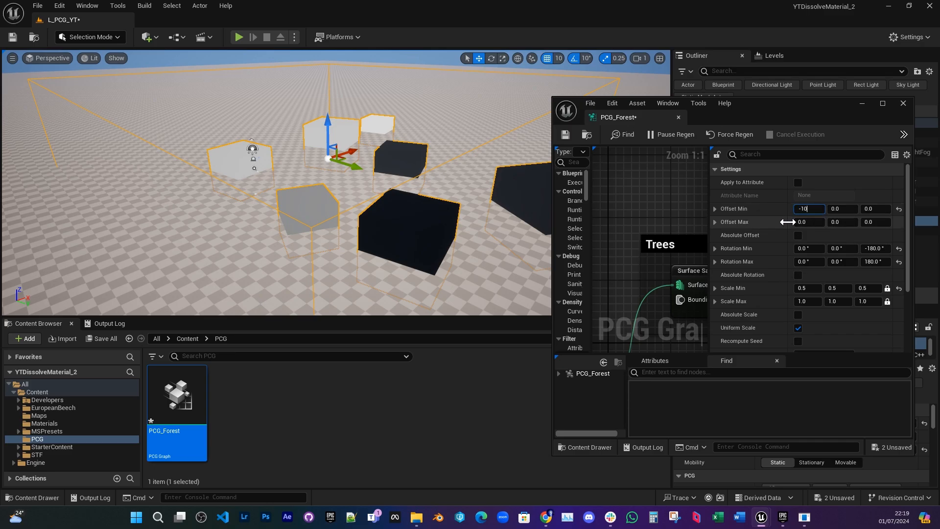
pyautogui.click(803, 222)
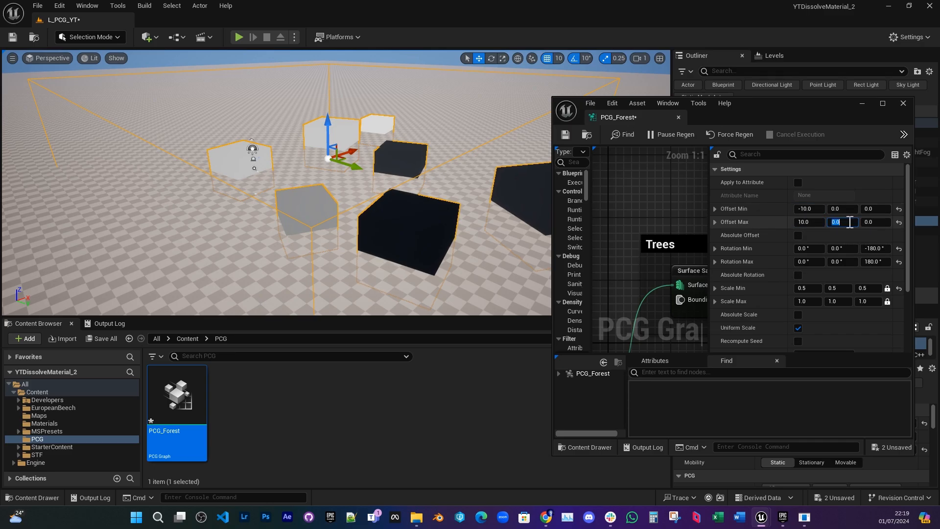
pyautogui.write('20')
pyautogui.click(845, 210)
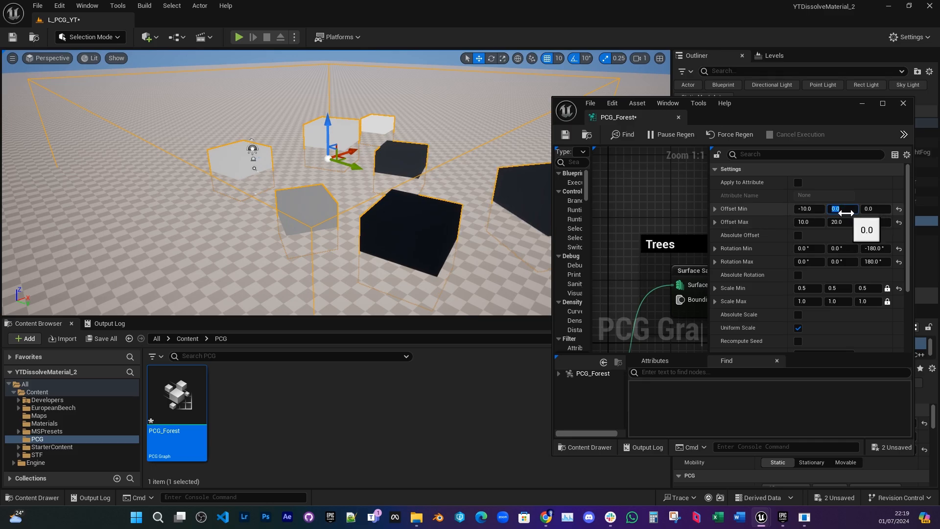
pyautogui.write('-20')
pyautogui.press('Return')
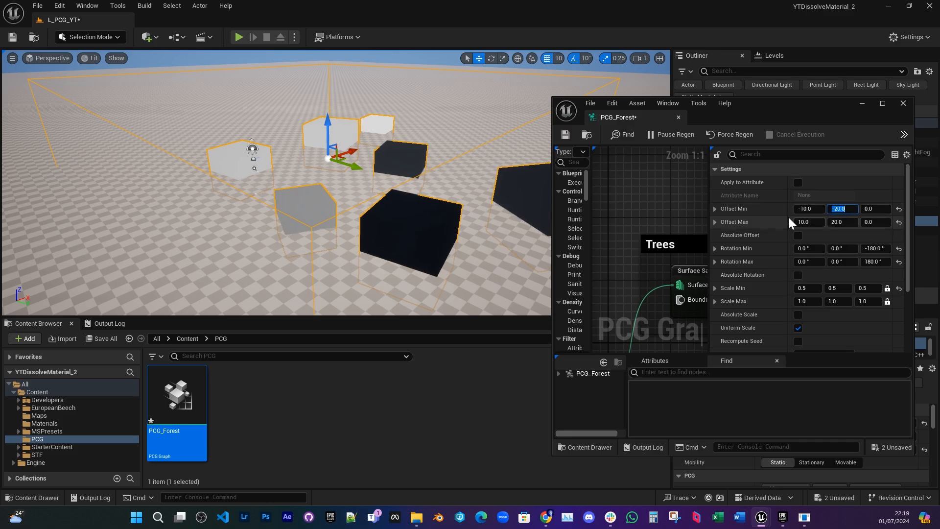
pyautogui.click(565, 135)
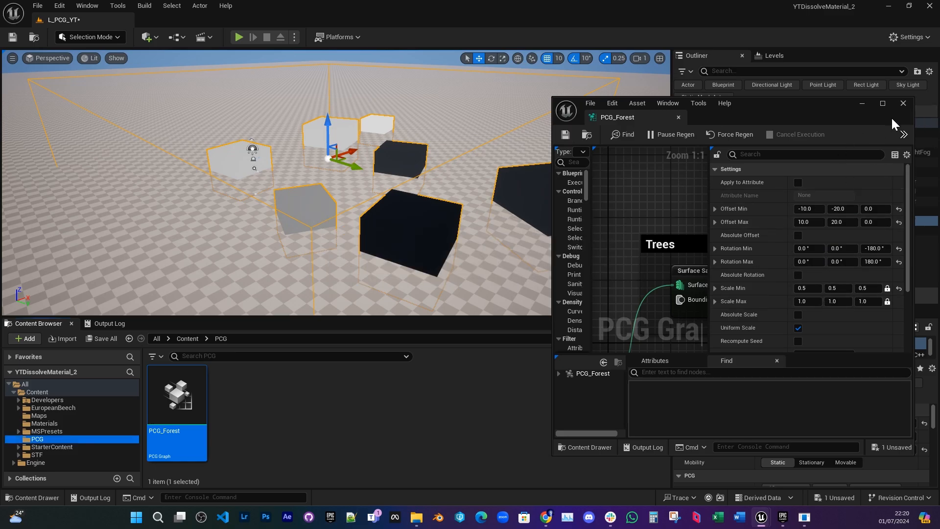
# Step: Return the graph editor to full screen with a wider node area, and turn off debugging on Transform Points
pyautogui.moveTo(803, 114); pyautogui.dragTo(676, 1)
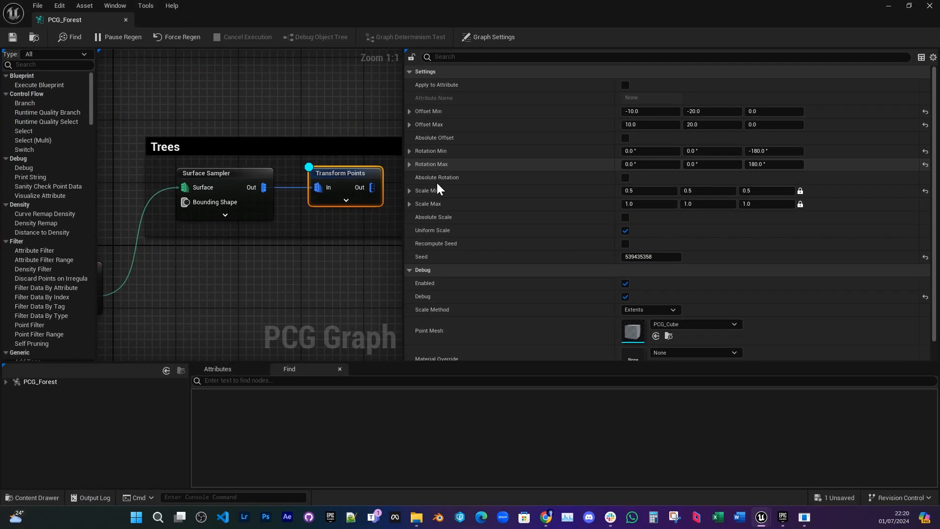
pyautogui.press('d')
pyautogui.moveTo(371, 236); pyautogui.dragTo(292, 247, button='right')
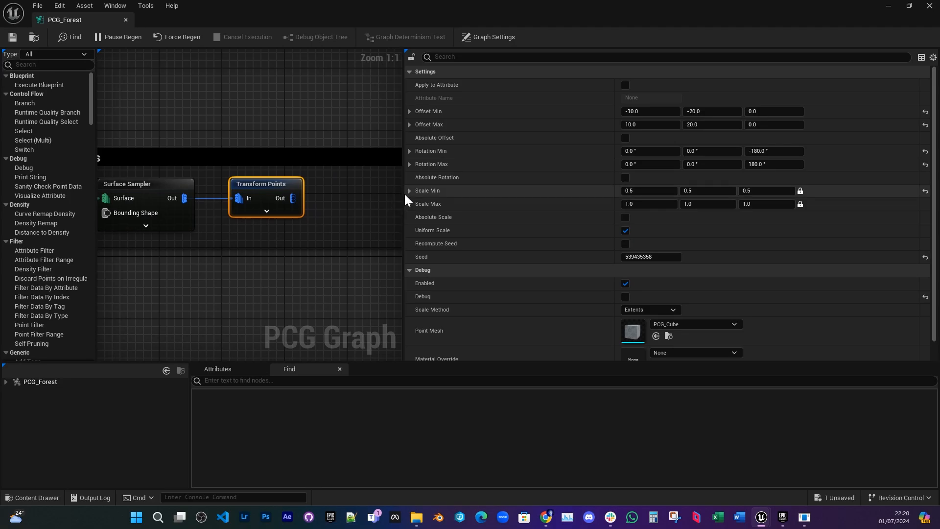
pyautogui.moveTo(404, 197); pyautogui.dragTo(464, 194)
# Step: Add a Static Mesh Spawner node inside the Trees comment and connect the Transform Points output to its input
pyautogui.moveTo(373, 195); pyautogui.dragTo(346, 204, button='right')
pyautogui.rightClick(345, 204)
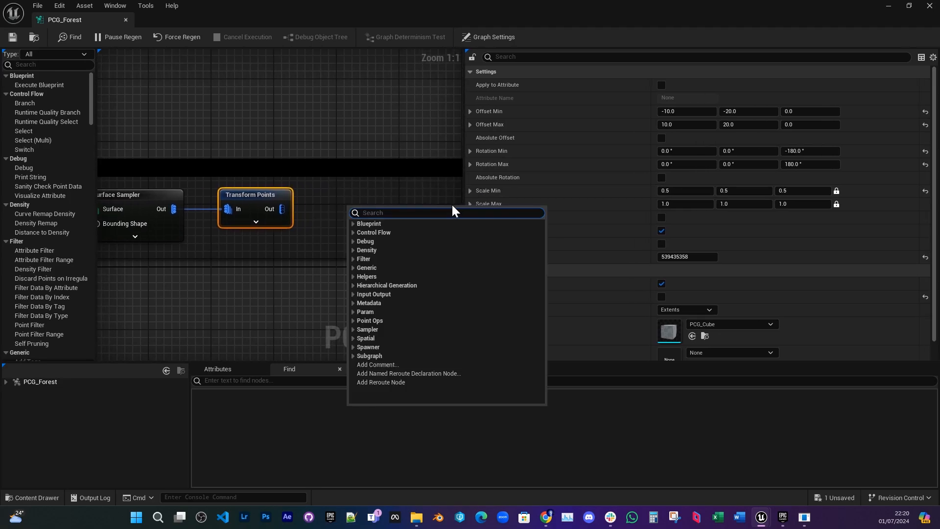
pyautogui.write('stat#')
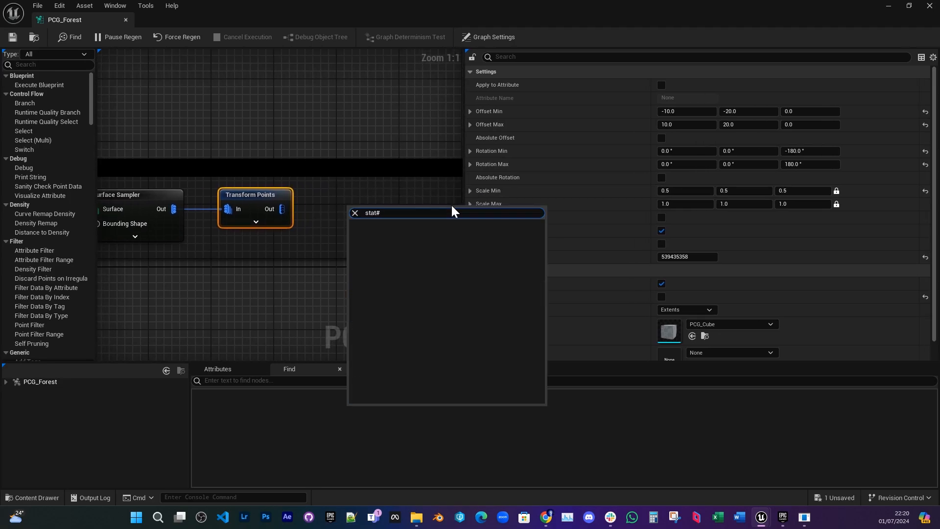
pyautogui.press('BackSpace')
pyautogui.press('Return')
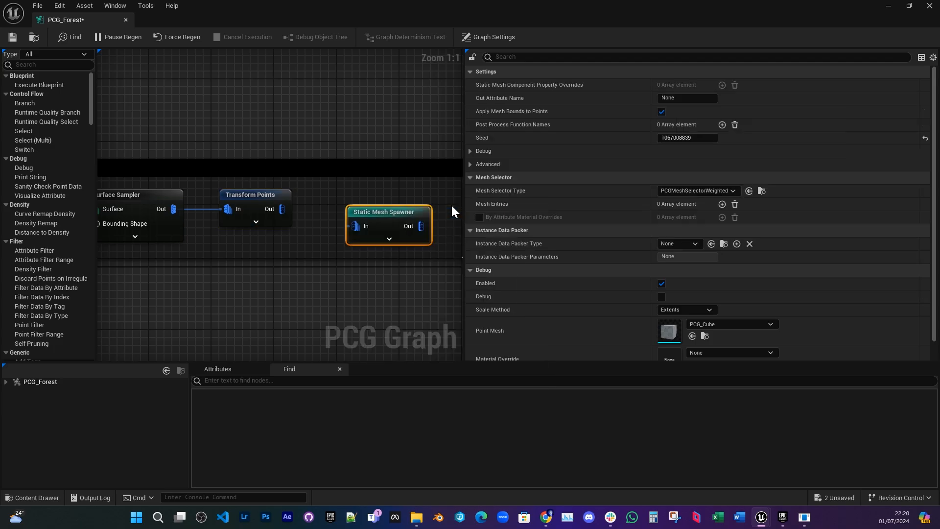
pyautogui.moveTo(268, 209); pyautogui.dragTo(359, 205, button='right')
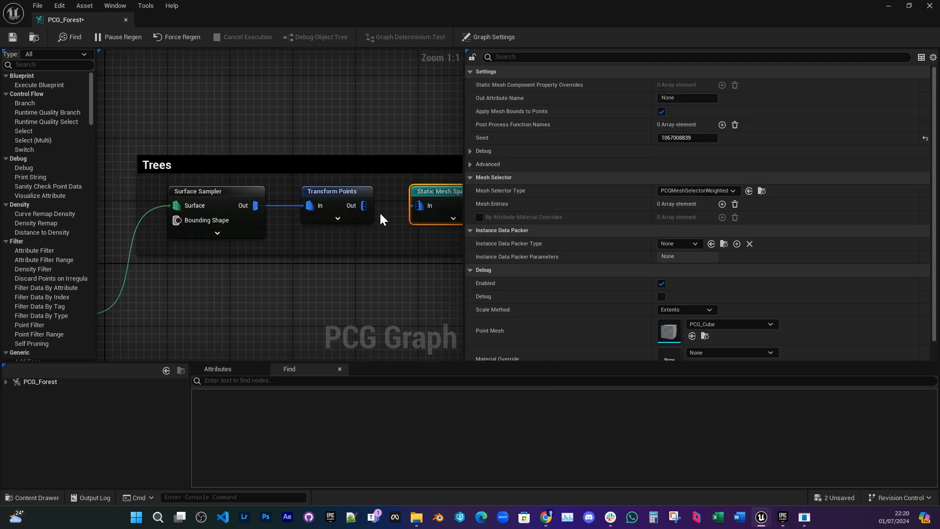
pyautogui.moveTo(380, 216); pyautogui.dragTo(296, 208, button='right')
pyautogui.moveTo(297, 208); pyautogui.dragTo(347, 207)
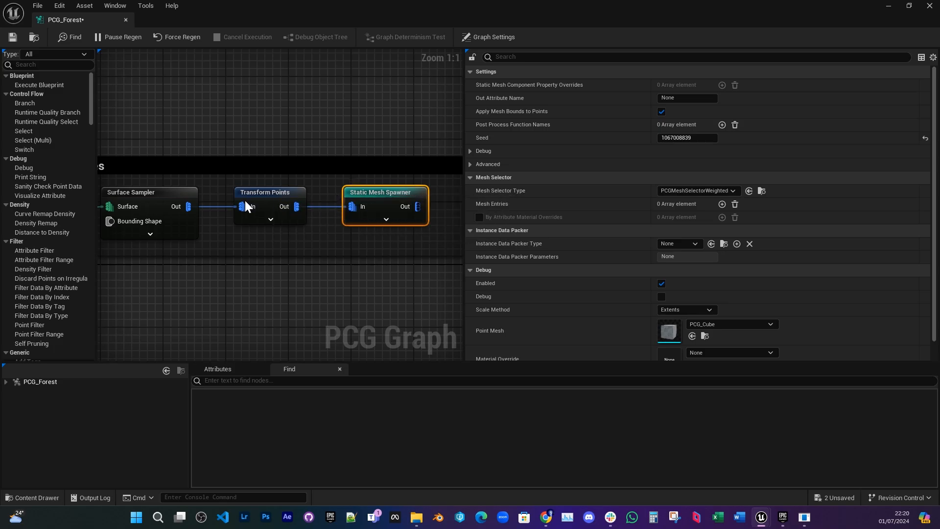
# Step: Add three mesh entries to the Static Mesh Spawner
pyautogui.moveTo(406, 194); pyautogui.dragTo(366, 199, button='right')
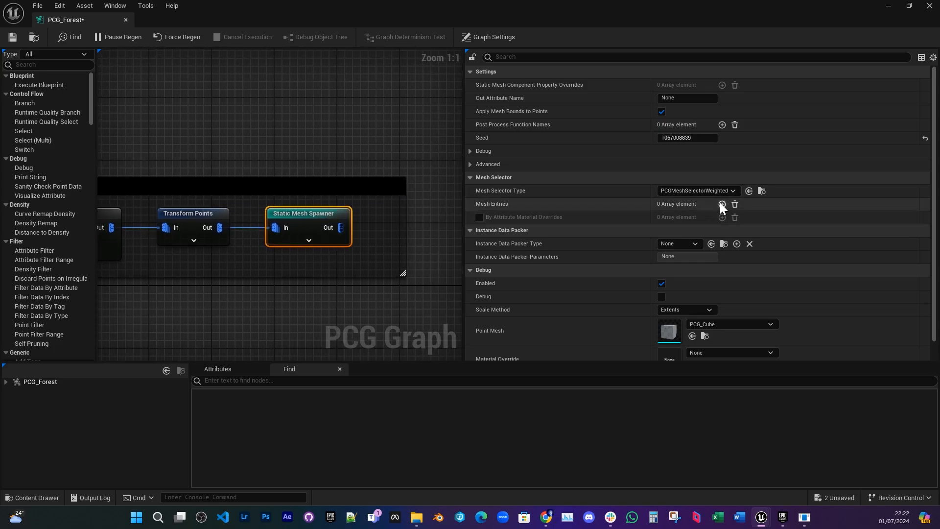
pyautogui.click(723, 204)
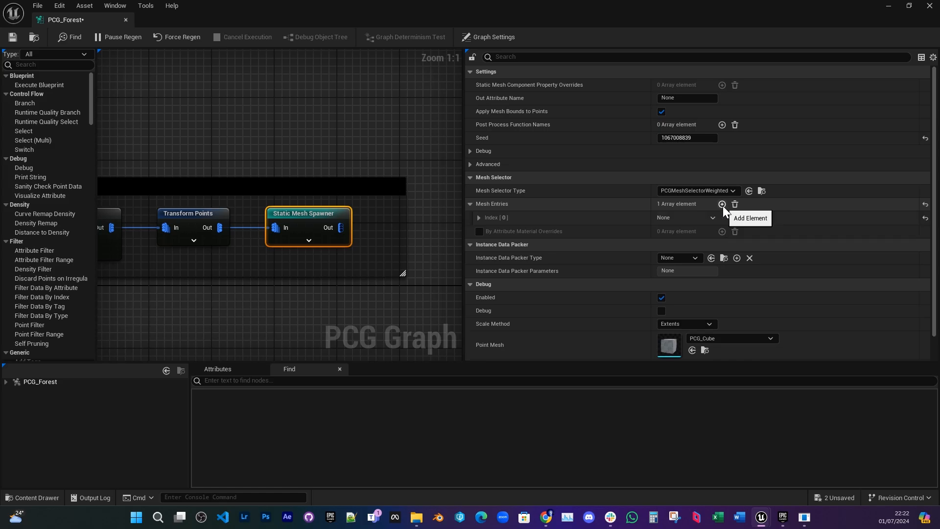
pyautogui.click(723, 204)
pyautogui.click(722, 204)
# Step: Assign SM_EuropeanBeech_Forest_05 as the static mesh of the spawner's first mesh entry, Index 0, and collapse its descriptor
pyautogui.click(478, 217)
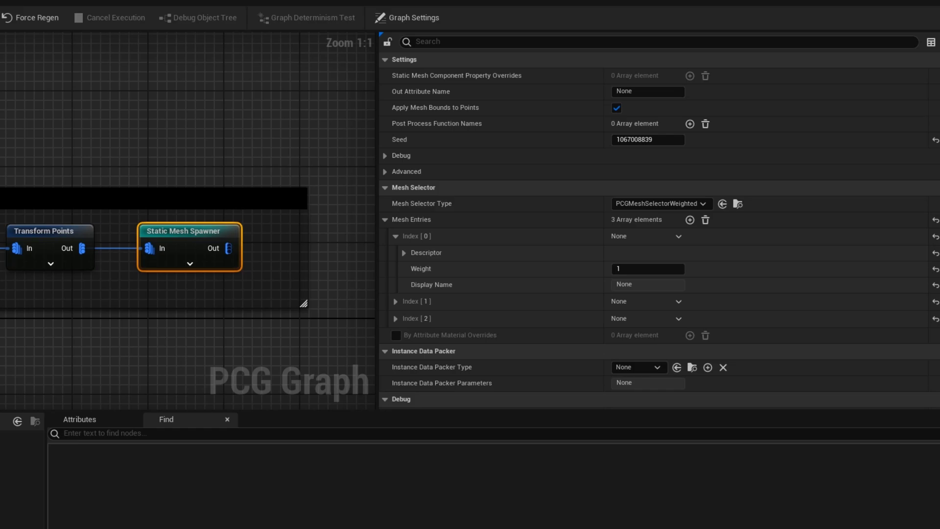
pyautogui.click(404, 254)
pyautogui.click(726, 287)
pyautogui.write('a')
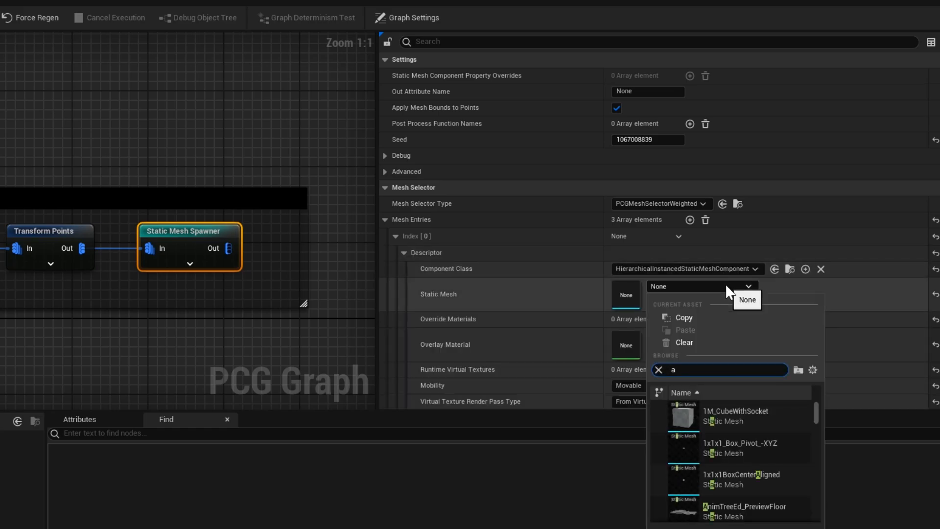
pyautogui.press('BackSpace')
pyautogui.write('SM')
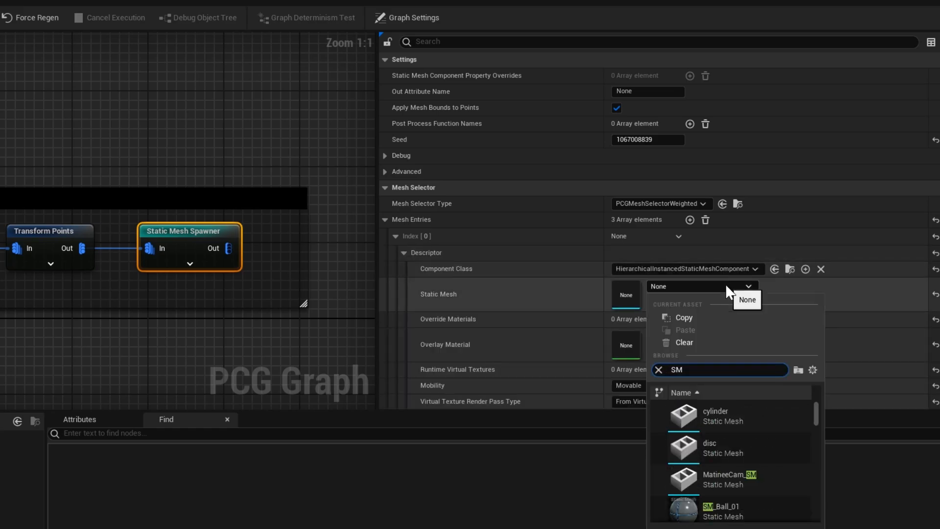
pyautogui.write('_Euroi')
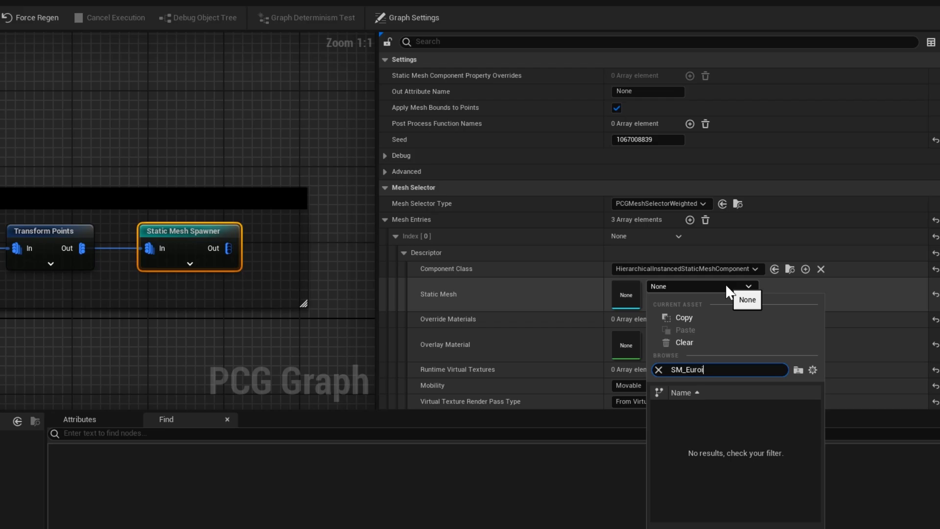
pyautogui.press('BackSpace')
pyautogui.write('pean')
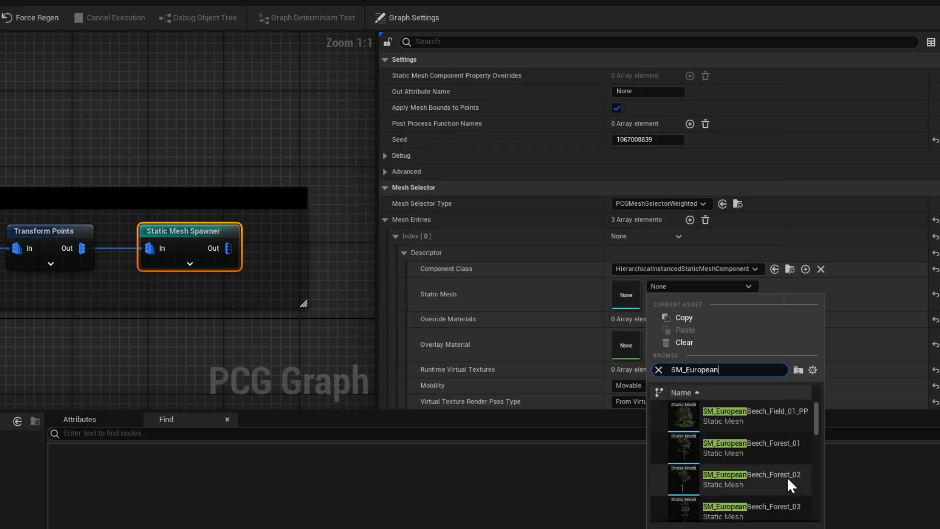
pyautogui.scroll(-3, 793, 488)
pyautogui.click(793, 482)
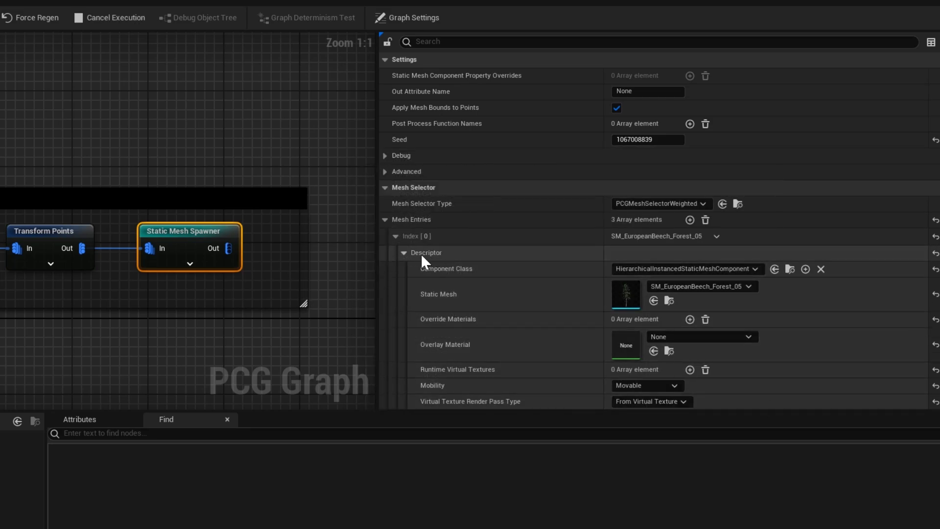
pyautogui.click(404, 253)
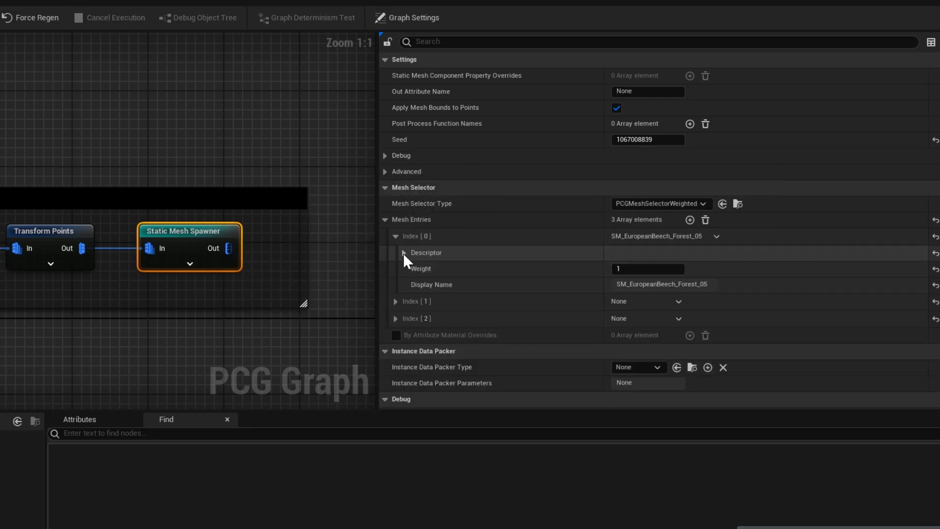
# Step: Assign SM_EuropeanBeech_Forest_08 as the static mesh of the spawner's second mesh entry, Index 1, and collapse its descriptor
pyautogui.click(396, 301)
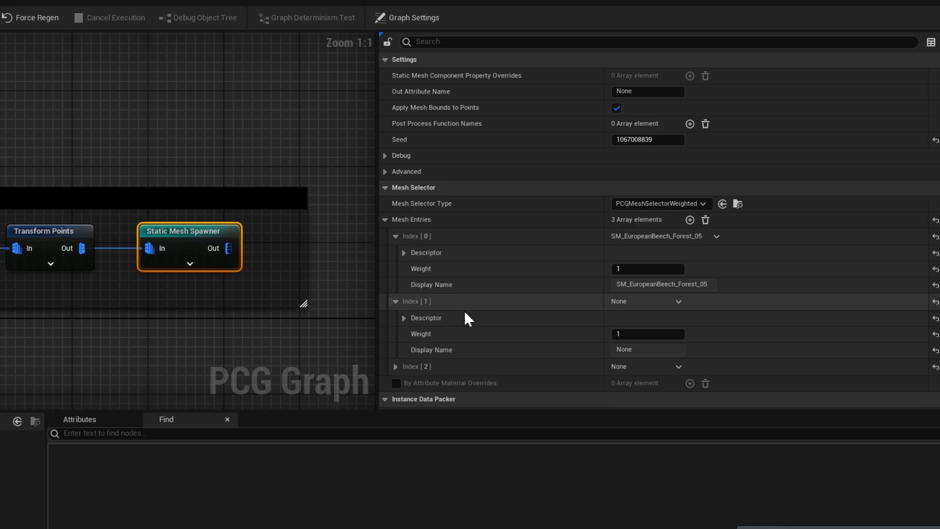
pyautogui.click(405, 318)
pyautogui.click(701, 351)
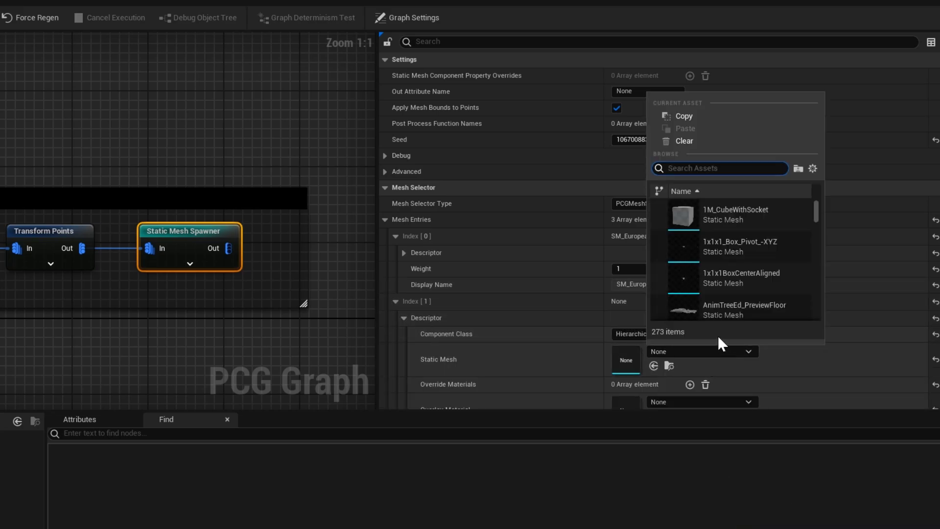
pyautogui.press('Escape')
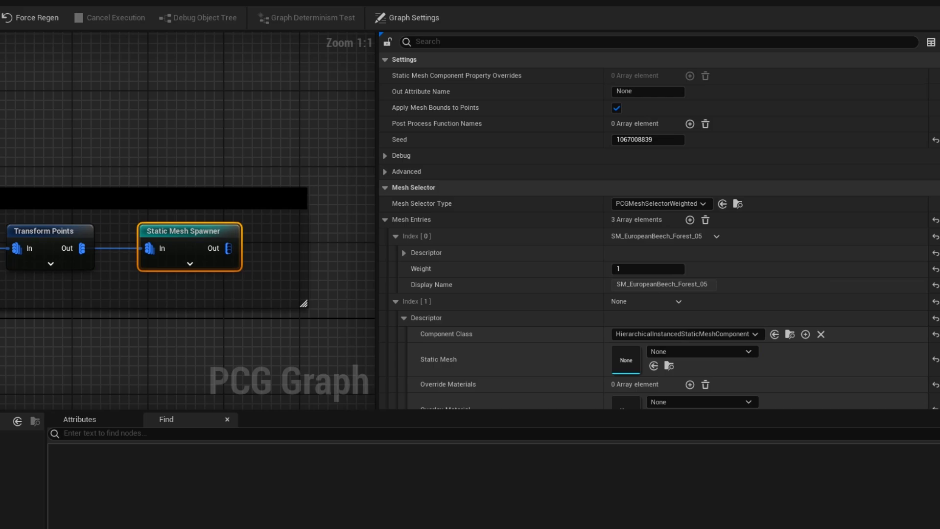
pyautogui.click(683, 351)
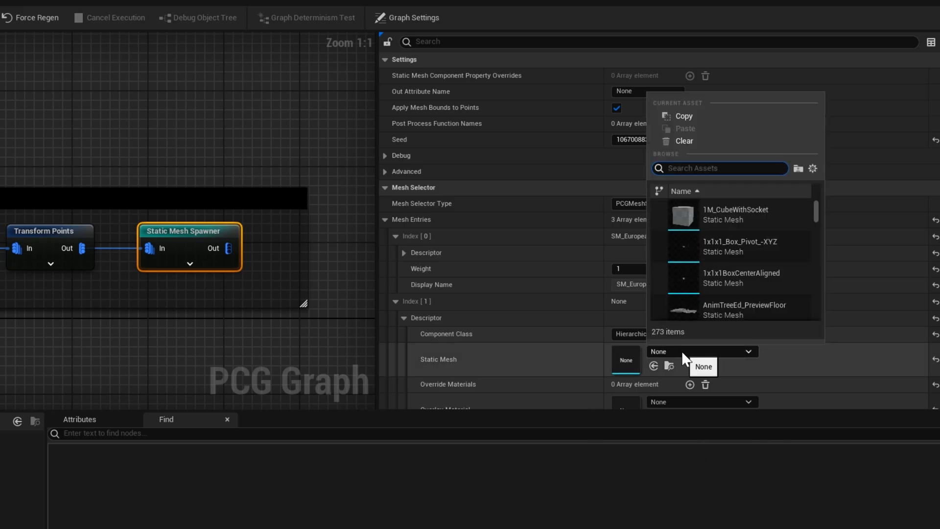
pyautogui.write('forest_')
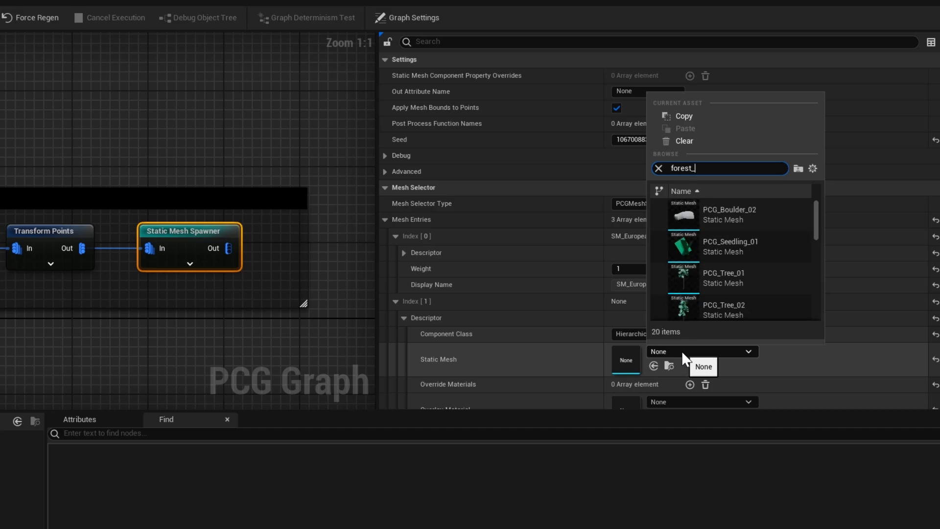
pyautogui.write('09')
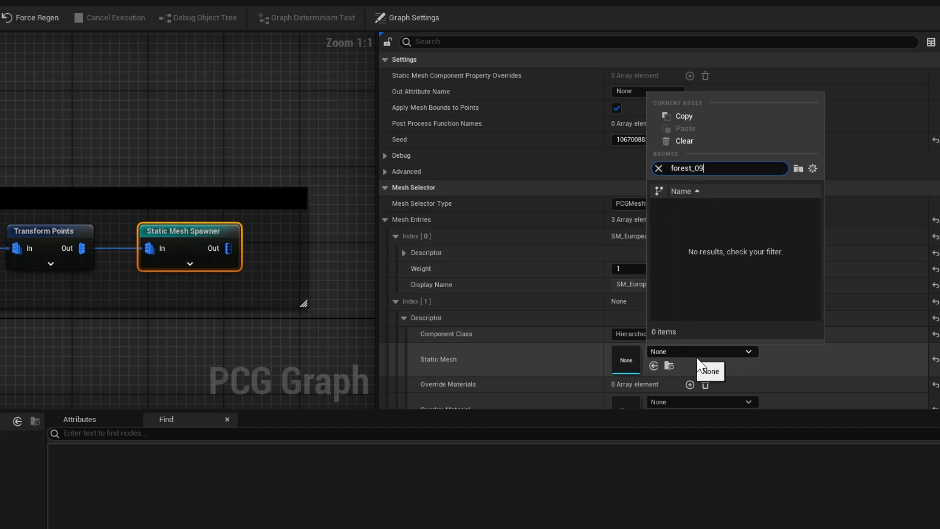
pyautogui.press('BackSpace')
pyautogui.write('8')
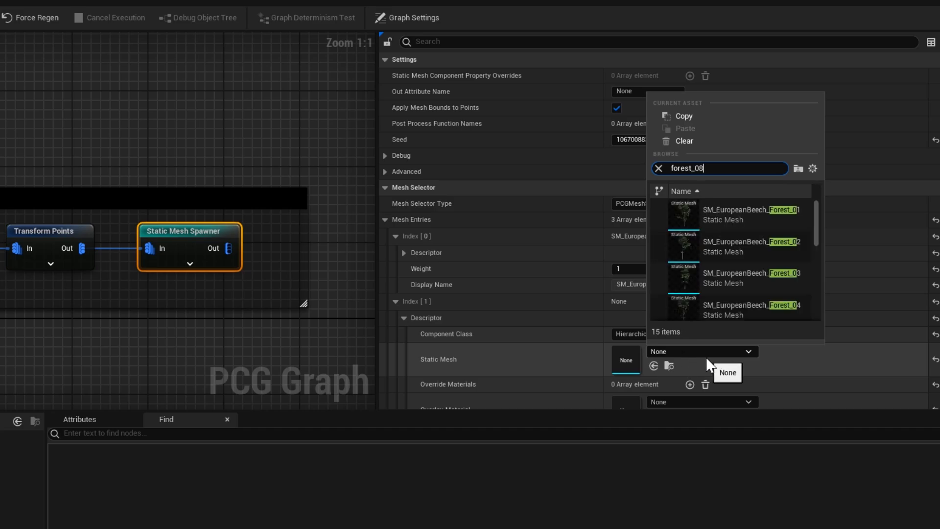
pyautogui.click(757, 213)
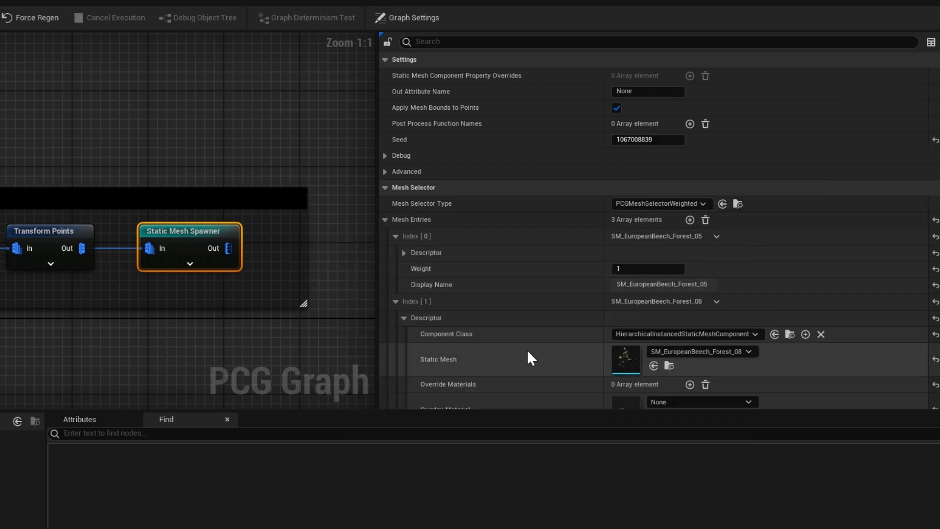
pyautogui.click(404, 317)
# Step: Assign SM_EuropeanBeech_Forest_02 as the static mesh of the spawner's third mesh entry, Index 2
pyautogui.scroll(-1, 431, 328)
pyautogui.click(396, 319)
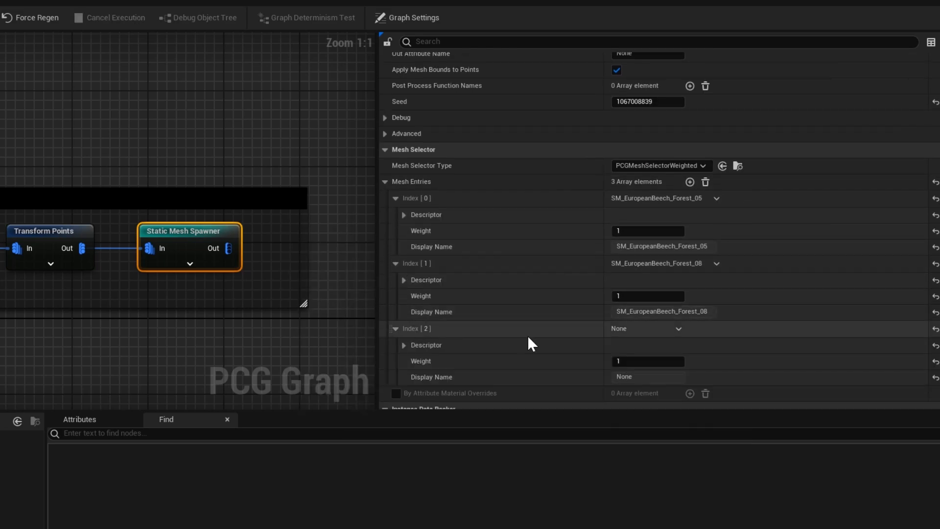
pyautogui.scroll(-2, 528, 342)
pyautogui.click(405, 289)
pyautogui.click(713, 322)
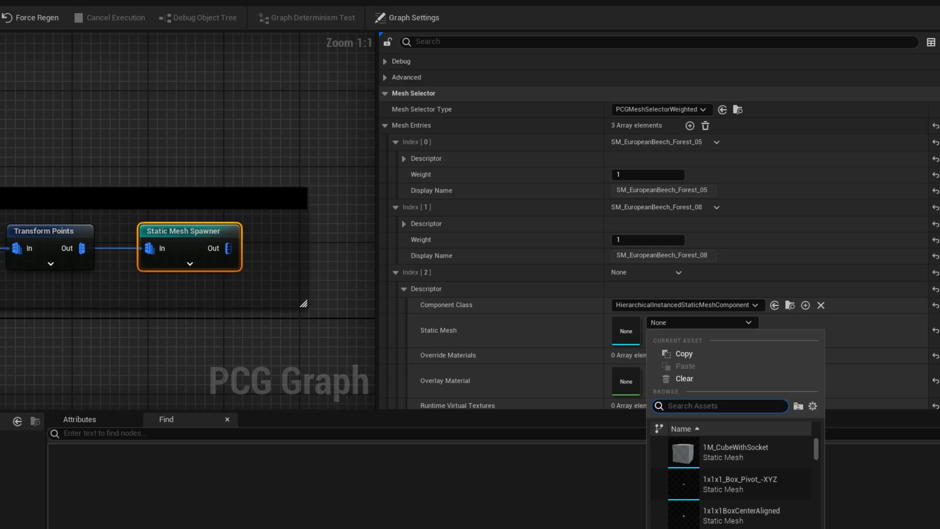
pyautogui.press('Escape')
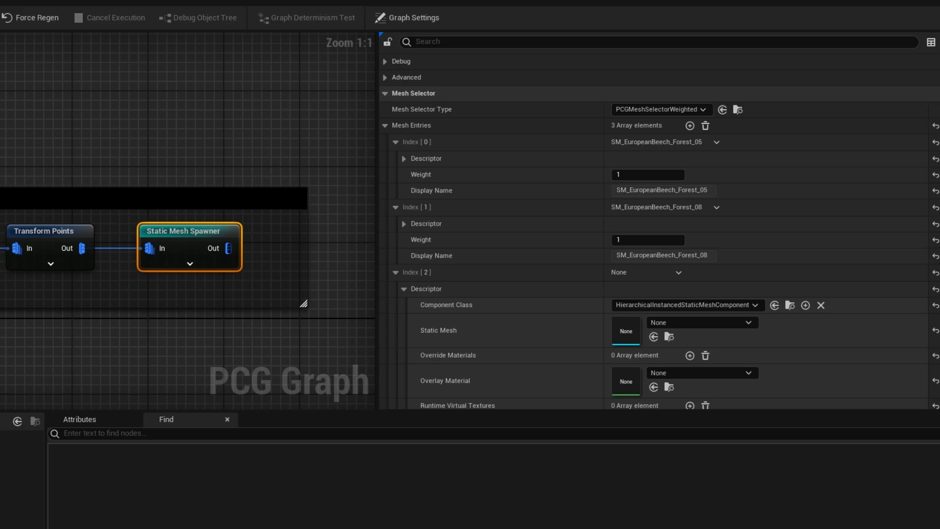
pyautogui.click(714, 325)
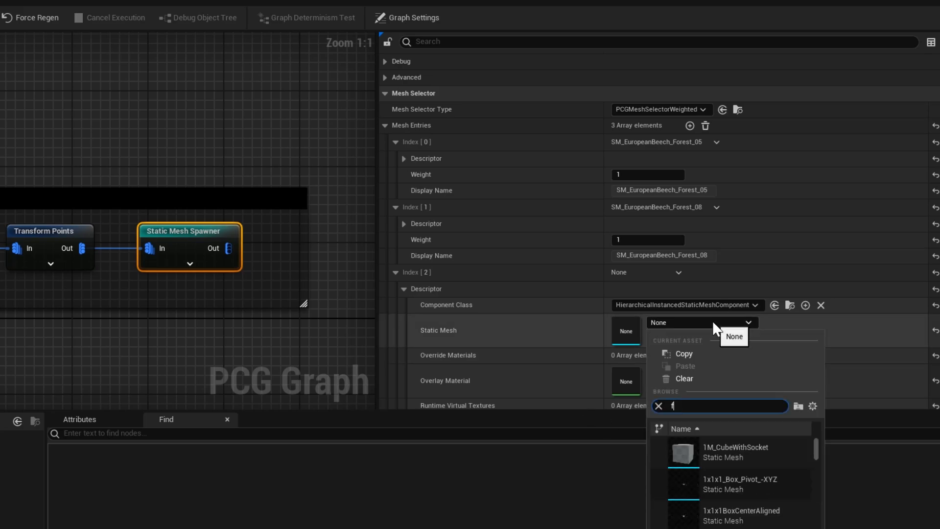
pyautogui.write('forest')
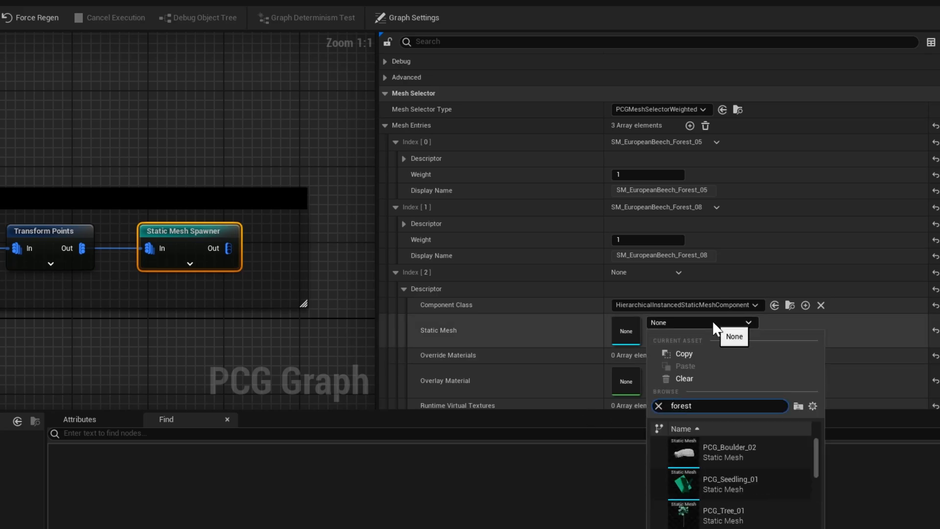
pyautogui.write(' 02')
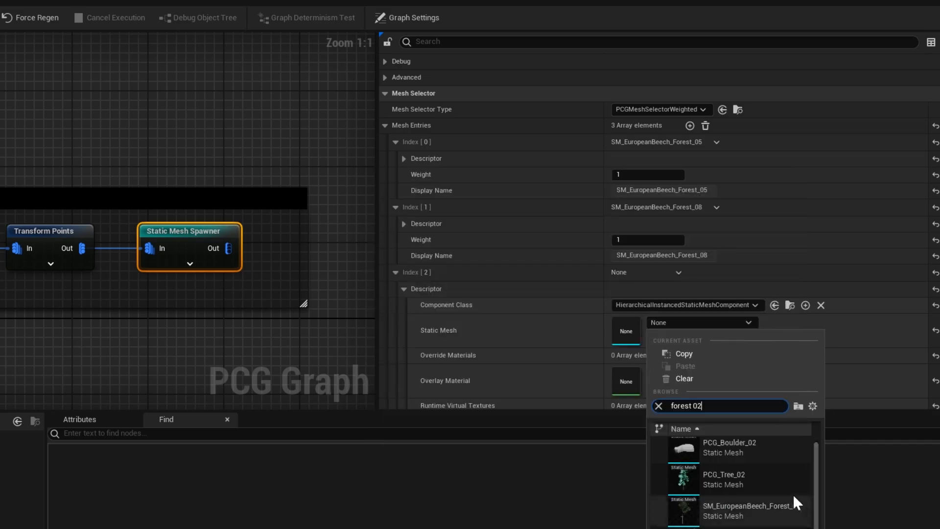
pyautogui.click(672, 511)
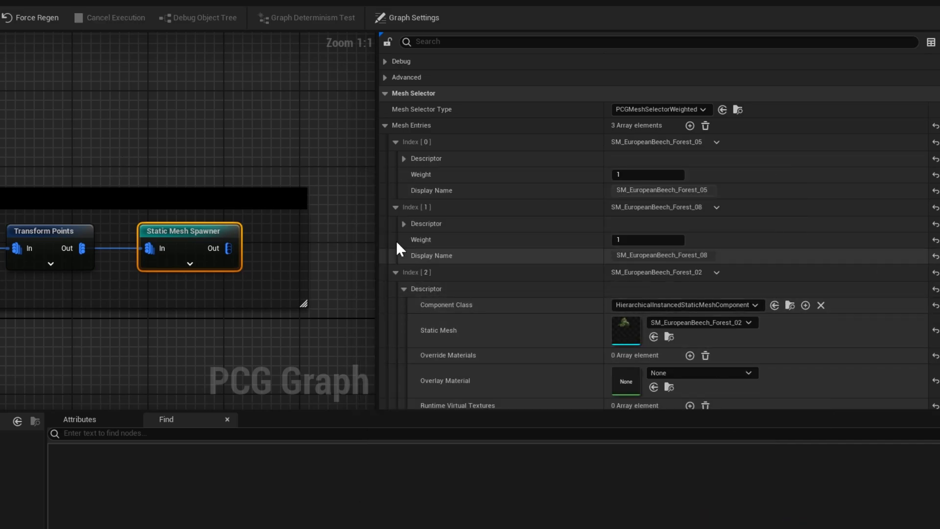
# Step: Collapse all three mesh entries of the Static Mesh Spawner
pyautogui.click(396, 272)
pyautogui.click(395, 207)
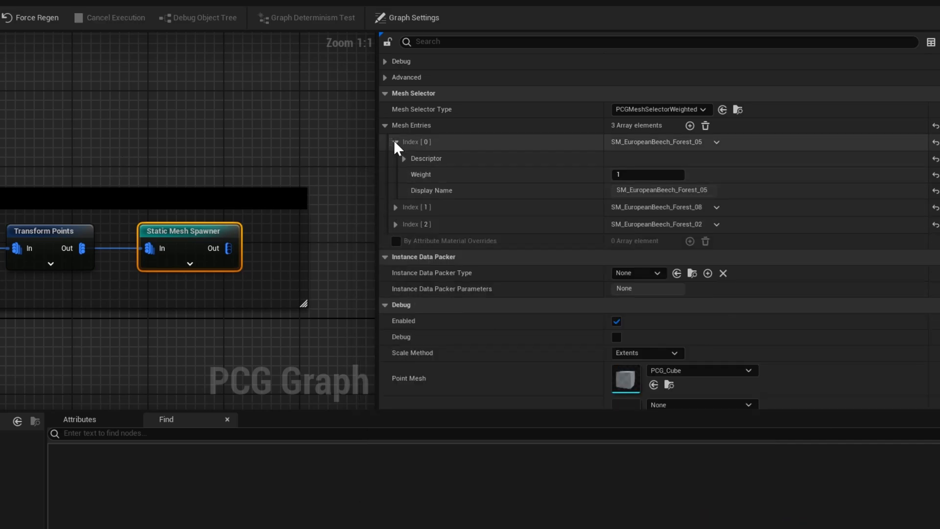
pyautogui.click(396, 142)
pyautogui.scroll(-5, 241, 96)
pyautogui.moveTo(298, 248); pyautogui.dragTo(209, 229, button='right')
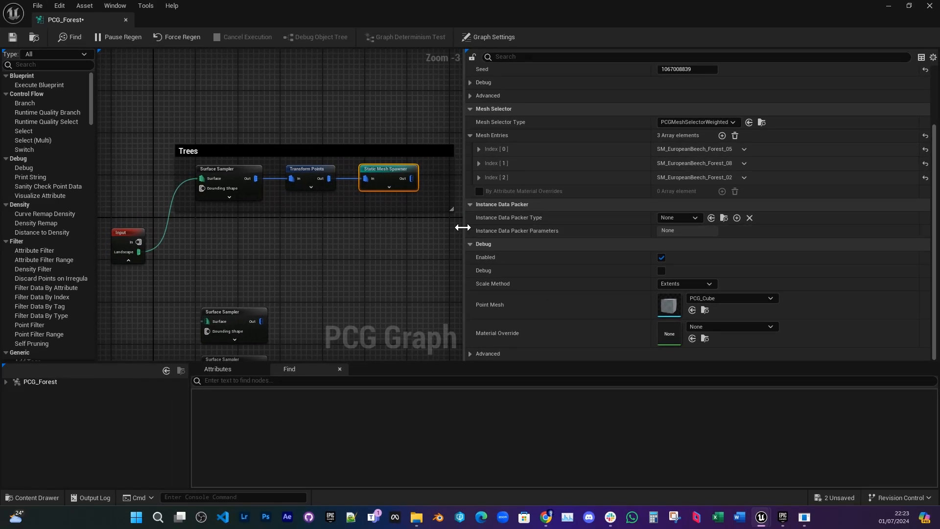
# Step: Widen the graph area beside the node settings and save the PCG_Forest graph
pyautogui.moveTo(463, 228); pyautogui.dragTo(606, 272)
pyautogui.moveTo(332, 241); pyautogui.dragTo(384, 255, button='right')
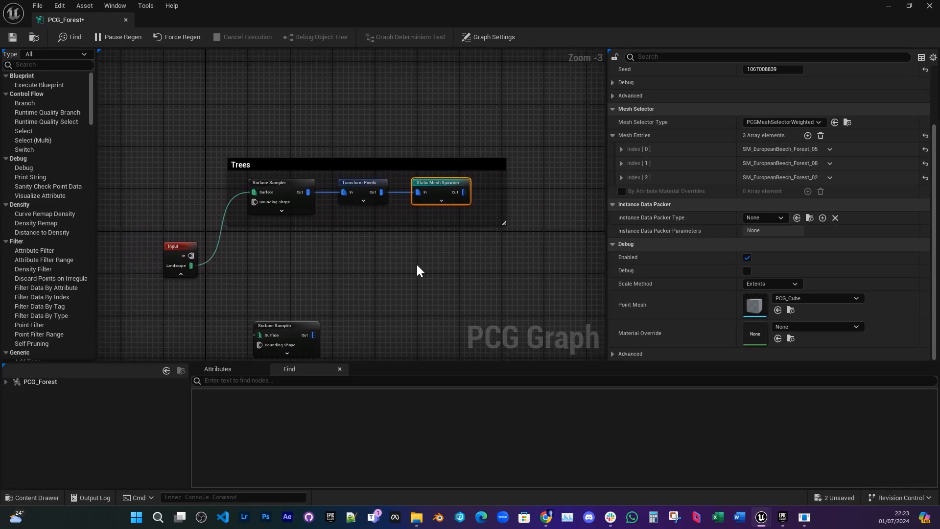
pyautogui.scroll(2, 265, 235)
pyautogui.click(13, 37)
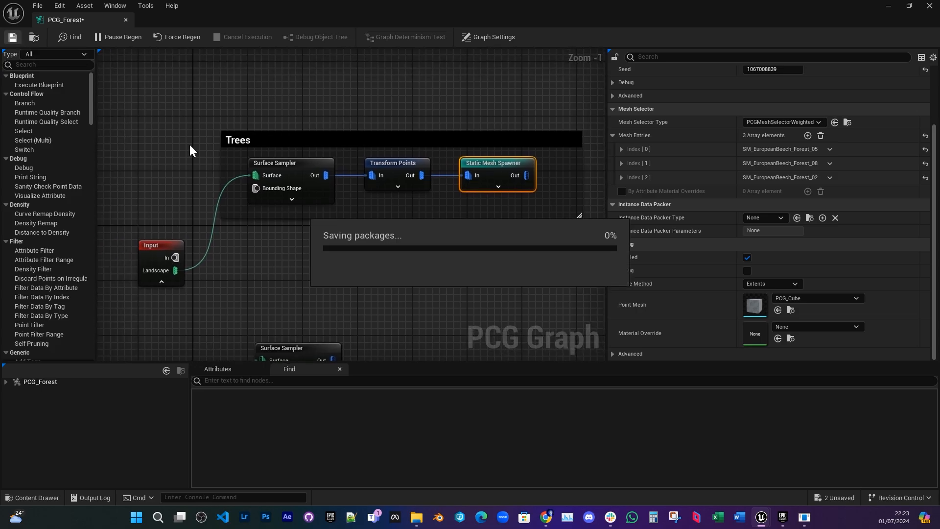
# Step: Restore the PCG_Forest window to a smaller size and place it beside the trees in the level viewport
pyautogui.click(909, 6)
pyautogui.moveTo(401, 115); pyautogui.dragTo(429, 113, button='right')
pyautogui.press('d')
pyautogui.moveTo(429, 113)
pyautogui.keyDown('alt'); pyautogui.mouseDown()
pyautogui.moveTo(421, 125)
pyautogui.moveTo(416, 117)
pyautogui.mouseUp(); pyautogui.keyUp('alt')
pyautogui.moveTo(738, 198); pyautogui.dragTo(699, 60)
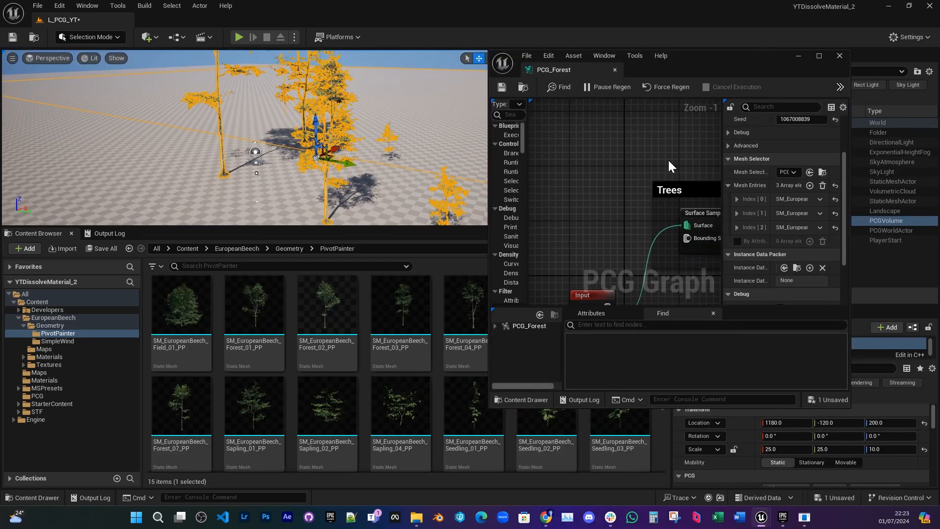
# Step: Select the Transform Points node in the Trees comment and widen the window and settings area to show its full values
pyautogui.moveTo(668, 158); pyautogui.dragTo(534, 128, button='right')
pyautogui.click(588, 183)
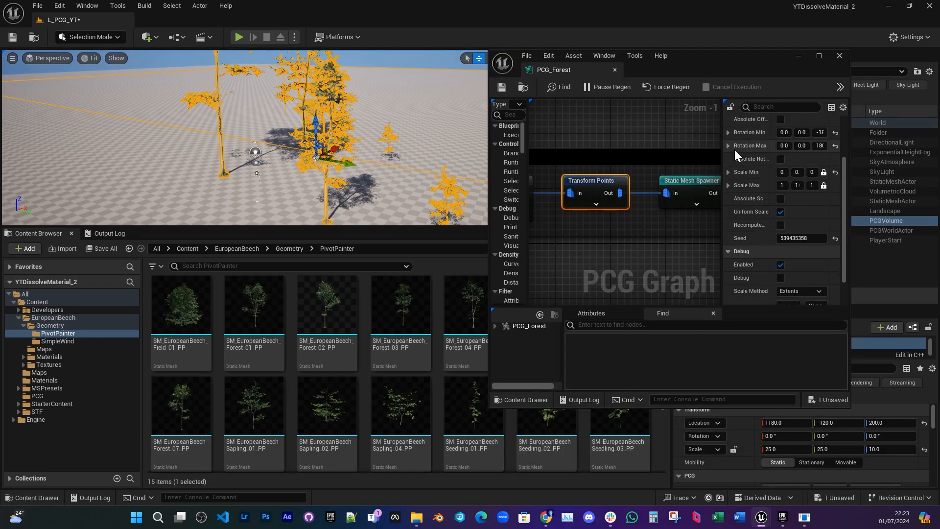
pyautogui.moveTo(724, 149); pyautogui.dragTo(606, 149)
pyautogui.moveTo(559, 147); pyautogui.dragTo(558, 138, button='right')
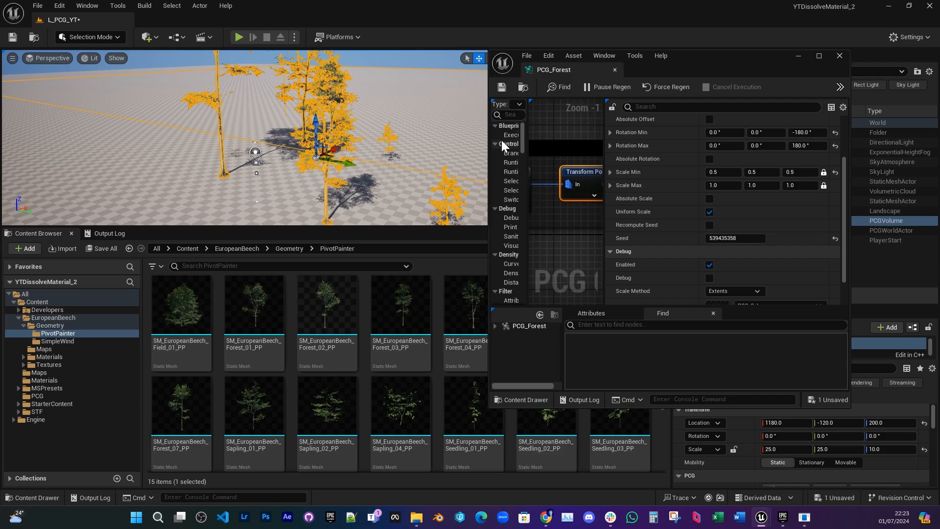
pyautogui.moveTo(487, 139); pyautogui.dragTo(366, 140)
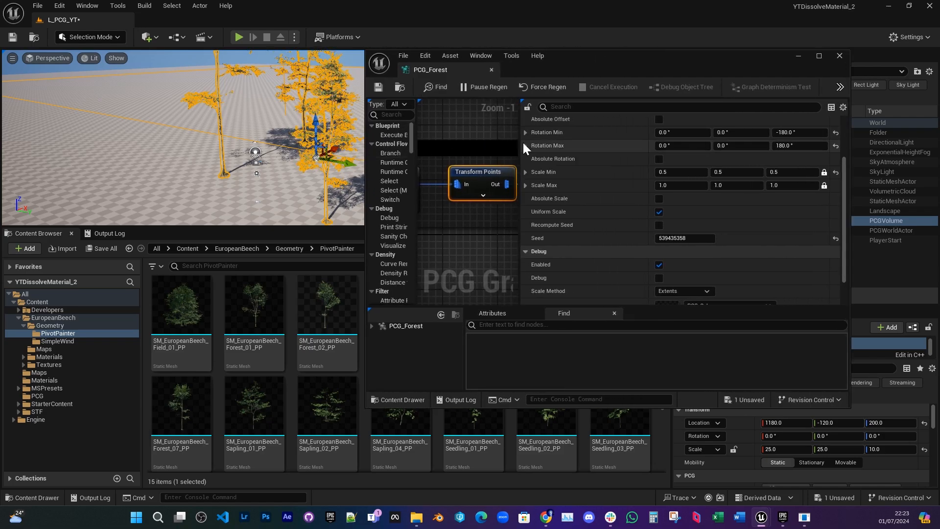
pyautogui.scroll(3, 703, 199)
pyautogui.moveTo(468, 109); pyautogui.dragTo(456, 125, button='right')
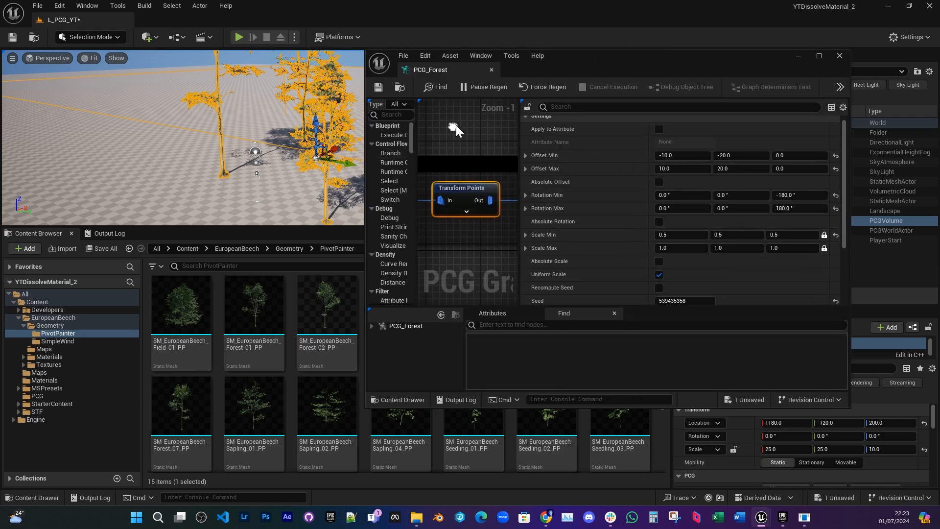
pyautogui.moveTo(520, 159); pyautogui.dragTo(543, 161)
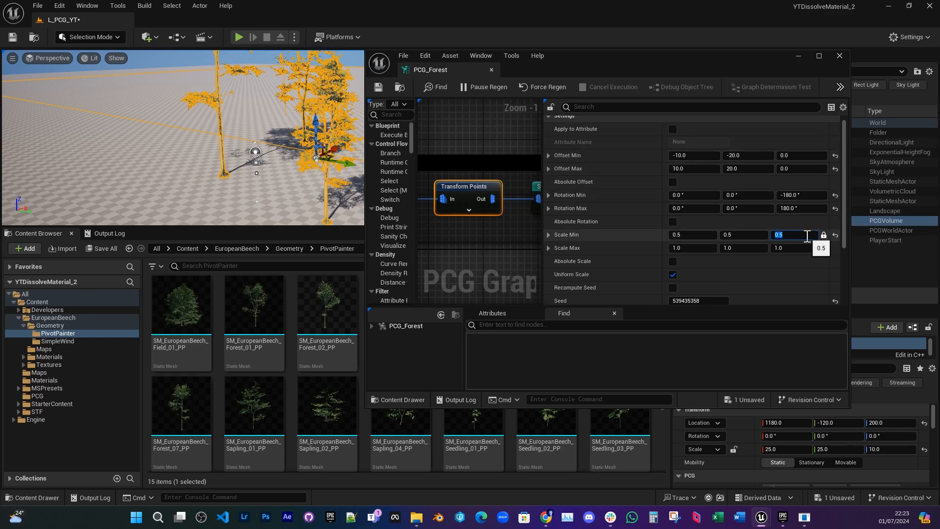
# Step: Set the Transform Points node's Scale Min to 1 on all axes and view the spawned trees
pyautogui.write('1')
pyautogui.press('Return')
pyautogui.scroll(-2, 392, 210)
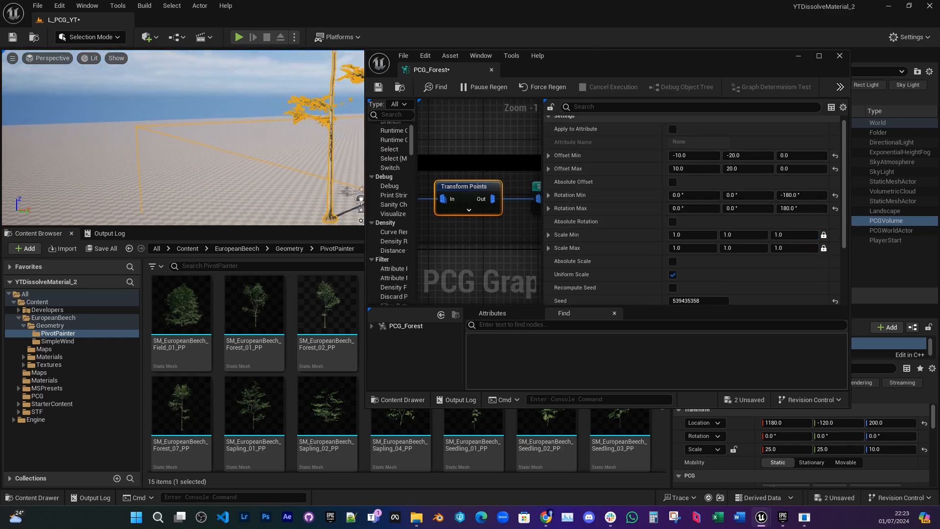
pyautogui.moveTo(183, 137); pyautogui.dragTo(275, 131, button='right')
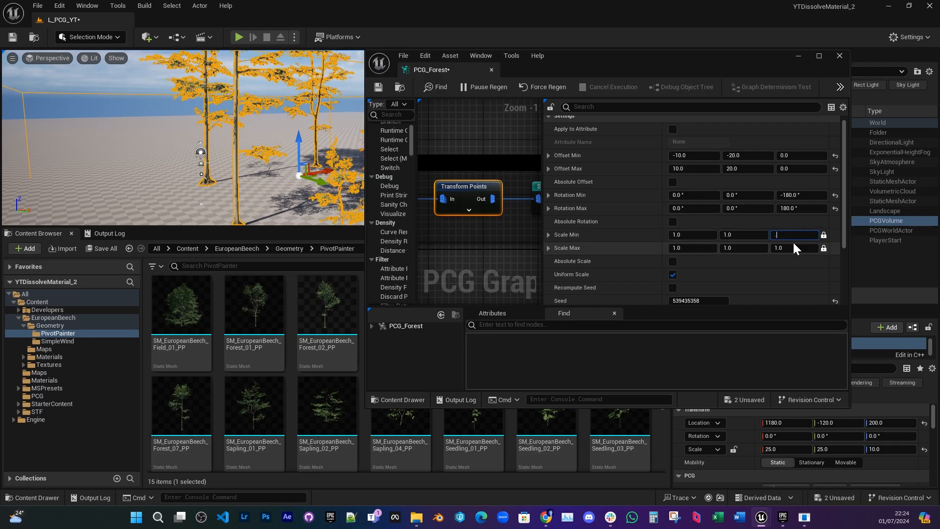
# Step: Set the Transform Points node's Scale Min to 0.8 on all axes and save the graph
pyautogui.press('Return')
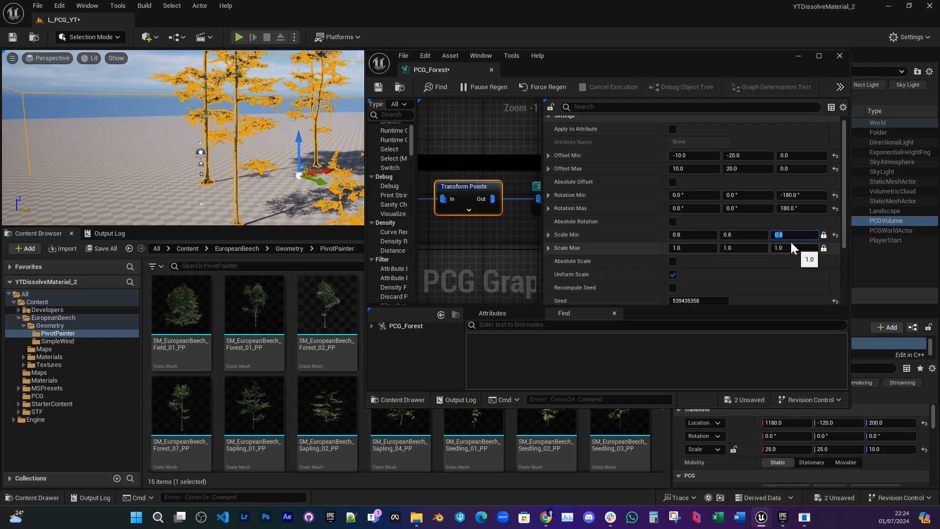
pyautogui.scroll(1, 804, 223)
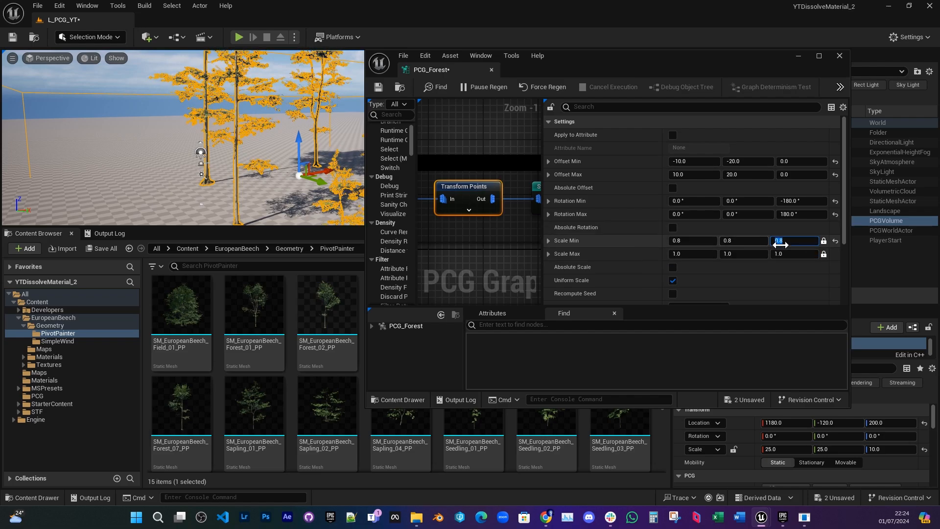
pyautogui.click(380, 87)
pyautogui.scroll(-2, 495, 141)
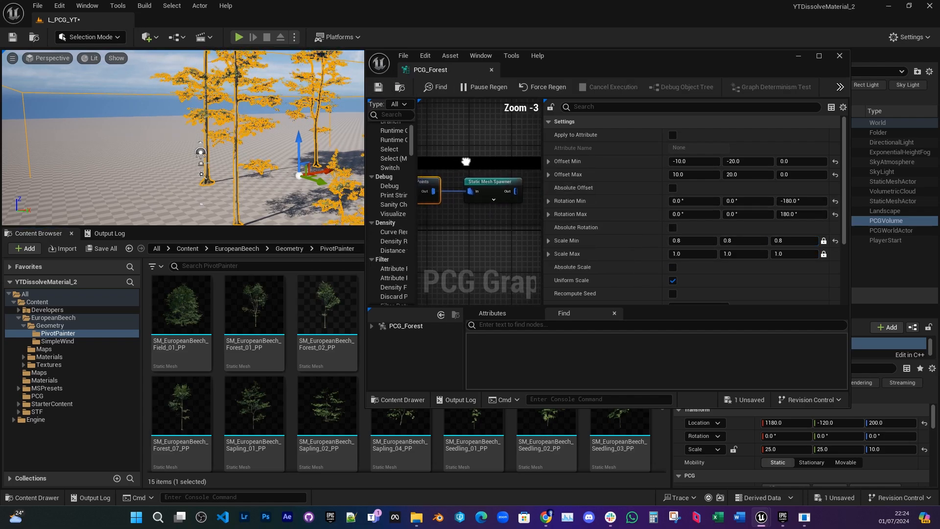
# Step: Move the PCG_Forest window clear of the level viewport
pyautogui.moveTo(670, 63); pyautogui.dragTo(833, 185)
pyautogui.moveTo(518, 130); pyautogui.dragTo(518, 147, button='right')
pyautogui.click(518, 130)
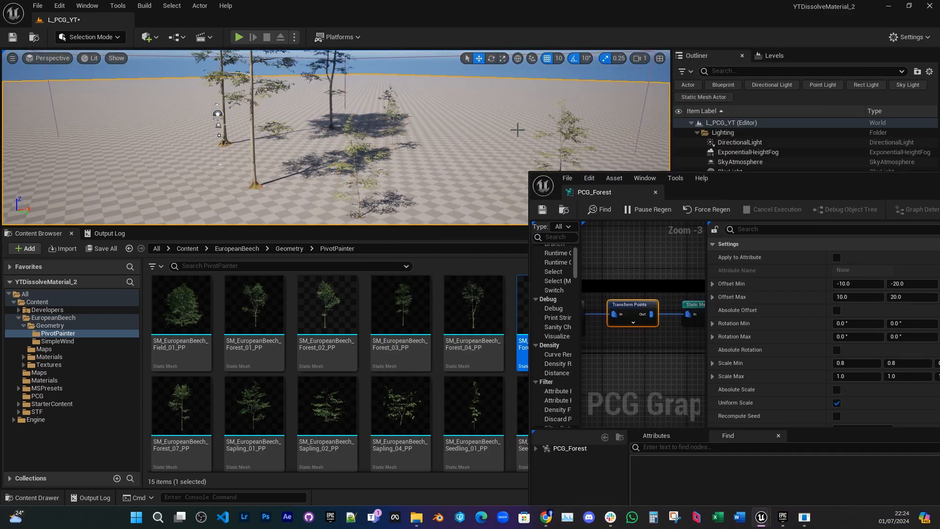
# Step: Select the PCG volume in the level and scale it up to cover a larger area of the landscape
pyautogui.scroll(-4, 441, 152)
pyautogui.click(416, 87)
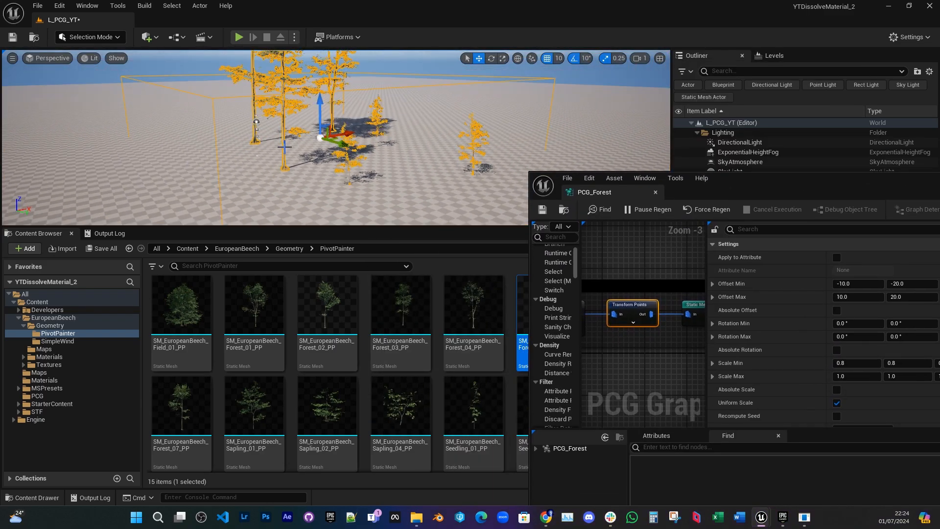
pyautogui.press('r')
pyautogui.moveTo(336, 137); pyautogui.dragTo(412, 176)
# Step: Inspect the trees spawned across the enlarged PCG volume from several angles with the volume deselected
pyautogui.moveTo(412, 175); pyautogui.dragTo(279, 190, button='right')
pyautogui.keyDown('alt'); pyautogui.moveTo(279, 190); pyautogui.dragTo(157, 190); pyautogui.keyUp('alt')
pyautogui.keyDown('alt'); pyautogui.moveTo(422, 143); pyautogui.dragTo(394, 138); pyautogui.keyUp('alt')
pyautogui.keyDown('alt'); pyautogui.moveTo(281, 137); pyautogui.dragTo(439, 116); pyautogui.keyUp('alt')
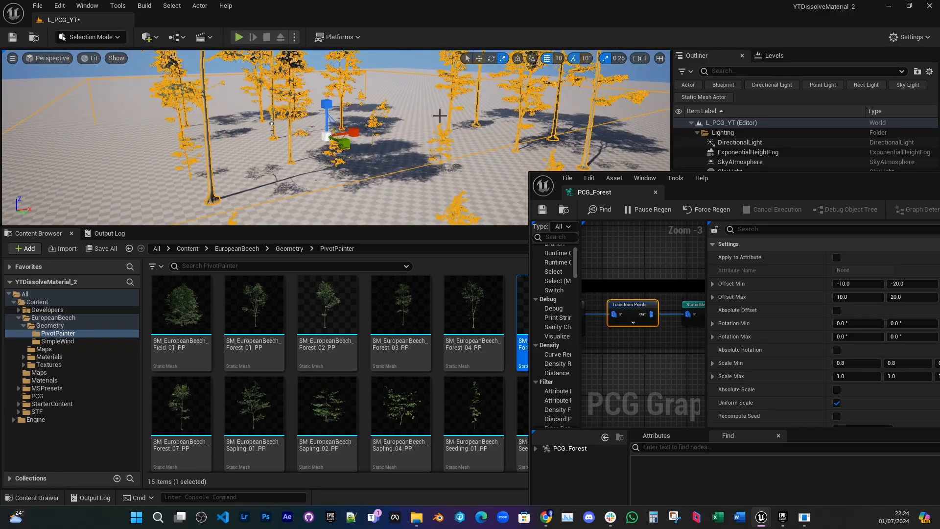
pyautogui.click(428, 69)
pyautogui.moveTo(415, 86); pyautogui.dragTo(387, 111, button='right')
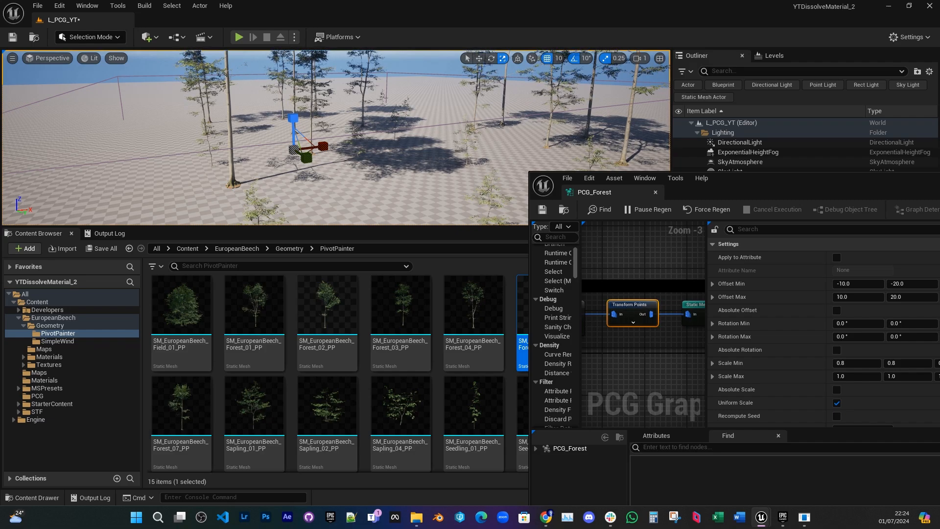
# Step: Maximise the PCG_Forest window and widen the graph area to show the Input and Surface Sampler nodes
pyautogui.moveTo(718, 181); pyautogui.dragTo(525, 2)
pyautogui.moveTo(226, 196); pyautogui.dragTo(311, 153, button='right')
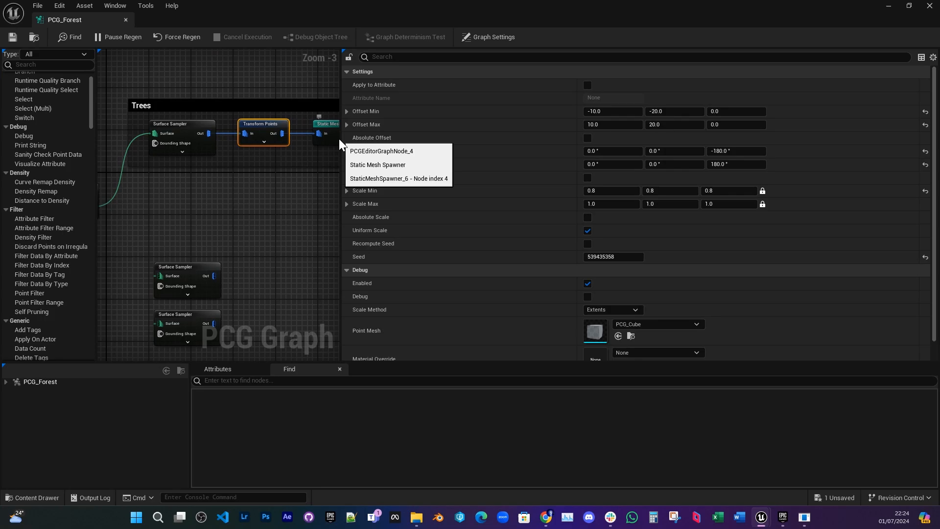
pyautogui.moveTo(342, 147); pyautogui.dragTo(471, 150)
pyautogui.moveTo(185, 178); pyautogui.dragTo(272, 200, button='right')
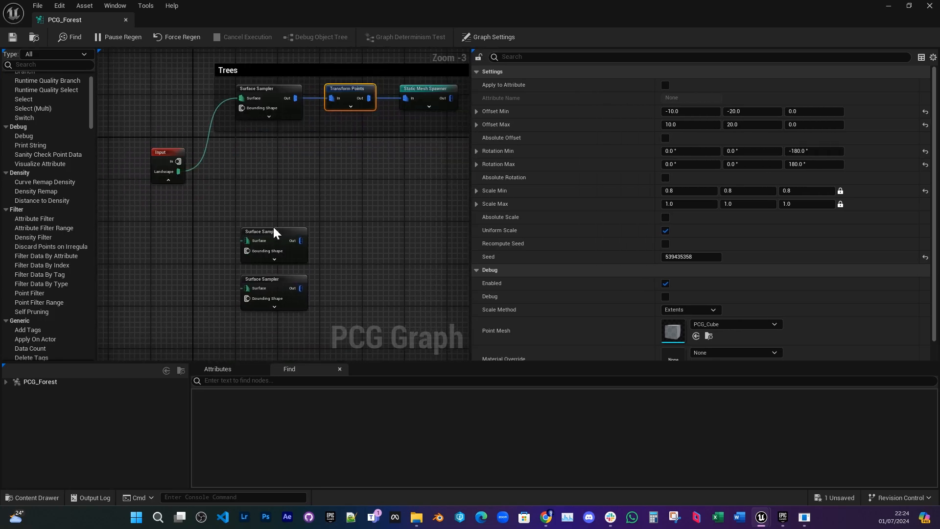
# Step: Place a spare Surface Sampler just below the Trees comment and connect the Input node's Landscape output to its Surface input
pyautogui.moveTo(274, 233); pyautogui.dragTo(265, 157)
pyautogui.scroll(4, 298, 222)
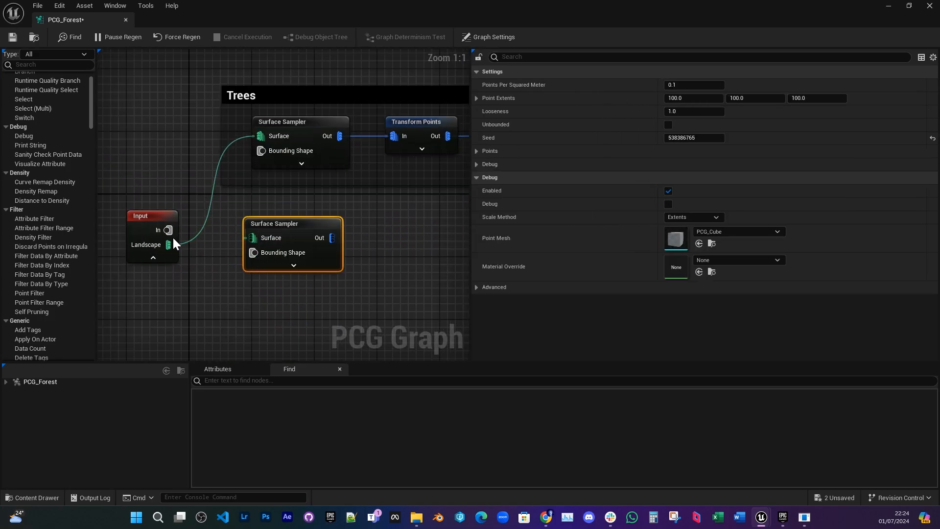
pyautogui.moveTo(271, 238); pyautogui.dragTo(271, 239)
# Step: Copy the Trees group's Transform Points and Static Mesh Spawner nodes and paste them beside the second Surface Sampler
pyautogui.scroll(-3, 334, 228)
pyautogui.moveTo(451, 192); pyautogui.dragTo(342, 194, button='right')
pyautogui.scroll(2, 358, 187)
pyautogui.moveTo(408, 194); pyautogui.dragTo(319, 162)
pyautogui.hotkey('ctrl', 'c')
pyautogui.hotkey('ctrl', 'v')
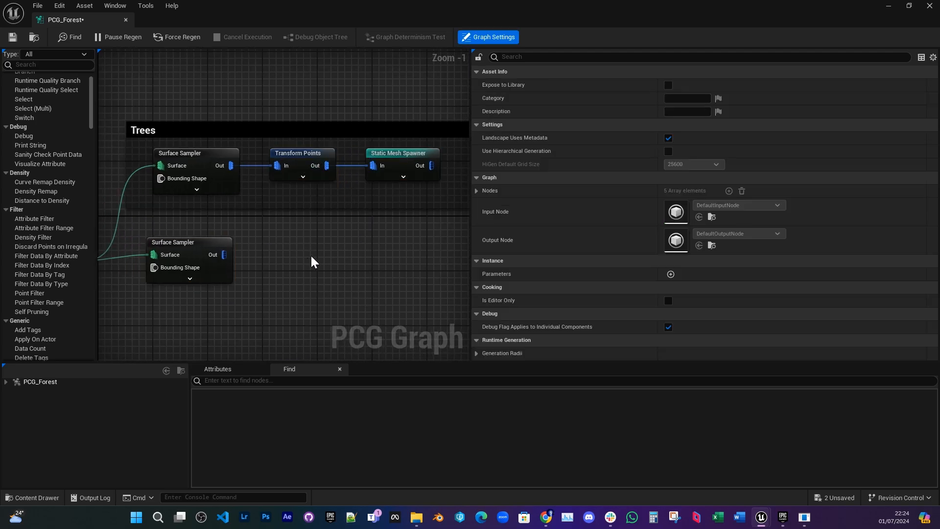
pyautogui.moveTo(303, 258); pyautogui.dragTo(308, 252)
pyautogui.click(321, 289)
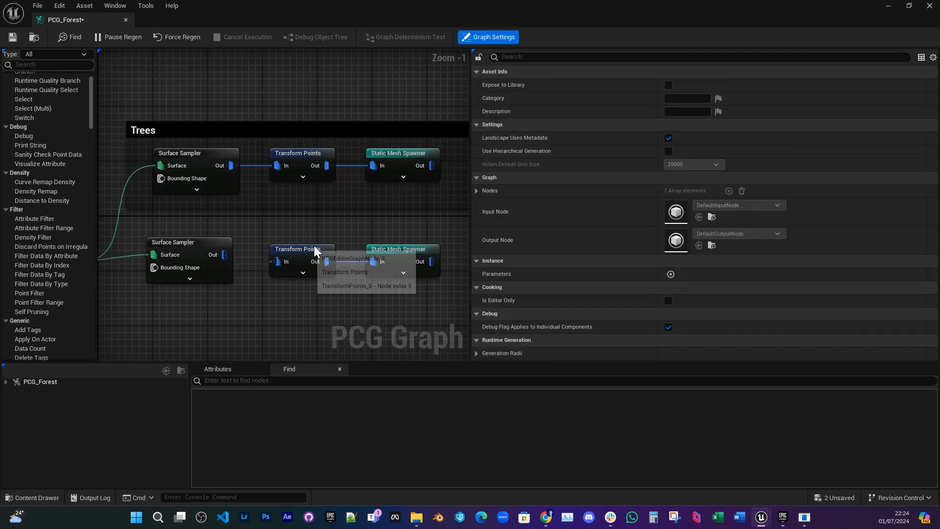
# Step: Reset the pasted Transform Points node's Scale Min, then set its Scale Min back to 0.8 with Scale Max at 1.0
pyautogui.click(315, 249)
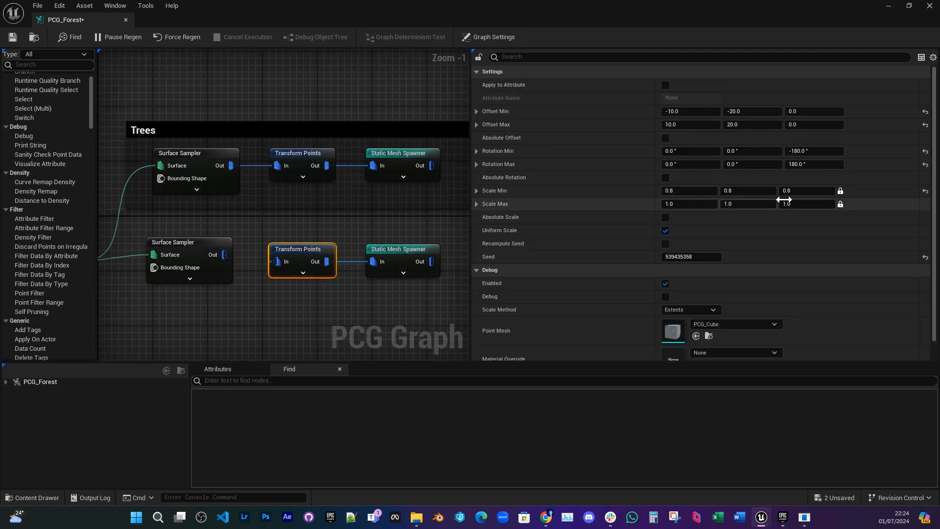
pyautogui.click(925, 192)
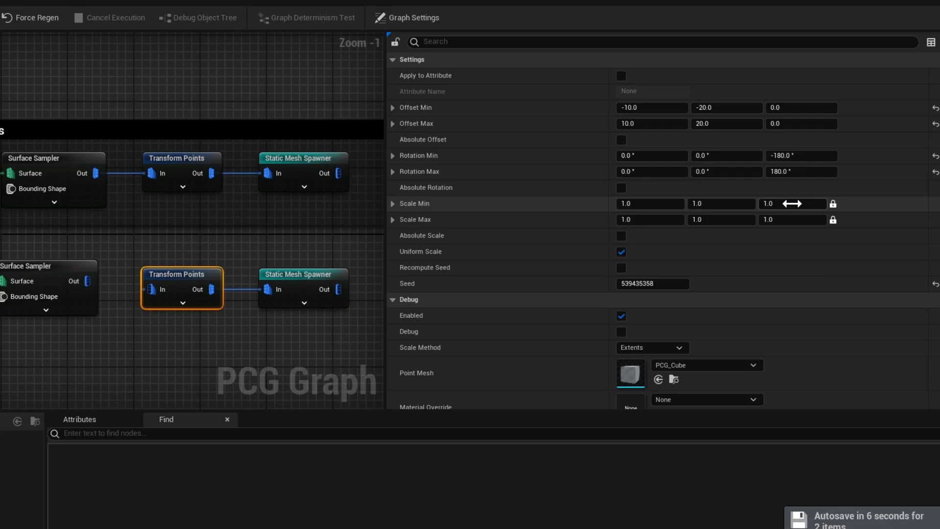
pyautogui.click(799, 219)
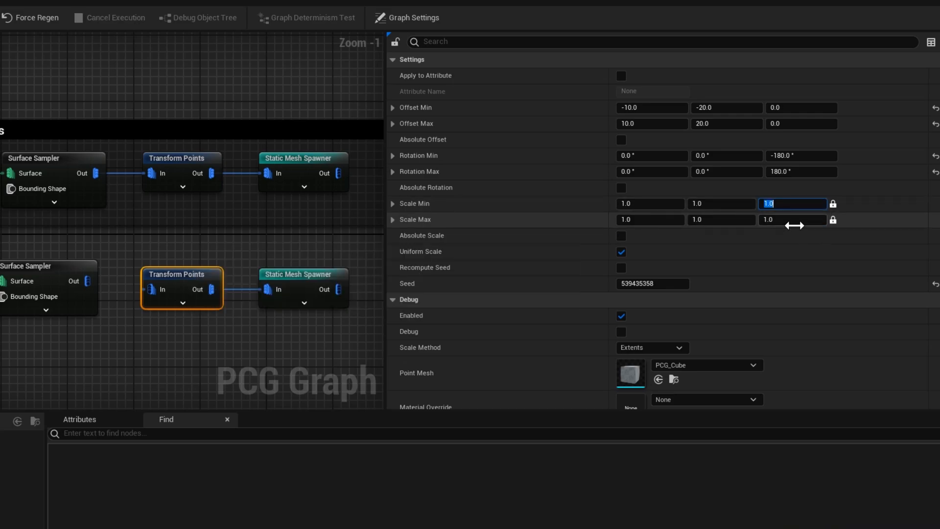
pyautogui.click(783, 218)
pyautogui.write('1')
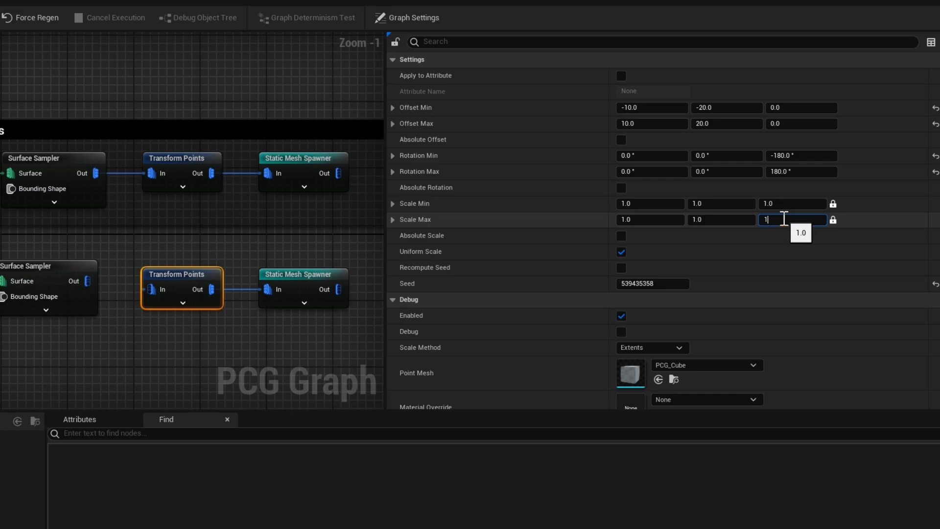
pyautogui.click(790, 204)
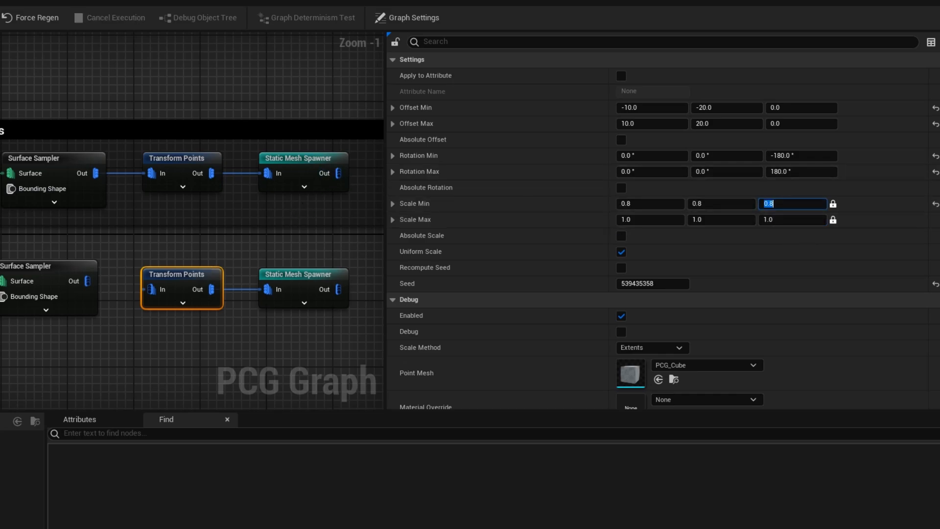
# Step: Connect the second Surface Sampler's Out to the pasted Transform Points' In and line up the nodes of this lower chain
pyautogui.moveTo(126, 200); pyautogui.dragTo(179, 156, button='right')
pyautogui.scroll(1, 179, 156)
pyautogui.moveTo(131, 248); pyautogui.dragTo(208, 258)
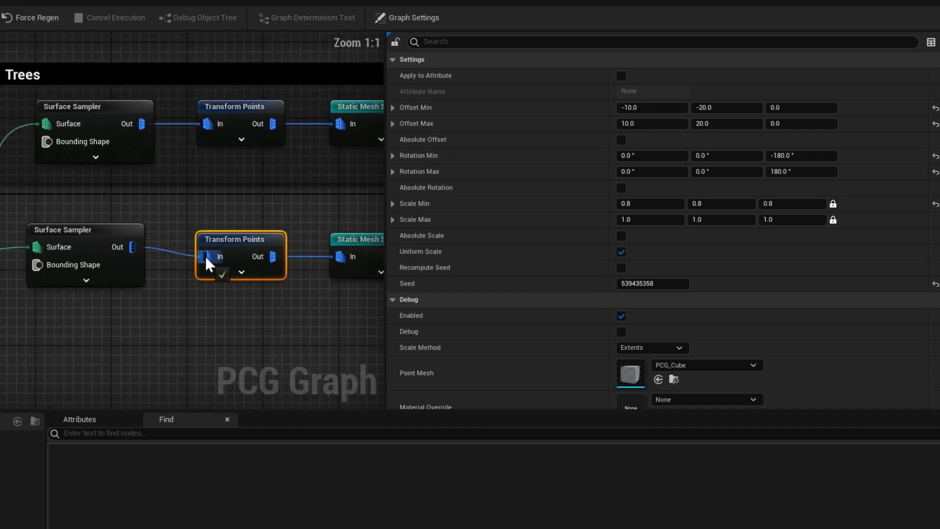
pyautogui.moveTo(107, 233); pyautogui.dragTo(117, 233)
pyautogui.moveTo(276, 227); pyautogui.dragTo(233, 235, button='right')
pyautogui.scroll(-1, 105, 195)
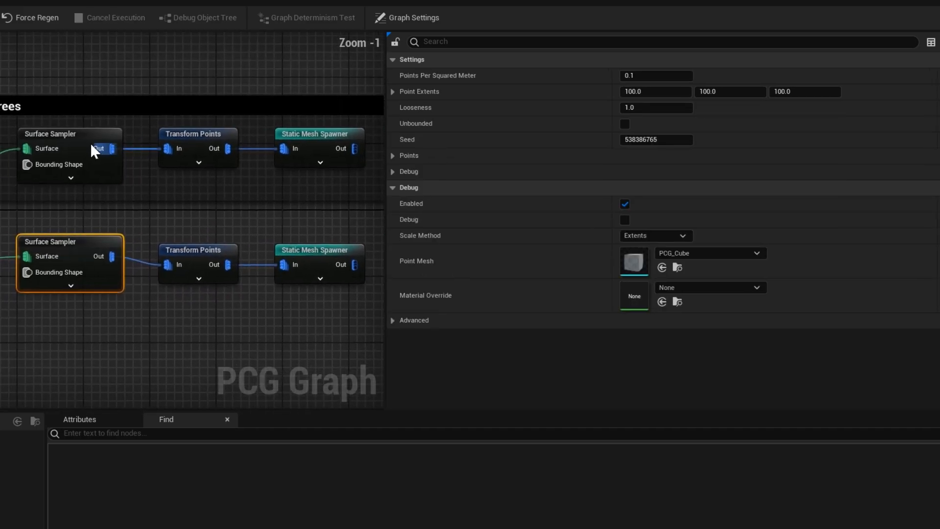
pyautogui.moveTo(407, 281); pyautogui.dragTo(325, 224)
pyautogui.moveTo(374, 215); pyautogui.dragTo(324, 213, button='right')
# Step: Save the PCG_Forest graph and briefly move its window aside to check the level before maximising it again
pyautogui.click(15, 35)
pyautogui.moveTo(462, 2); pyautogui.dragTo(683, 231)
pyautogui.moveTo(415, 98); pyautogui.dragTo(438, 89, button='right')
pyautogui.scroll(-1, 433, 91)
pyautogui.moveTo(674, 239); pyautogui.dragTo(514, 6)
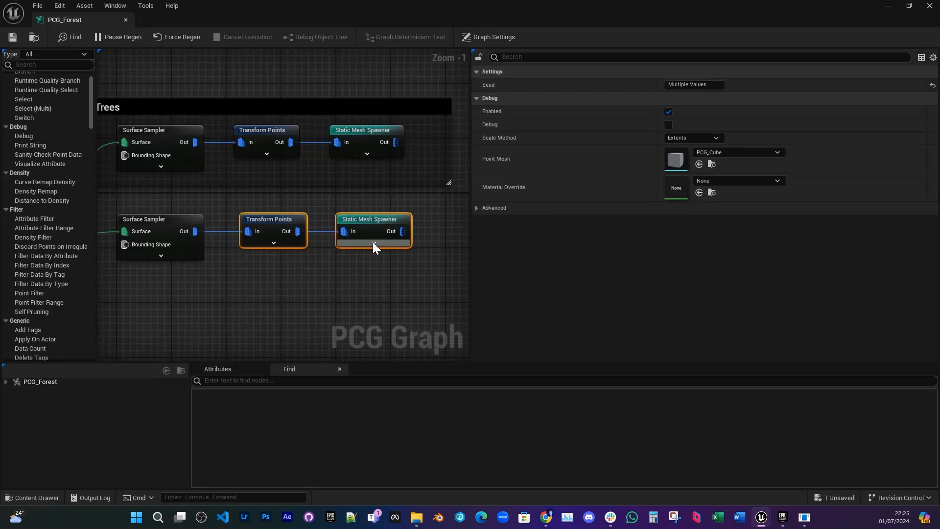
# Step: Clear all mesh entries of the lower Static Mesh Spawner and add one new, empty entry
pyautogui.moveTo(373, 242); pyautogui.dragTo(410, 233, button='right')
pyautogui.click(410, 233)
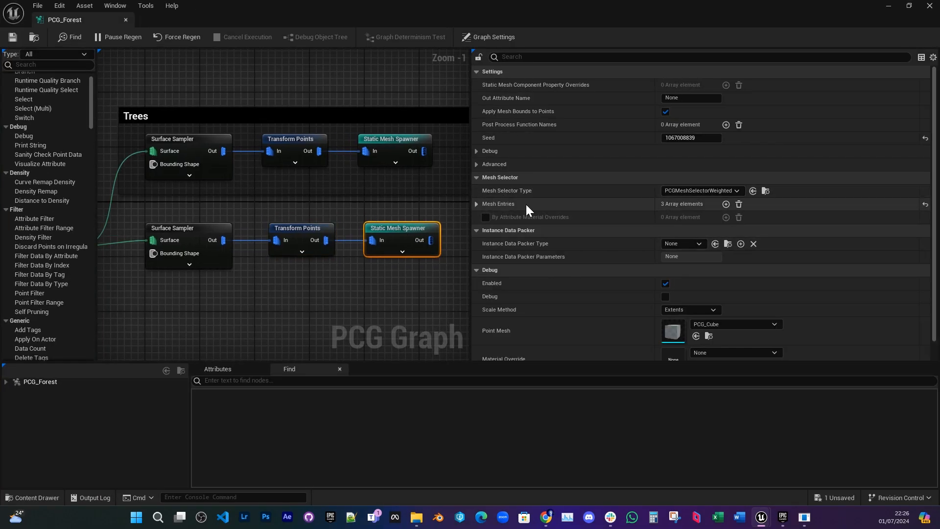
pyautogui.click(739, 204)
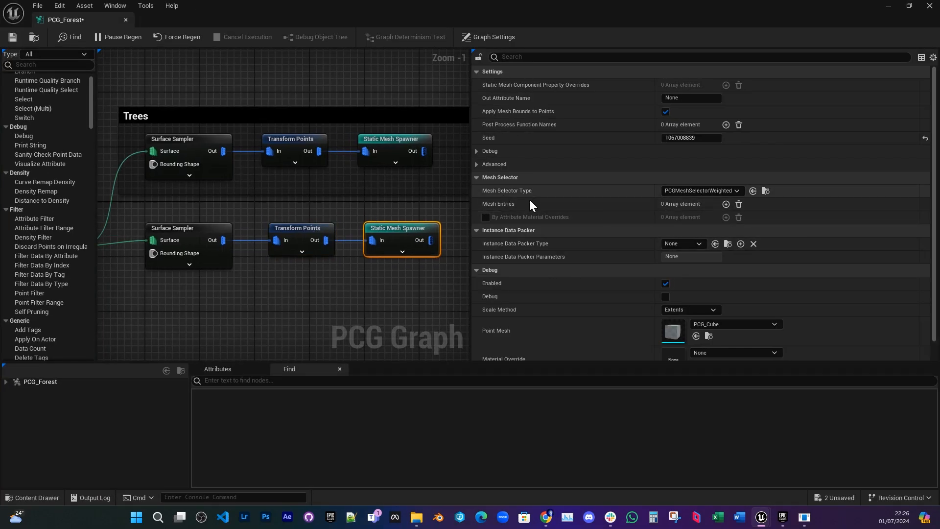
pyautogui.click(725, 204)
pyautogui.click(486, 217)
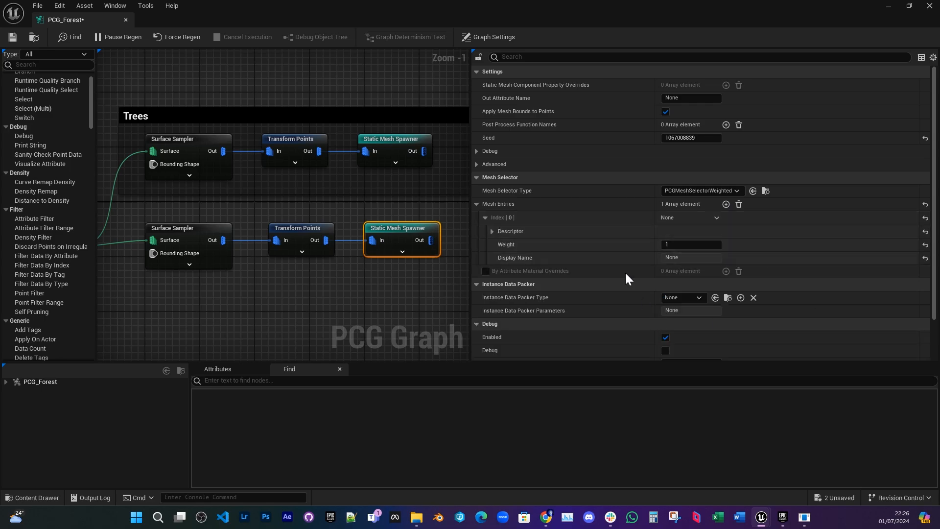
# Step: Assign SM_grass_bush04_lod00 as the static mesh of the lower Static Mesh Spawner's first mesh entry
pyautogui.click(492, 231)
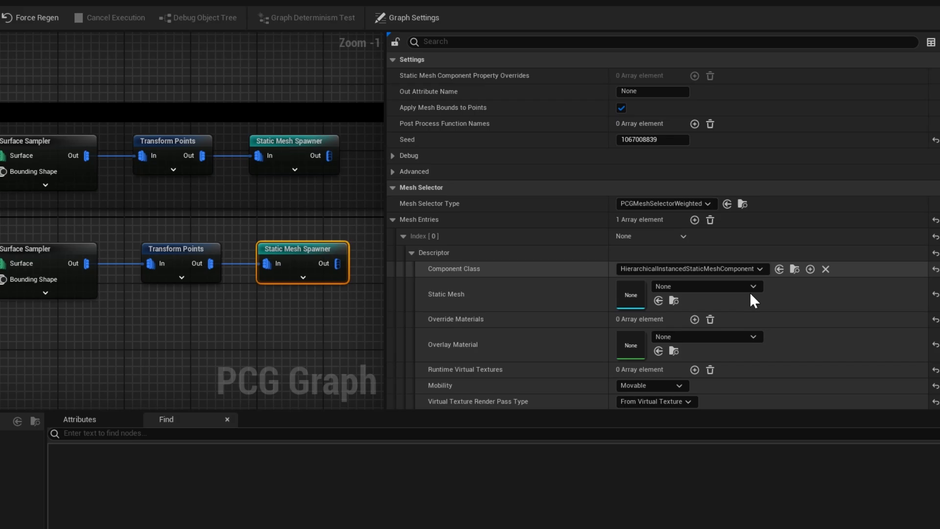
pyautogui.click(709, 287)
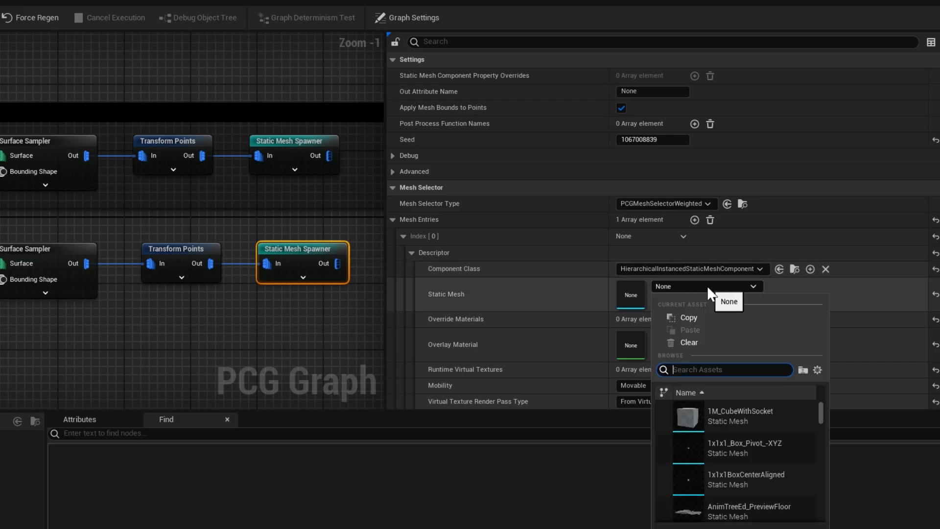
pyautogui.write('lo')
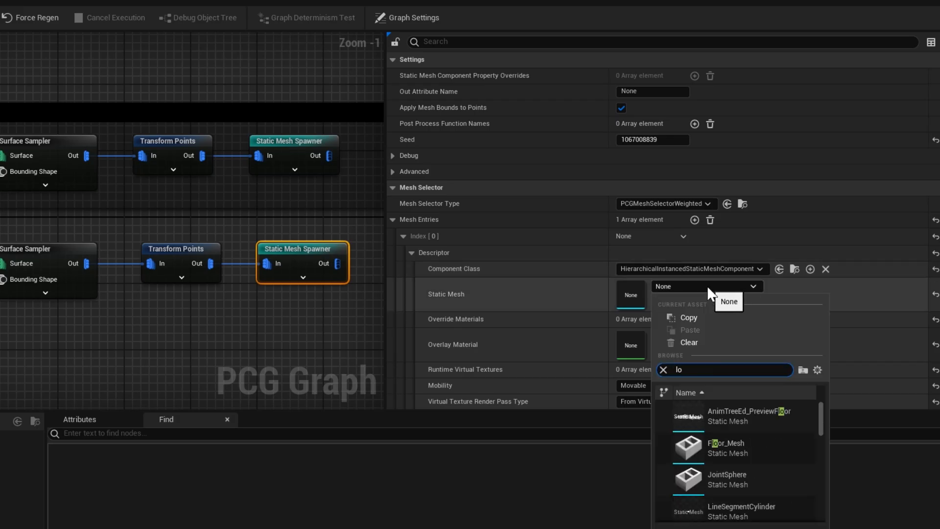
pyautogui.press('BackSpace')
pyautogui.press('BackSpace')
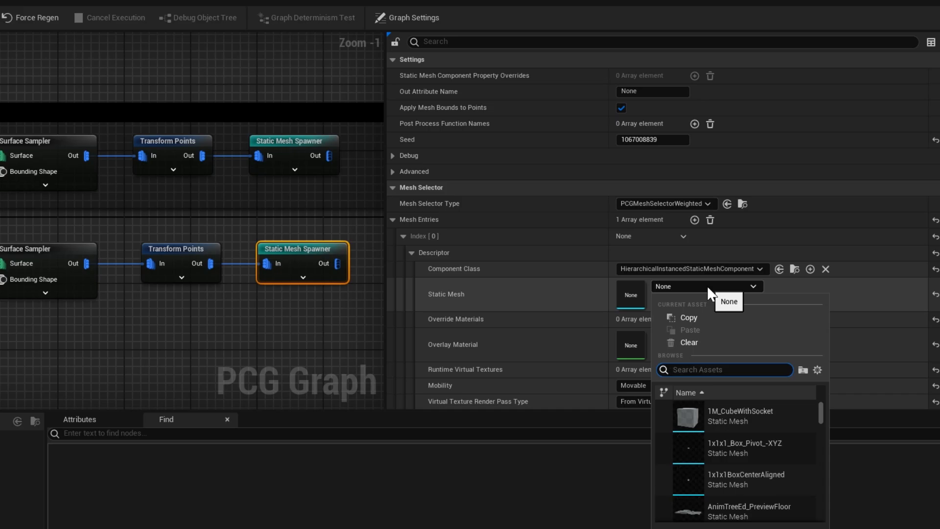
pyautogui.write('SM_Grass')
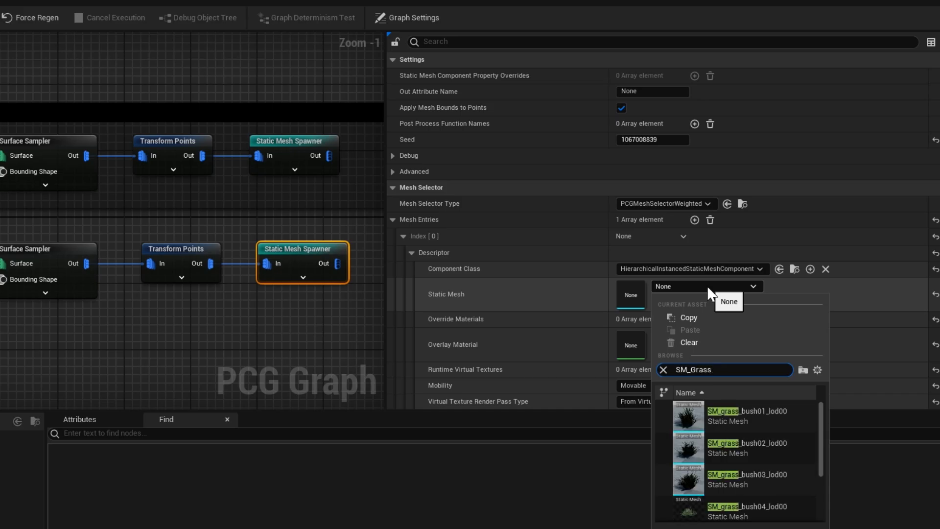
pyautogui.write('_bush04')
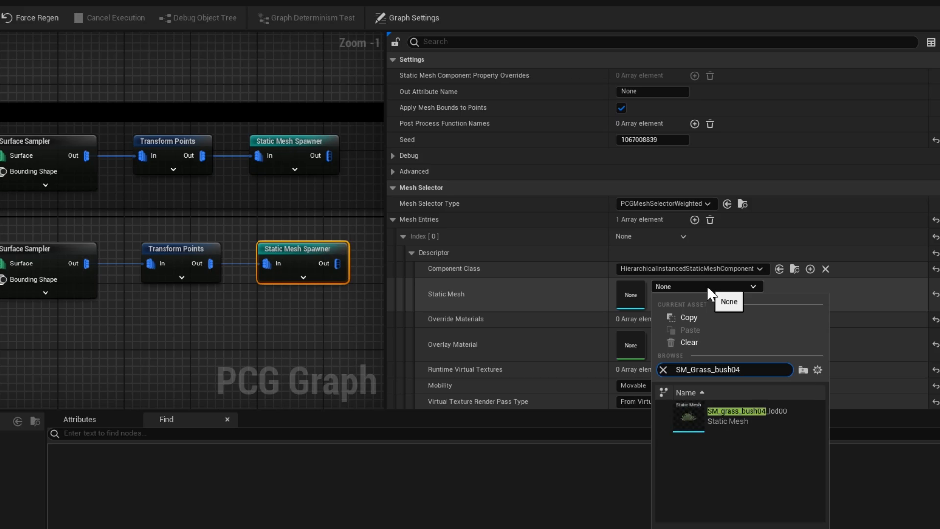
pyautogui.click(730, 417)
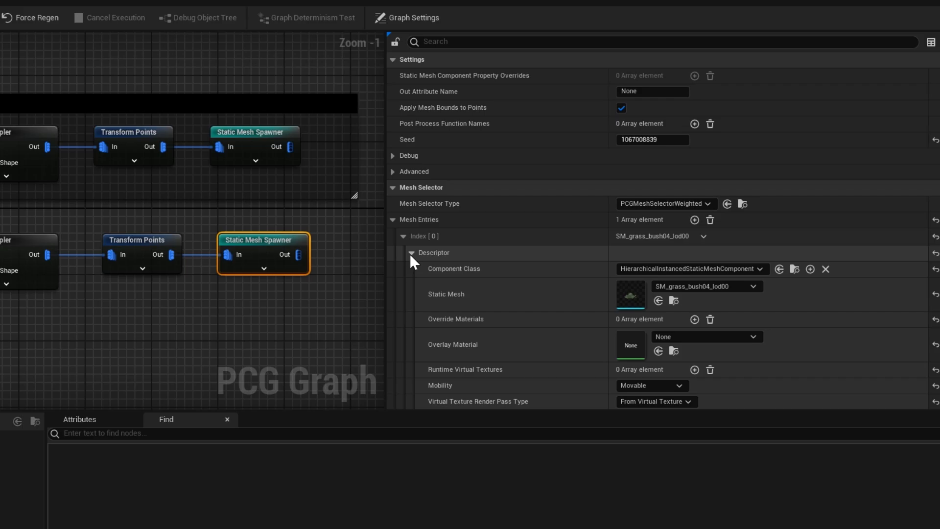
# Step: Add a second mesh entry to the lower Static Mesh Spawner and assign SM_EuropeanBeech_Seedling_04 as its static mesh
pyautogui.click(410, 253)
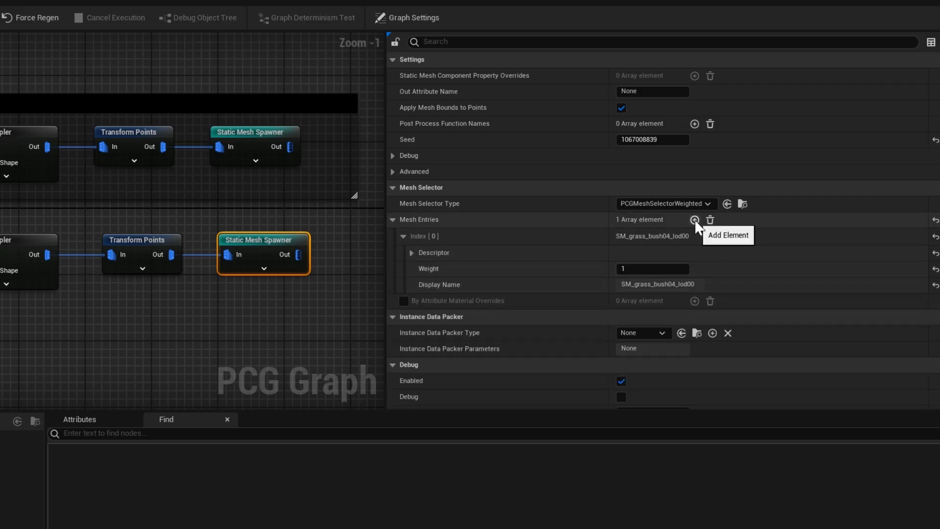
pyautogui.click(694, 220)
pyautogui.click(412, 302)
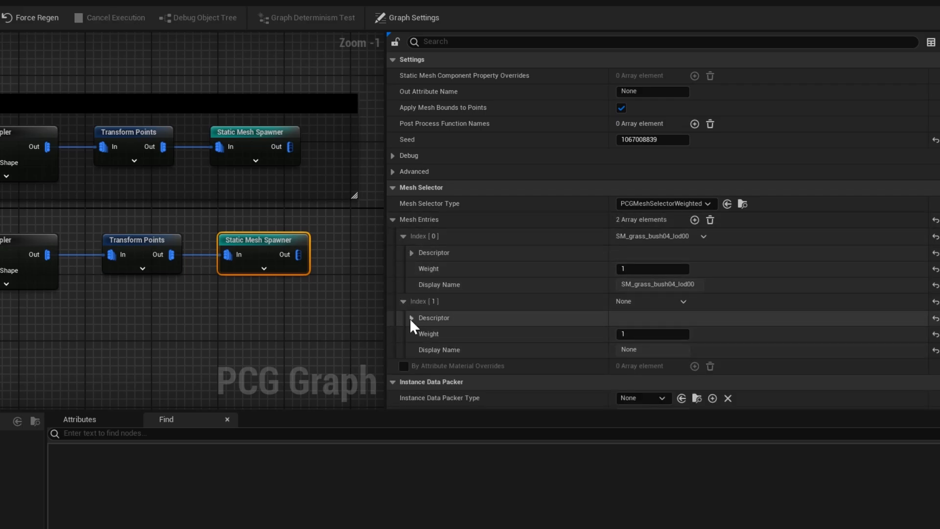
pyautogui.click(410, 318)
pyautogui.click(707, 353)
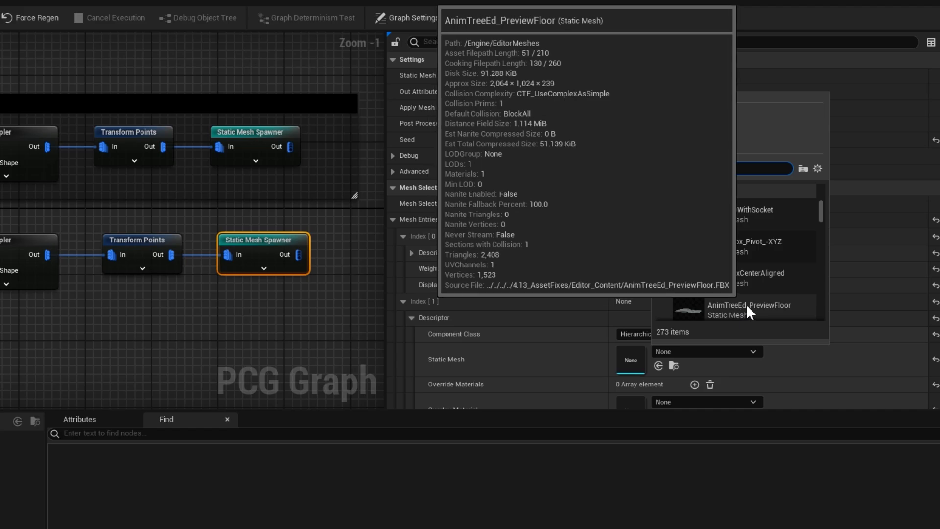
pyautogui.write('seed')
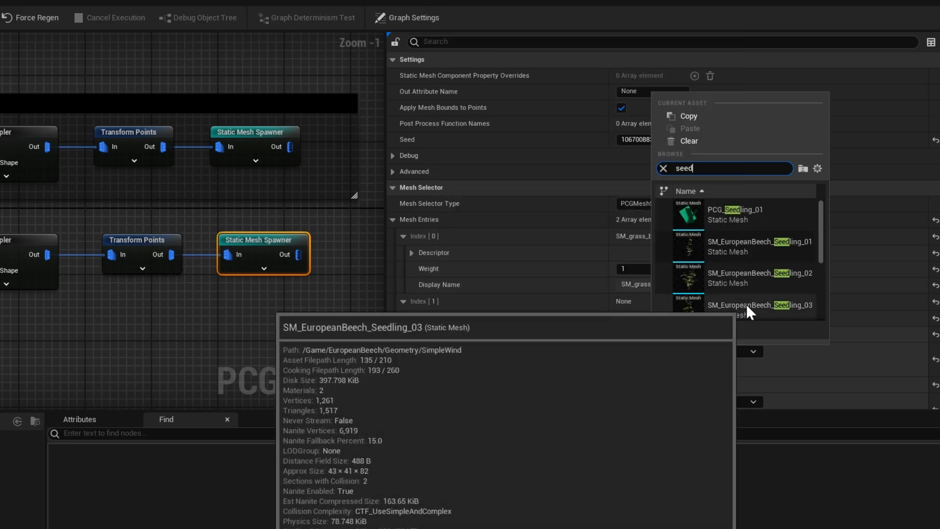
pyautogui.scroll(-1, 772, 258)
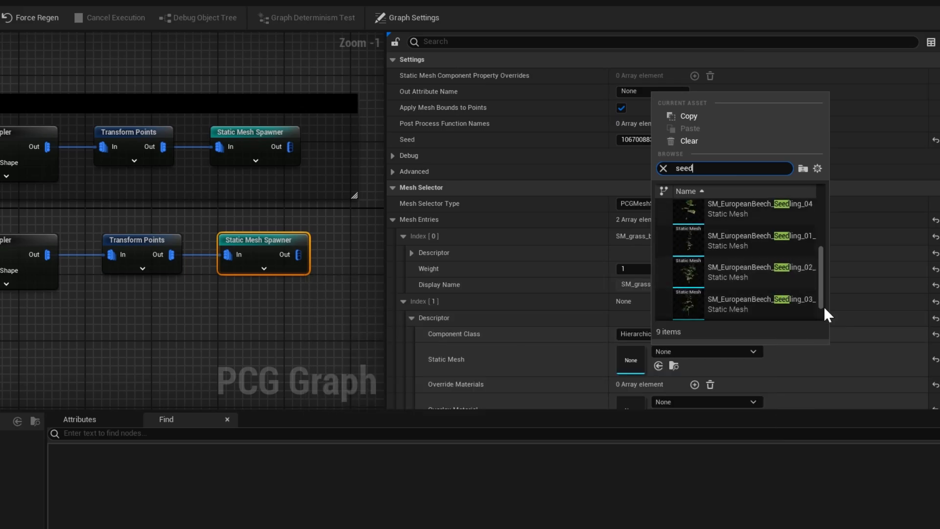
pyautogui.click(799, 268)
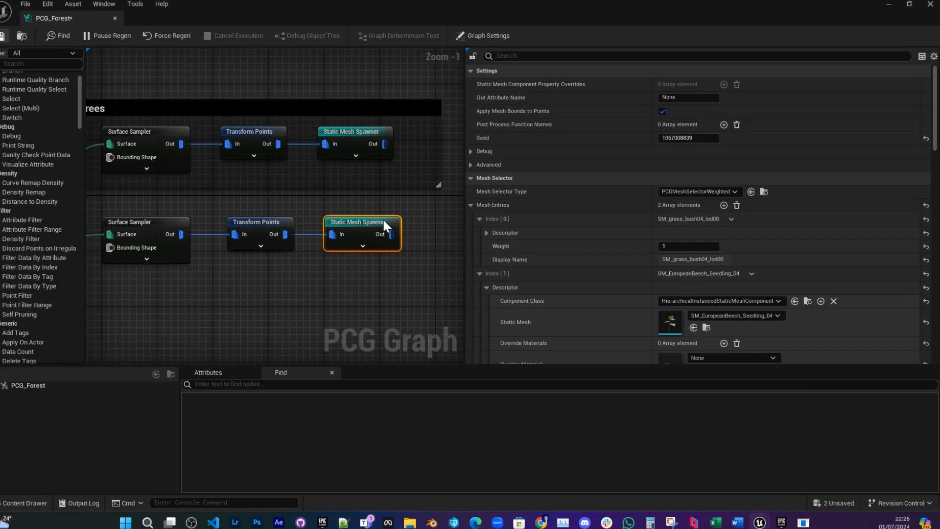
# Step: Move the PCG_Forest window aside and enlarge the level viewport to inspect the spawned grass and seedlings
pyautogui.moveTo(106, 200); pyautogui.dragTo(158, 170, button='right')
pyautogui.moveTo(396, 4); pyautogui.dragTo(660, 164)
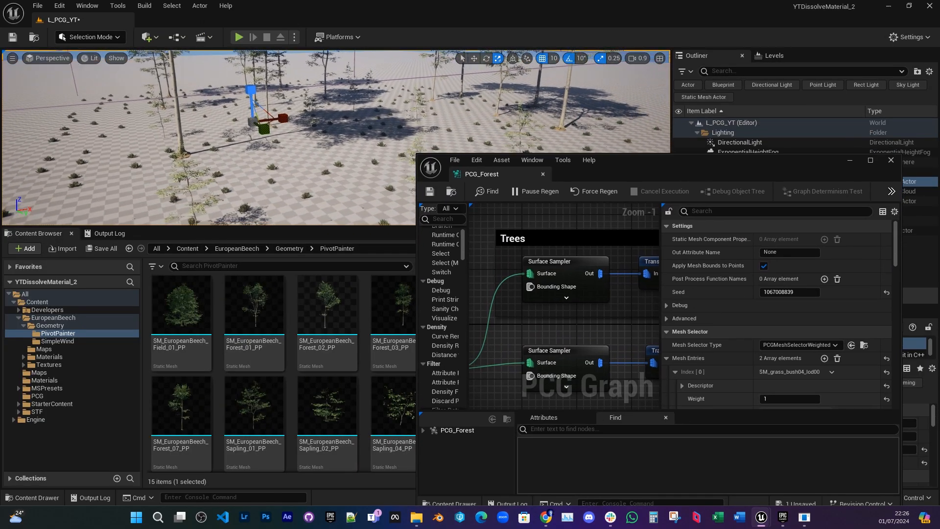
pyautogui.moveTo(294, 147); pyautogui.dragTo(347, 104, button='right')
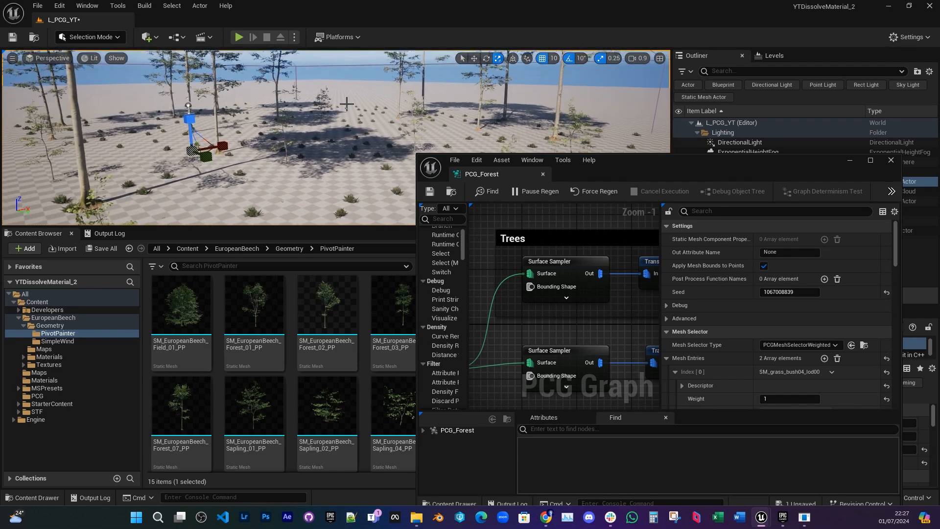
pyautogui.moveTo(702, 170); pyautogui.dragTo(792, 200)
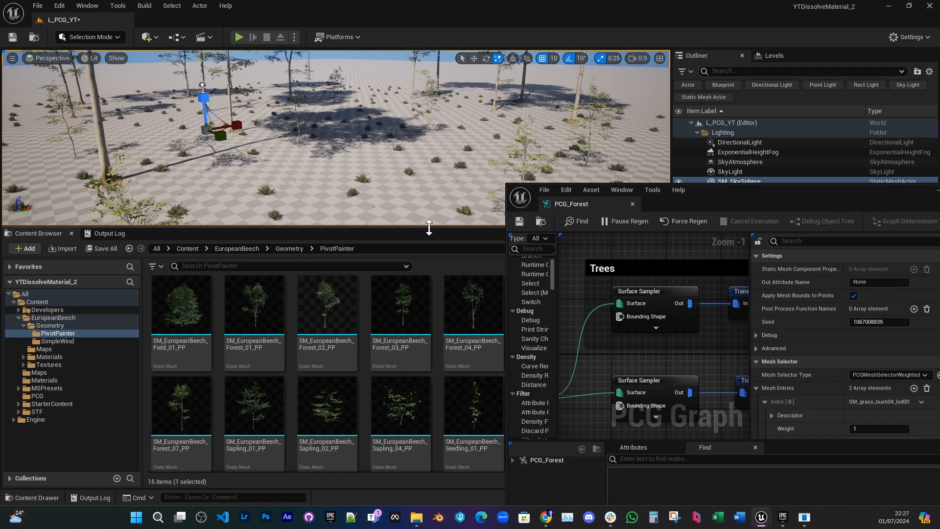
pyautogui.moveTo(431, 227); pyautogui.dragTo(405, 334)
pyautogui.moveTo(429, 238)
pyautogui.mouseDown(button='right')
pyautogui.moveTo(413, 245)
pyautogui.moveTo(429, 237)
pyautogui.mouseUp(button='right')
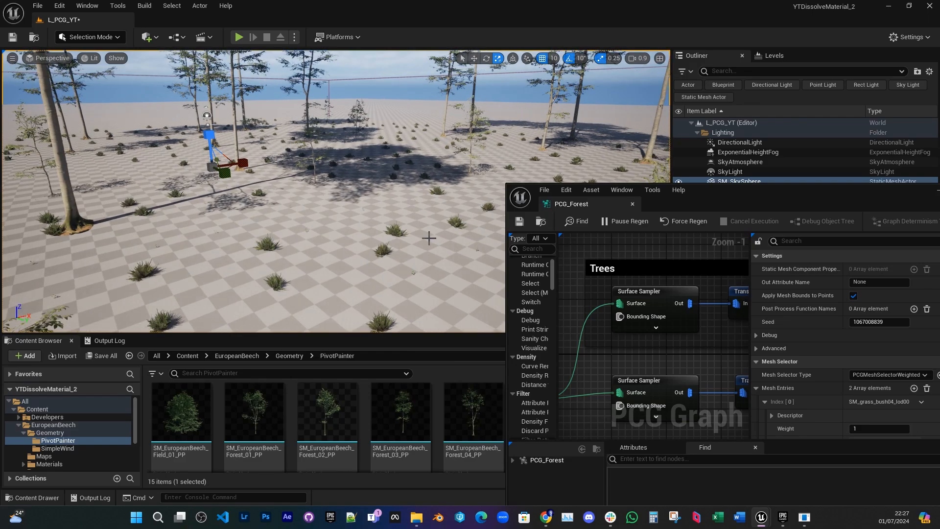
# Step: Set the lower Surface Sampler's Point Extents to 20 on all three axes
pyautogui.doubleClick(801, 202)
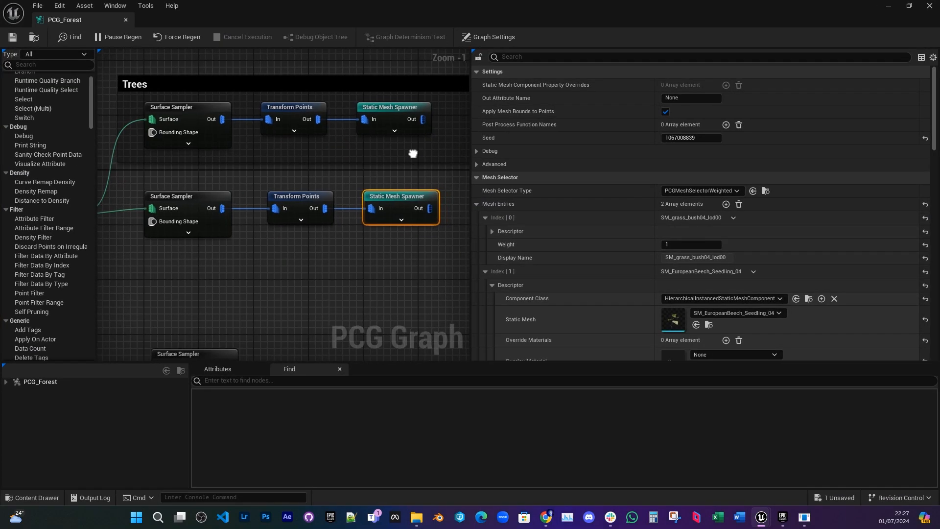
pyautogui.click(263, 209)
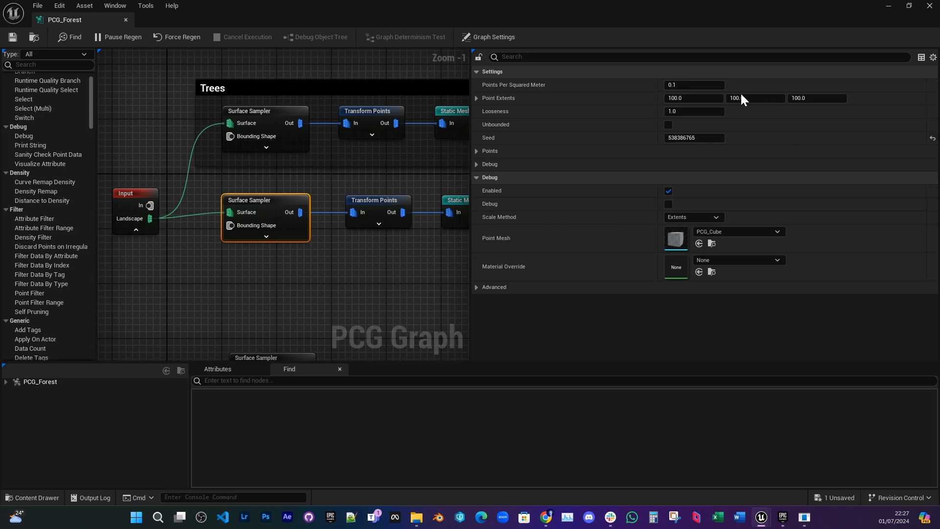
pyautogui.click(684, 98)
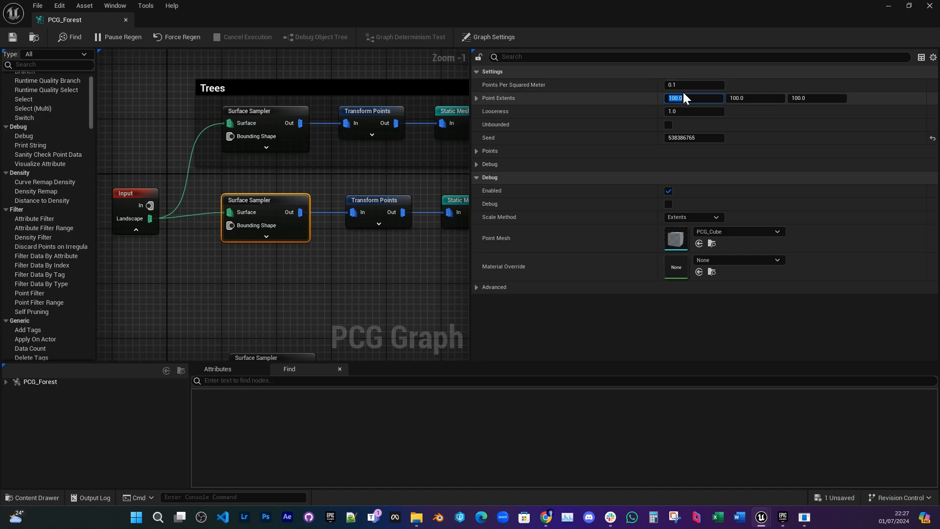
pyautogui.write('20')
pyautogui.press('Tab')
pyautogui.write('20')
pyautogui.click(806, 98)
pyautogui.write('20')
pyautogui.press('Return')
# Step: Place the graph window beside the viewport and set the lower Surface Sampler's Points Per Squared Meter to 1
pyautogui.doubleClick(594, 6)
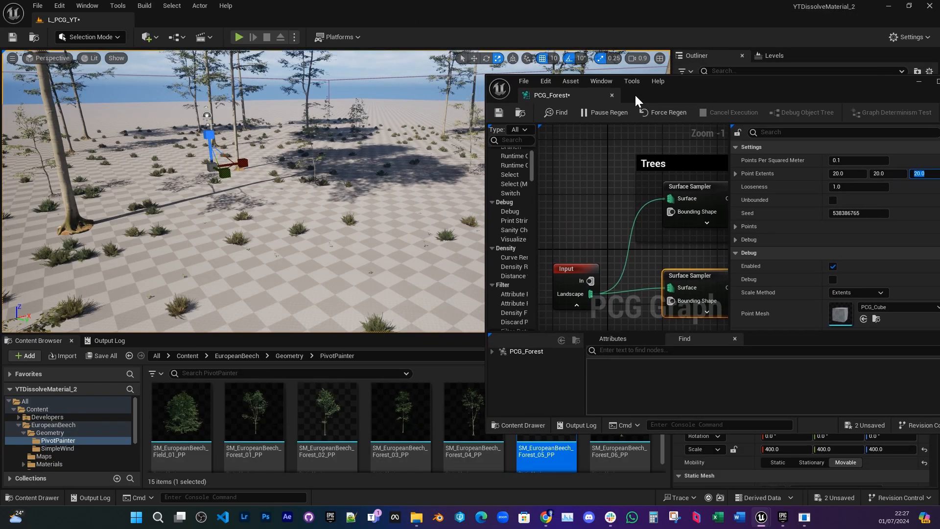
pyautogui.moveTo(721, 240); pyautogui.dragTo(624, 197, button='right')
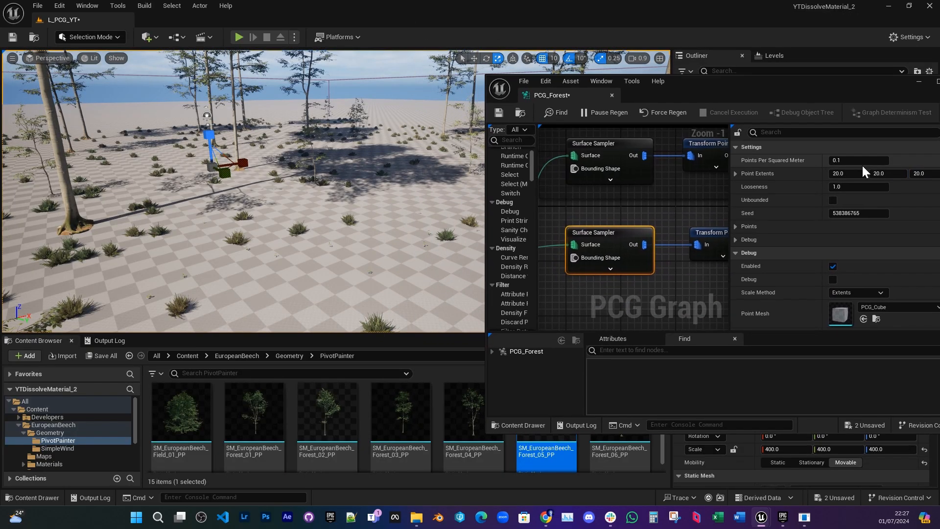
pyautogui.click(860, 160)
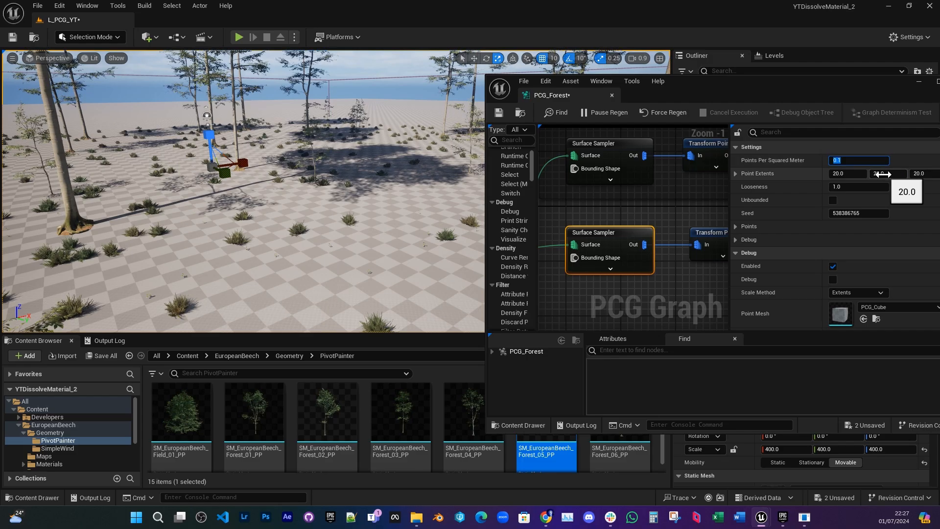
pyautogui.write('1')
pyautogui.press('Return')
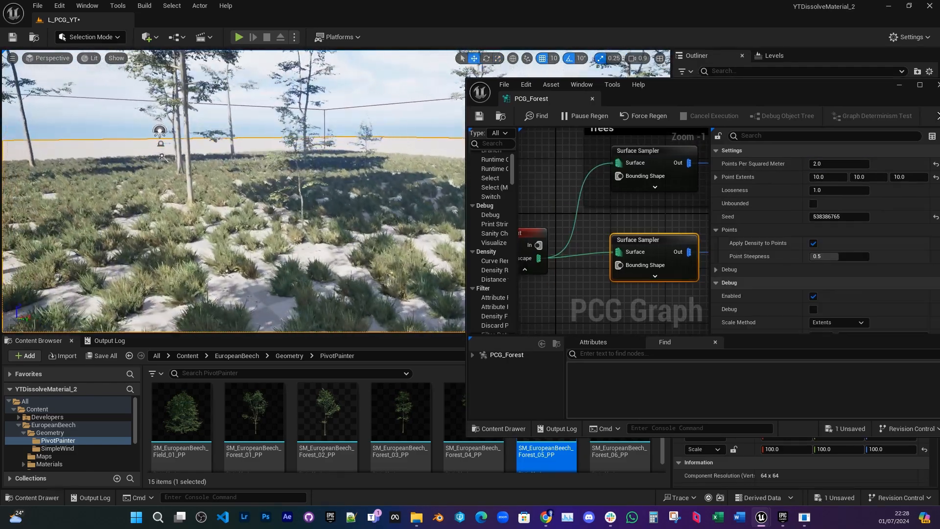
# Step: Set the Trees Surface Sampler's Points Per Squared Meter to 0.5
pyautogui.moveTo(235, 196); pyautogui.dragTo(314, 196, button='right')
pyautogui.moveTo(631, 202); pyautogui.dragTo(581, 232, button='right')
pyautogui.click(610, 189)
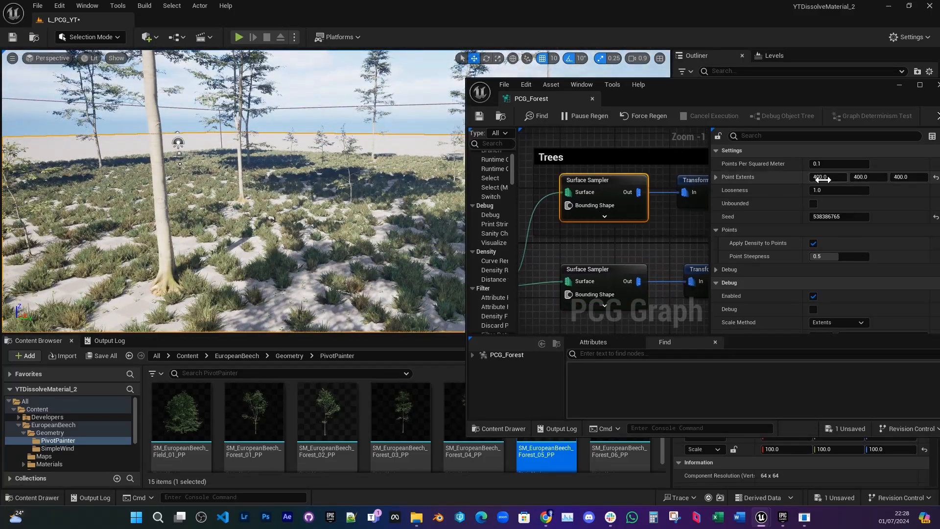
pyautogui.click(837, 165)
pyautogui.write('.5')
pyautogui.press('Return')
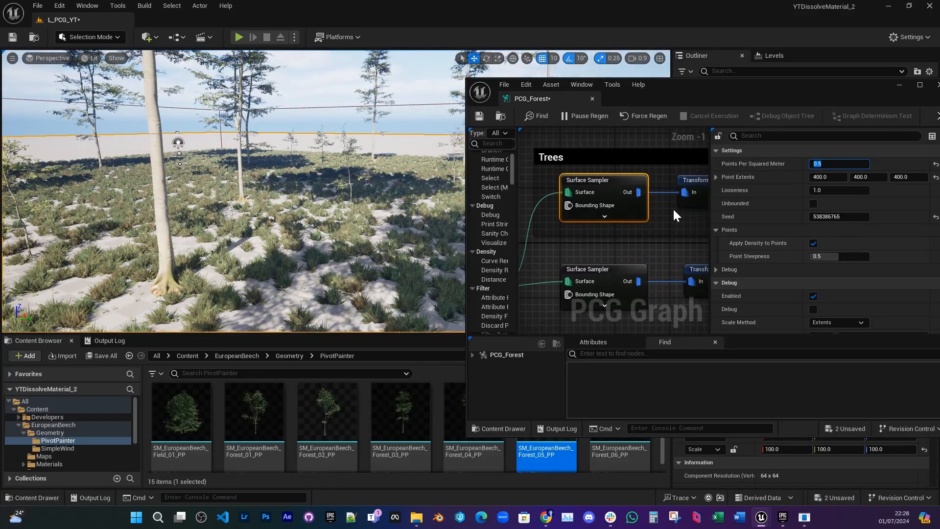
# Step: Set the Trees Surface Sampler's Point Extents to 300 on all three axes
pyautogui.click(838, 177)
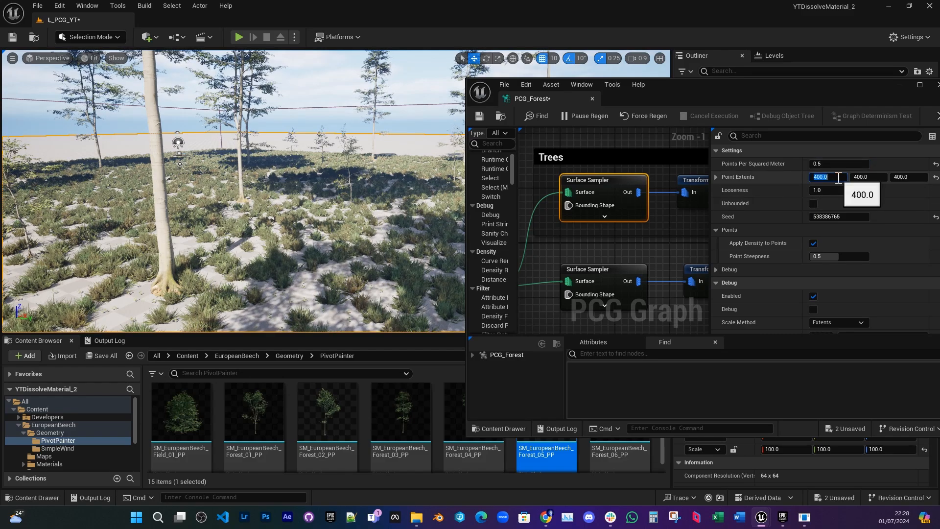
pyautogui.write('300')
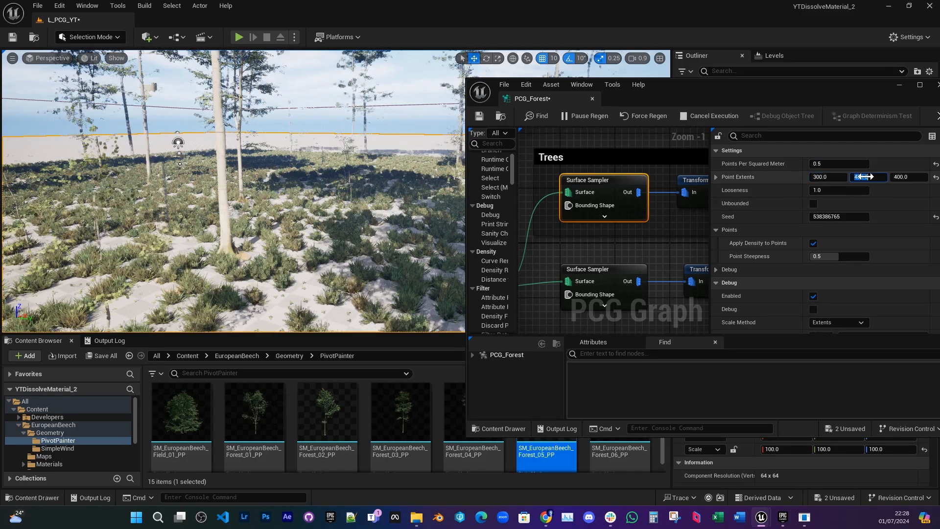
pyautogui.click(869, 178)
pyautogui.write('300')
pyautogui.press('Return')
pyautogui.click(909, 177)
pyautogui.write('300')
pyautogui.press('Return')
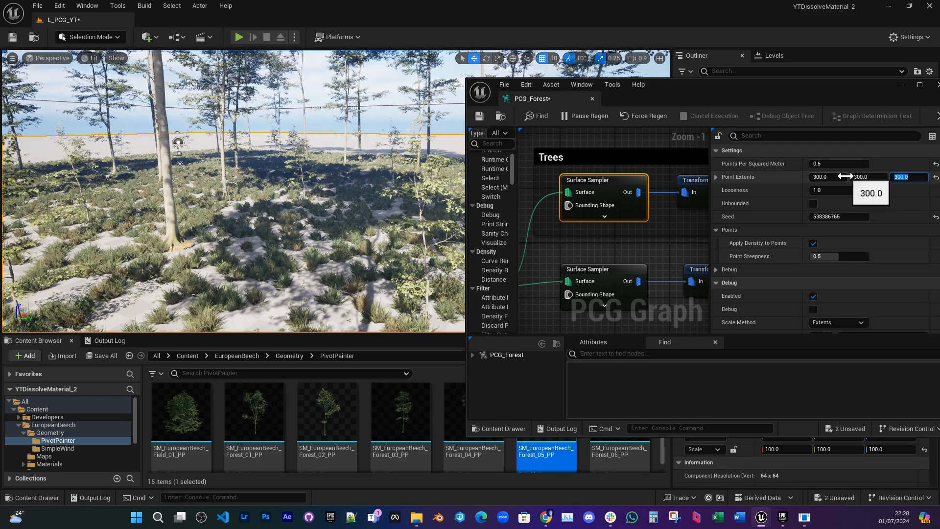
# Step: Try the Trees Surface Sampler's X and Y Point Extents at 200 and inspect the forest in the viewport
pyautogui.click(842, 177)
pyautogui.write('200')
pyautogui.click(866, 180)
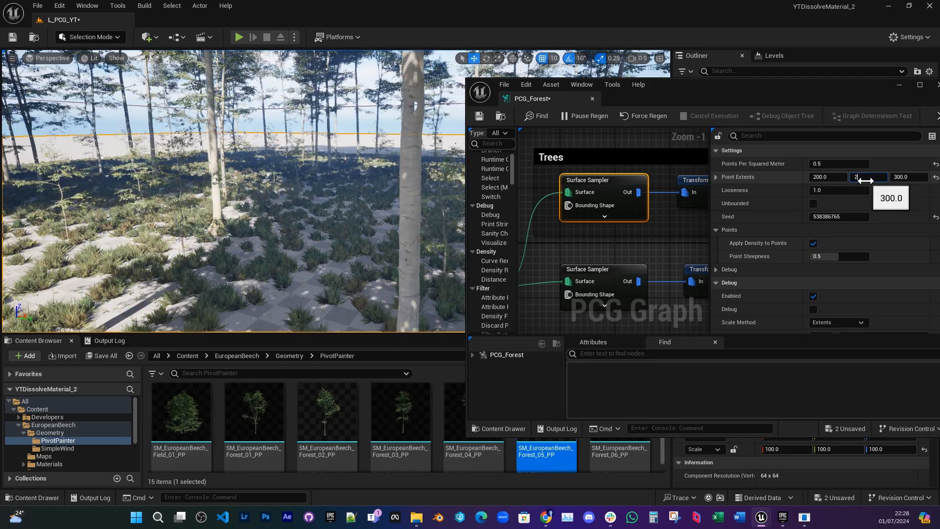
pyautogui.click(866, 177)
pyautogui.write('200')
pyautogui.press('Return')
pyautogui.press('w')
pyautogui.moveTo(233, 195); pyautogui.dragTo(215, 181, button='right')
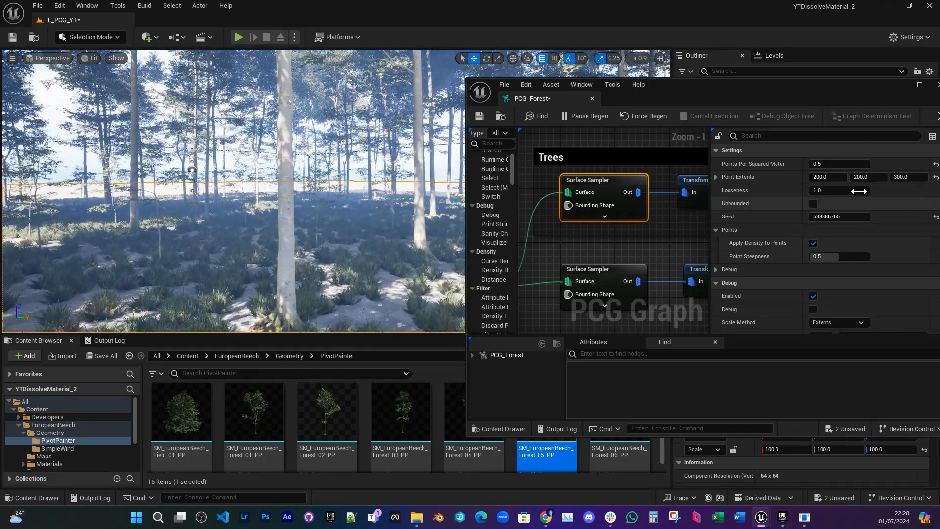
# Step: Return the Trees Surface Sampler's X and Y Point Extents to 300 and review the tree spacing in the viewport
pyautogui.click(829, 177)
pyautogui.write('300')
pyautogui.click(861, 177)
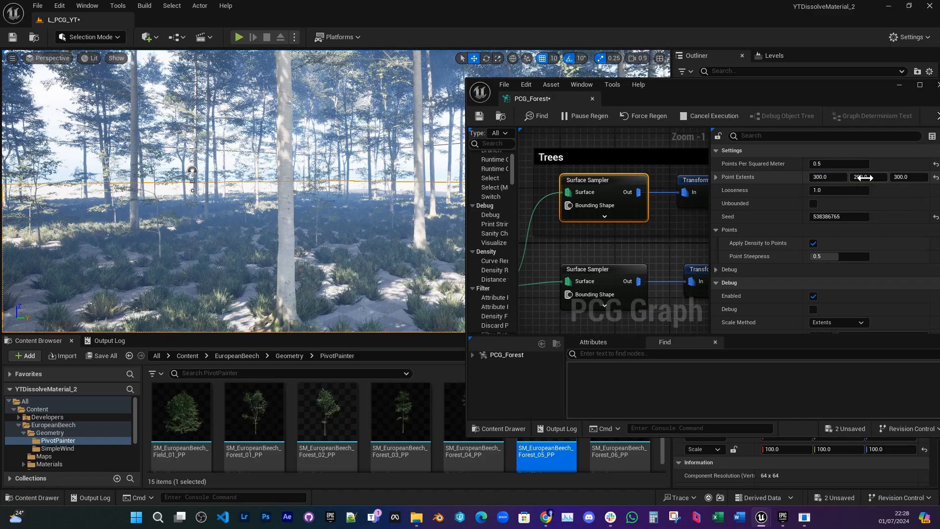
pyautogui.write('300')
pyautogui.press('Return')
pyautogui.press('w')
pyautogui.moveTo(304, 182); pyautogui.dragTo(297, 192, button='right')
pyautogui.press('s')
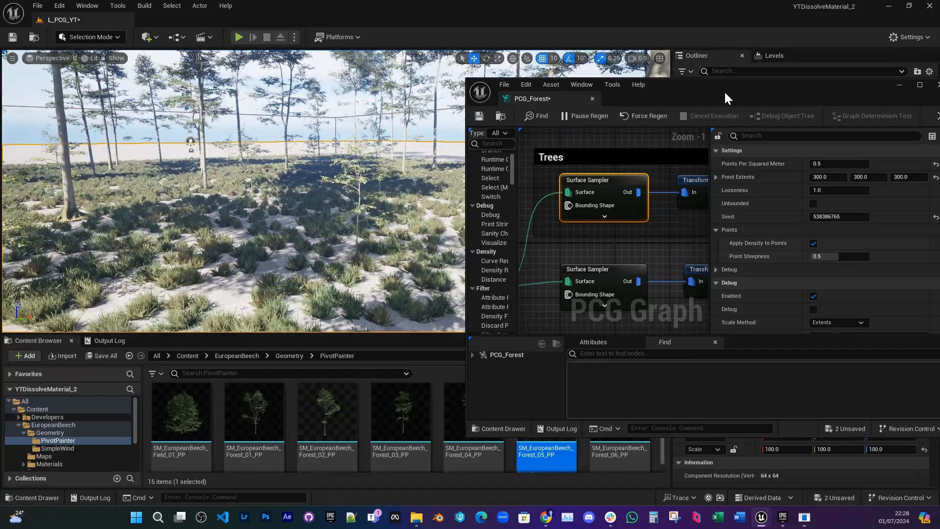
# Step: Maximize the PCG_Forest window with a wider graph area and move the unconnected Surface Sampler closer beneath the second chain
pyautogui.doubleClick(724, 88)
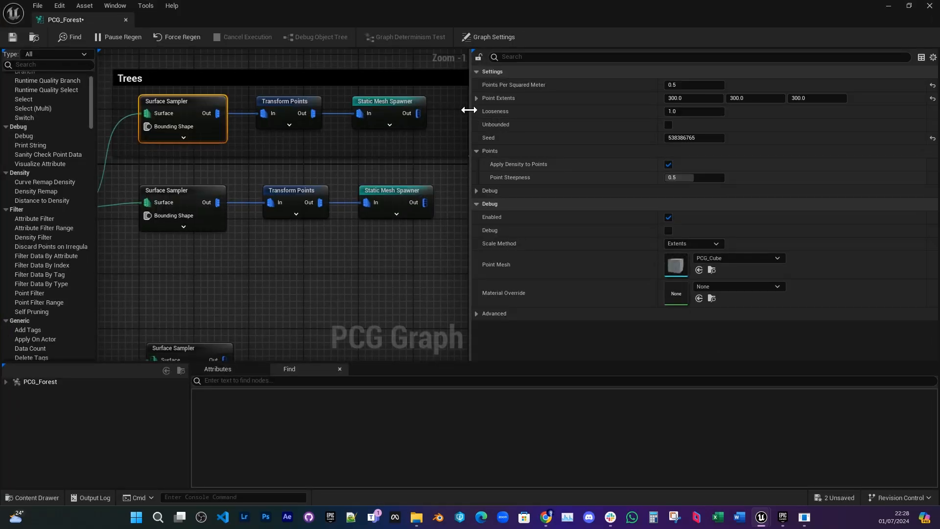
pyautogui.moveTo(469, 110); pyautogui.dragTo(501, 116)
pyautogui.scroll(-2, 367, 206)
pyautogui.moveTo(362, 207); pyautogui.dragTo(418, 142, button='right')
pyautogui.moveTo(291, 253); pyautogui.dragTo(285, 194)
pyautogui.moveTo(345, 194); pyautogui.dragTo(356, 252, button='right')
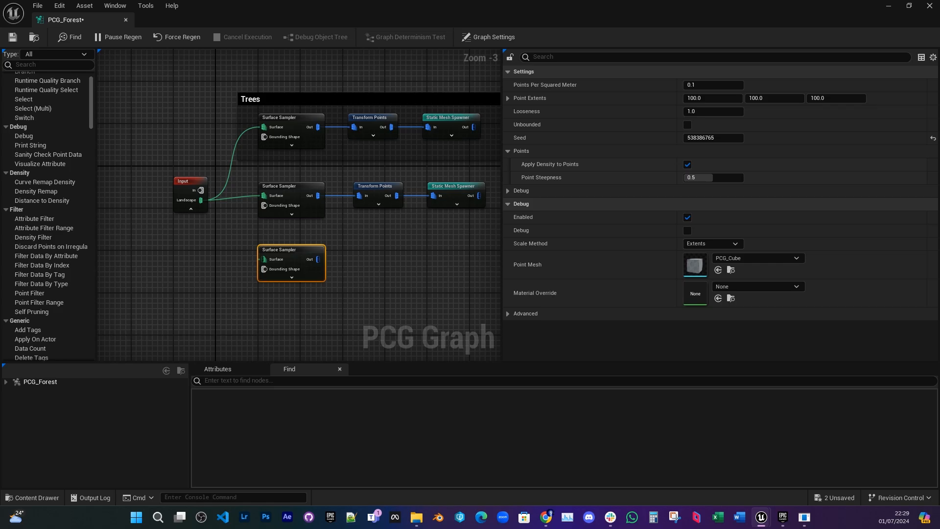
# Step: Group the second Surface Sampler, Transform Points and Static Mesh Spawner chain in a comment box titled Grass
pyautogui.moveTo(385, 229); pyautogui.dragTo(346, 230, button='right')
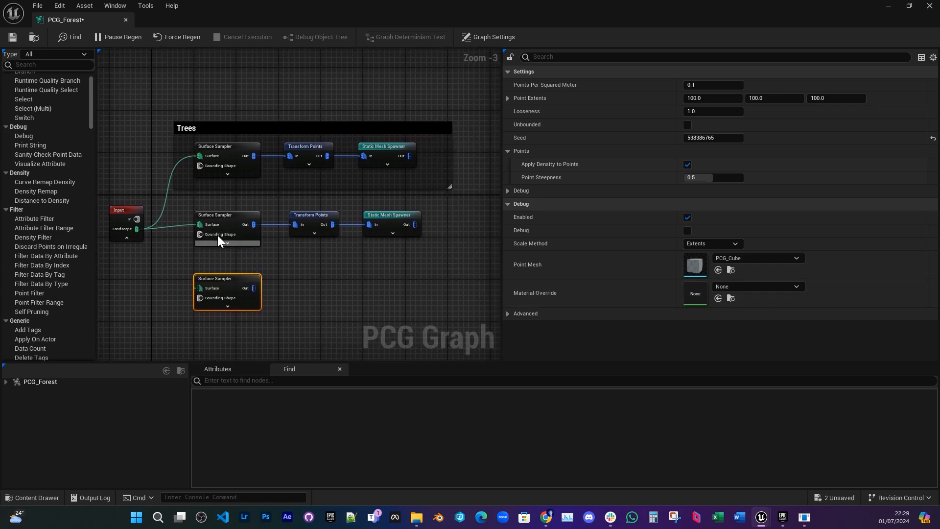
pyautogui.moveTo(198, 234); pyautogui.dragTo(279, 204, button='right')
pyautogui.moveTo(478, 230); pyautogui.dragTo(269, 174)
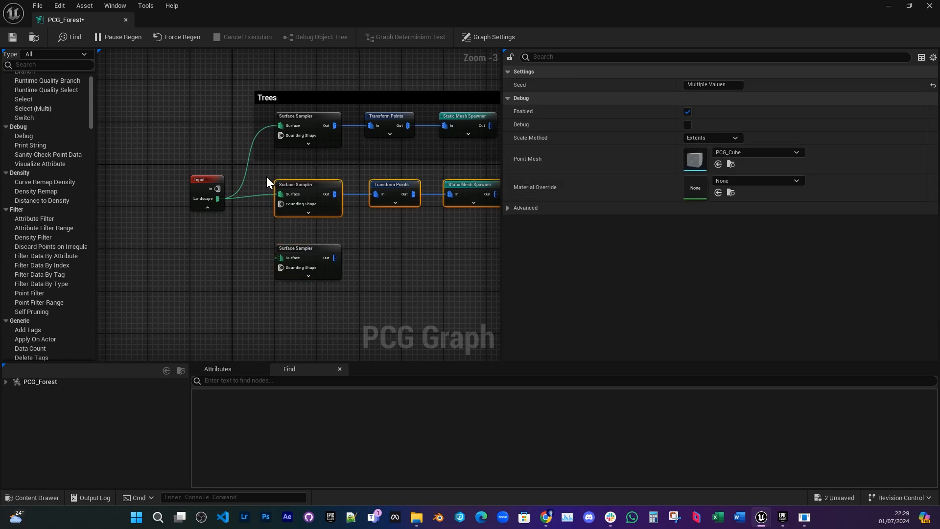
pyautogui.write('c')
pyautogui.write('Gr')
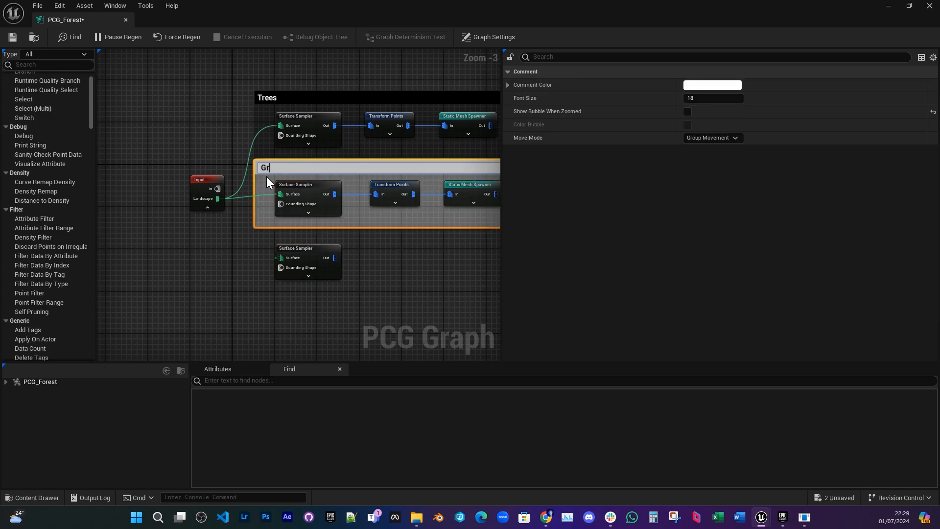
pyautogui.write('ass')
pyautogui.press('Return')
# Step: Set the Grass comment's color to black
pyautogui.click(705, 85)
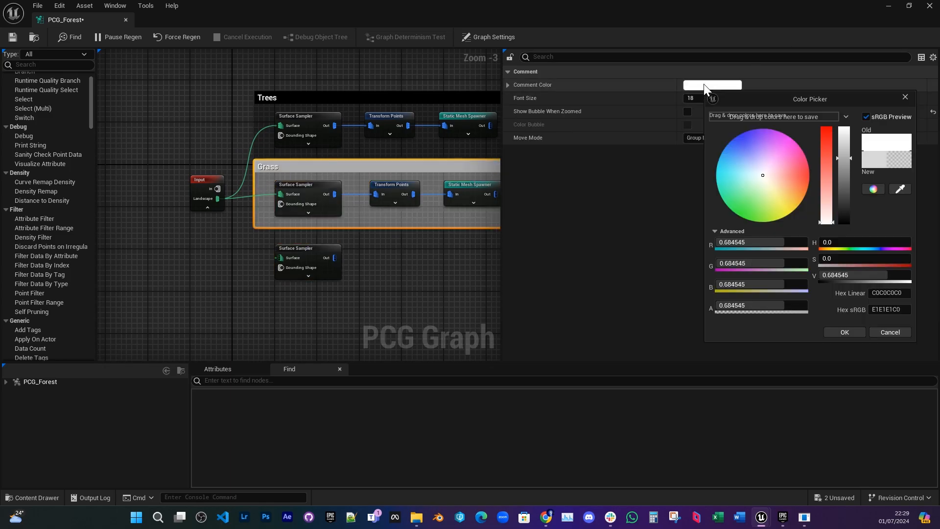
pyautogui.moveTo(844, 194); pyautogui.dragTo(842, 237)
pyautogui.click(844, 332)
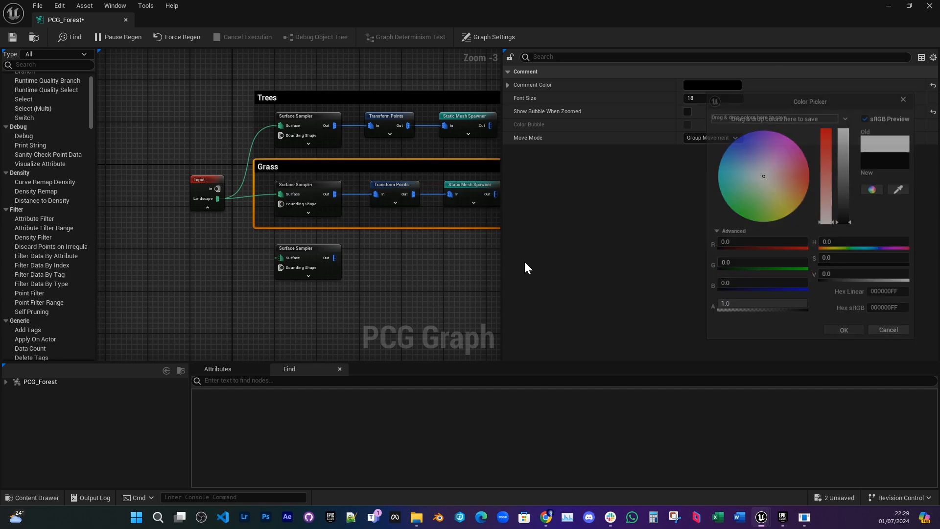
# Step: Move the Grass comment slightly lower, away from the Trees comment, and shift the unconnected Surface Sampler down beneath it
pyautogui.moveTo(414, 205); pyautogui.dragTo(322, 223, button='right')
pyautogui.moveTo(346, 186); pyautogui.dragTo(345, 191)
pyautogui.moveTo(302, 265); pyautogui.dragTo(399, 224, button='right')
pyautogui.scroll(2, 363, 239)
pyautogui.moveTo(247, 264); pyautogui.dragTo(279, 274, button='right')
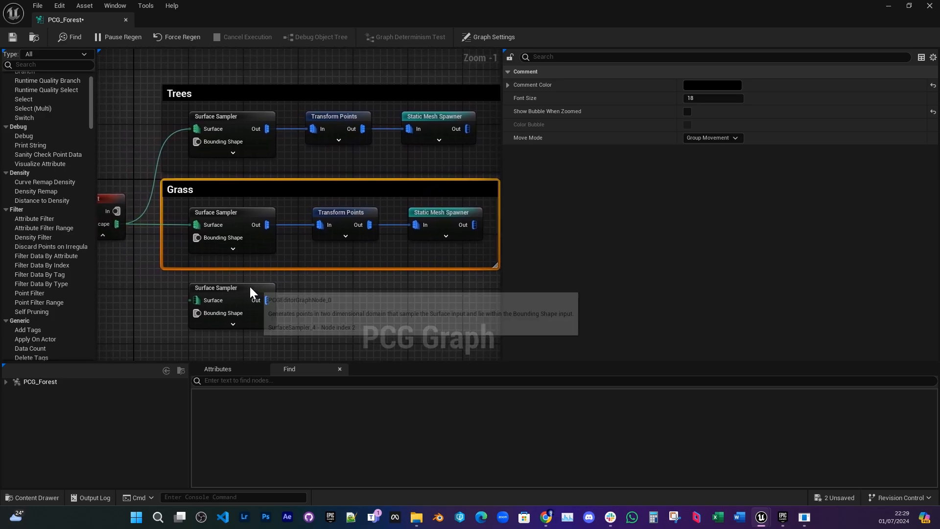
pyautogui.moveTo(249, 286); pyautogui.dragTo(248, 293)
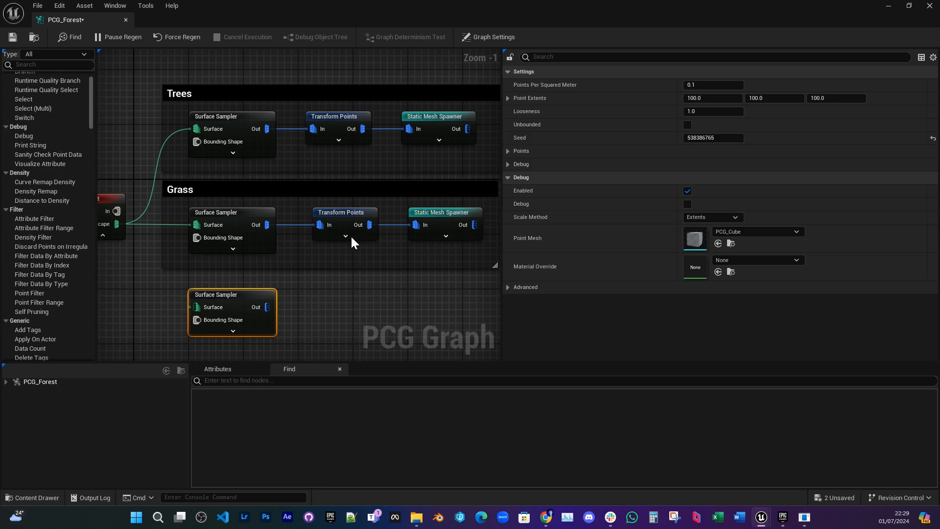
# Step: Duplicate the Grass chain's Transform Points node beside the third Surface Sampler and connect the sampler's output to it
pyautogui.moveTo(351, 235); pyautogui.dragTo(332, 228, button='right')
pyautogui.click(328, 205)
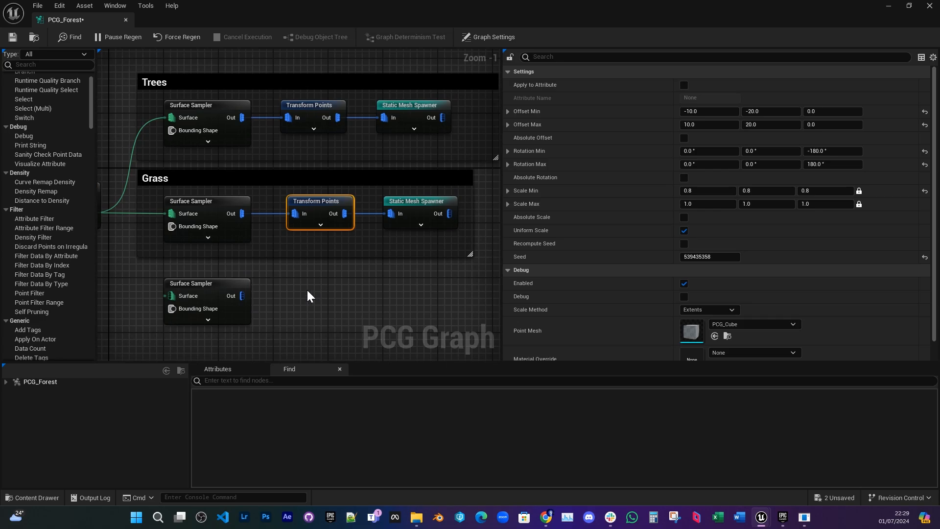
pyautogui.moveTo(339, 289); pyautogui.dragTo(364, 262, button='right')
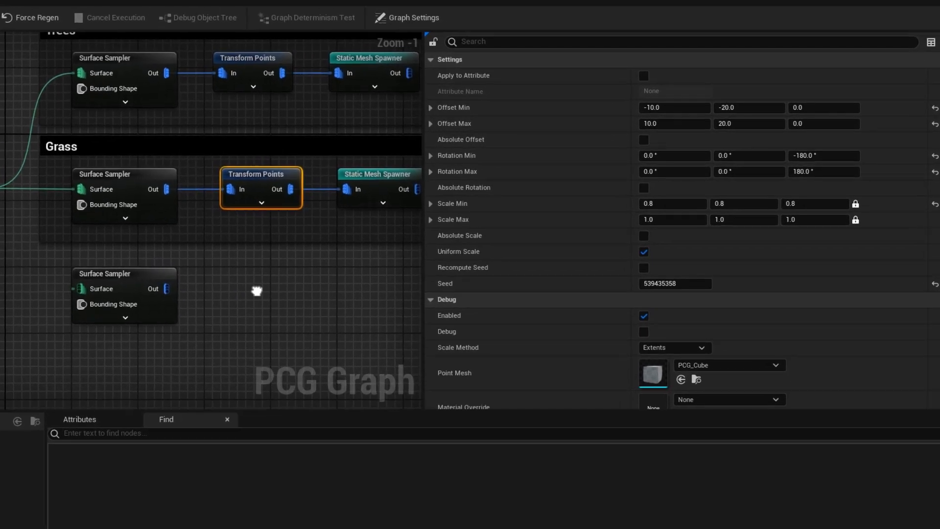
pyautogui.moveTo(257, 291); pyautogui.dragTo(238, 266, button='right')
pyautogui.rightClick(236, 265)
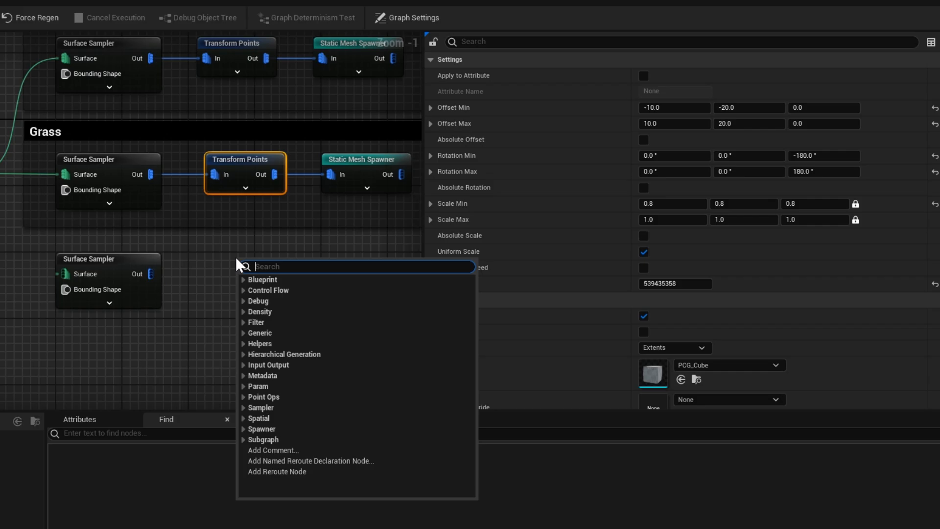
pyautogui.press('Escape')
pyautogui.hotkey('ctrl', 'c')
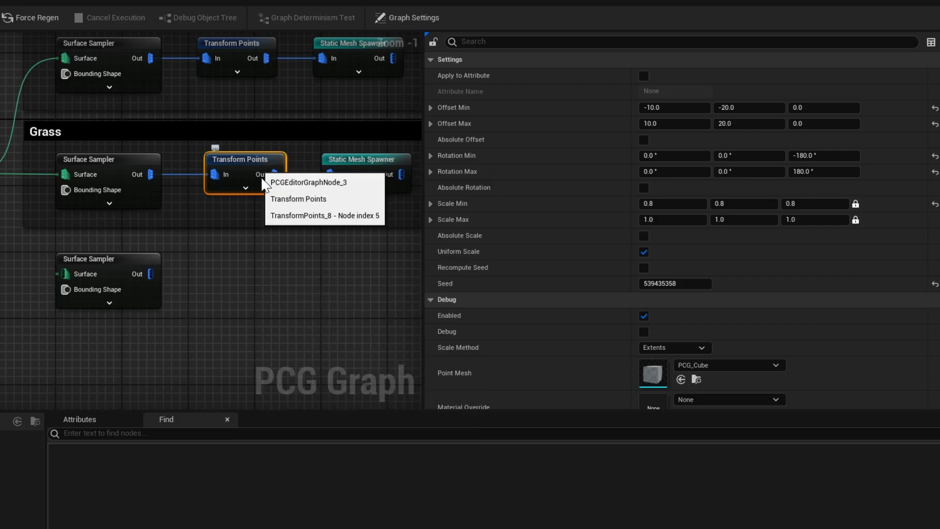
pyautogui.hotkey('ctrl', 'v')
pyautogui.moveTo(141, 276); pyautogui.dragTo(226, 283)
pyautogui.moveTo(252, 270); pyautogui.dragTo(244, 263)
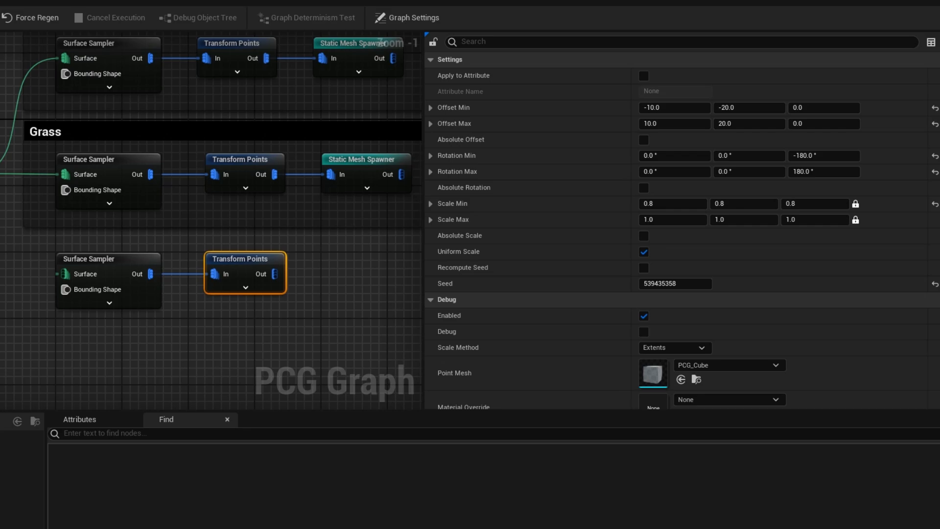
# Step: Reset the third chain's Transform Points Offset Min and Offset Max to their default values
pyautogui.moveTo(286, 327); pyautogui.dragTo(310, 324, button='right')
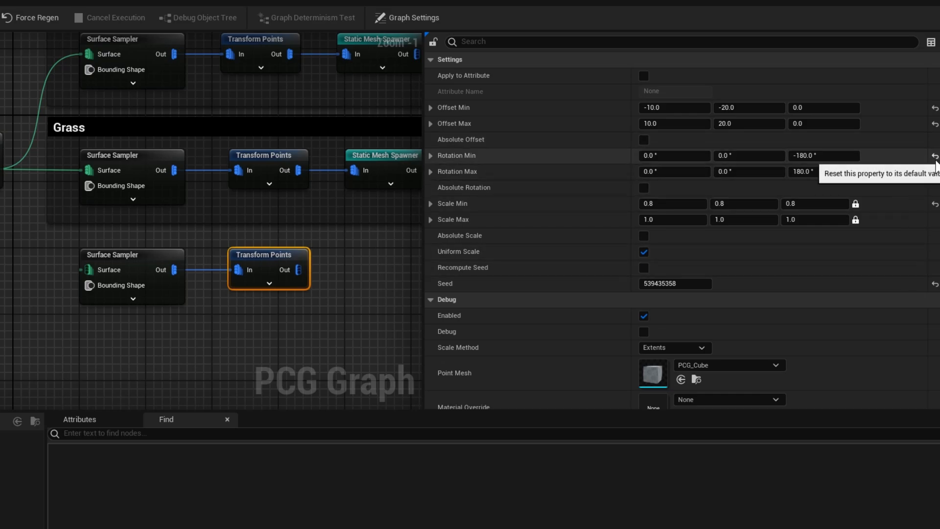
pyautogui.click(935, 108)
pyautogui.click(935, 123)
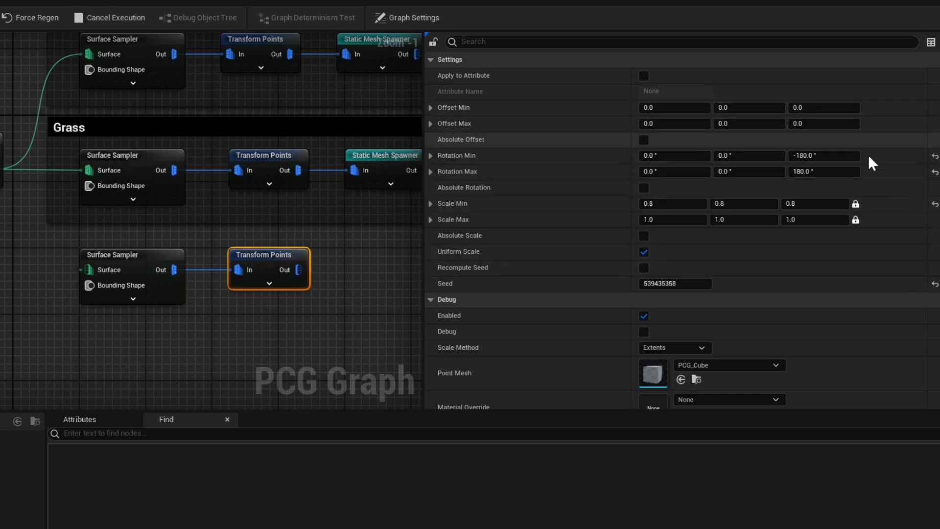
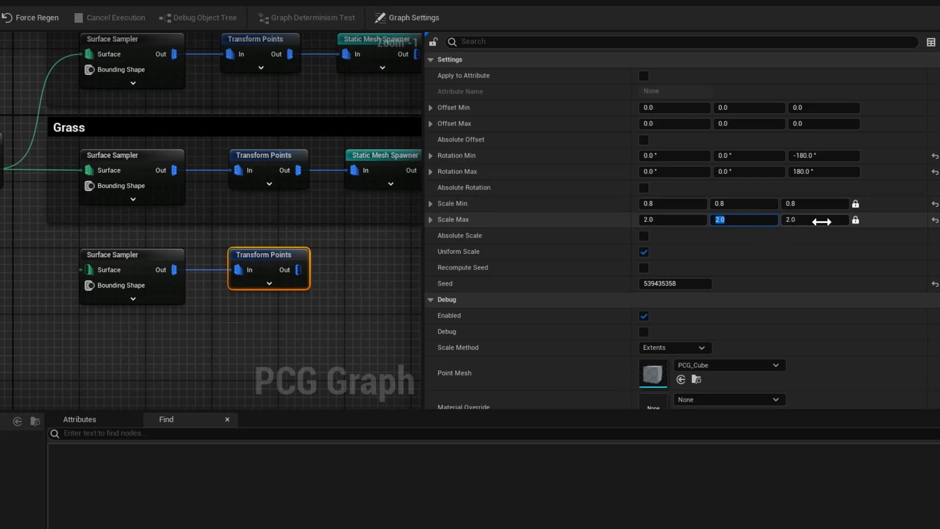
# Step: Set the third chain's Transform Points Scale Max to 2.0 on all axes and save the graph
pyautogui.press('Return')
pyautogui.hotkey('ctrl', 's')
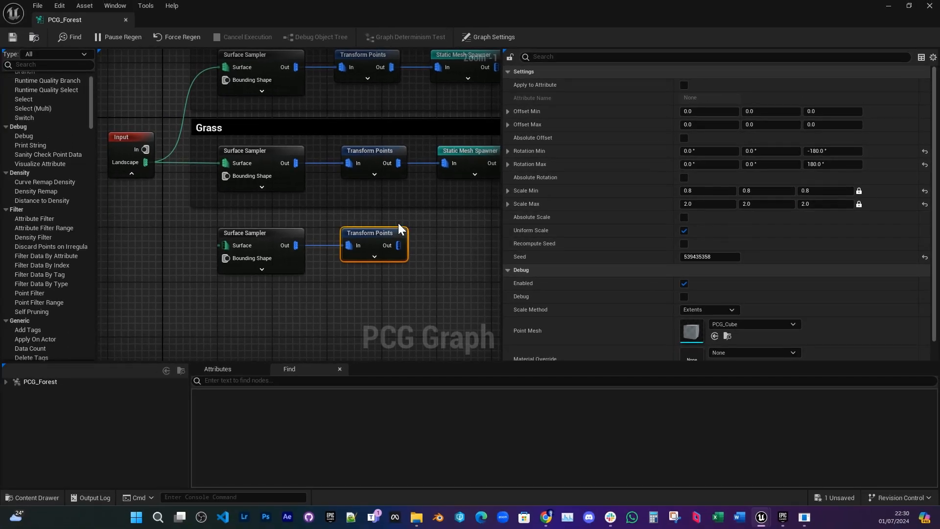
# Step: Add a Difference node after the third chain's Transform Points node
pyautogui.moveTo(430, 245); pyautogui.dragTo(390, 242, button='right')
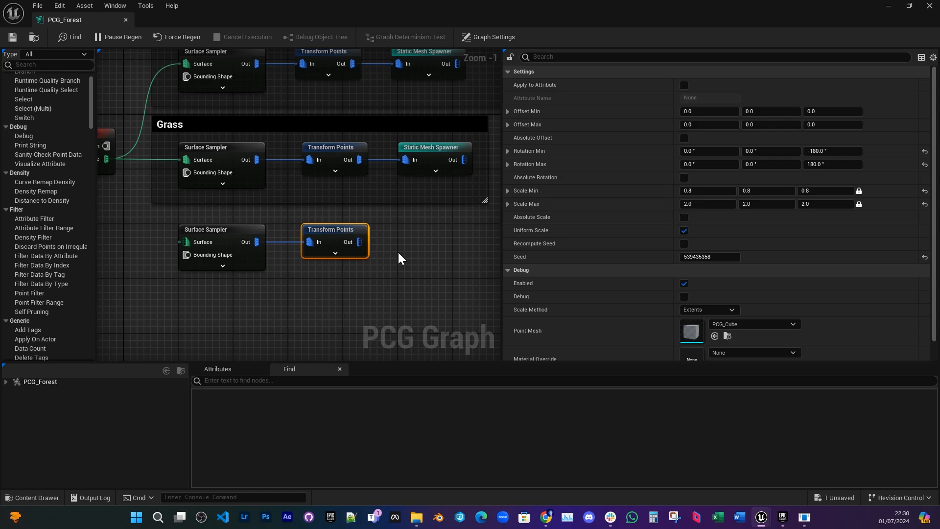
pyautogui.moveTo(397, 235); pyautogui.dragTo(370, 243, button='right')
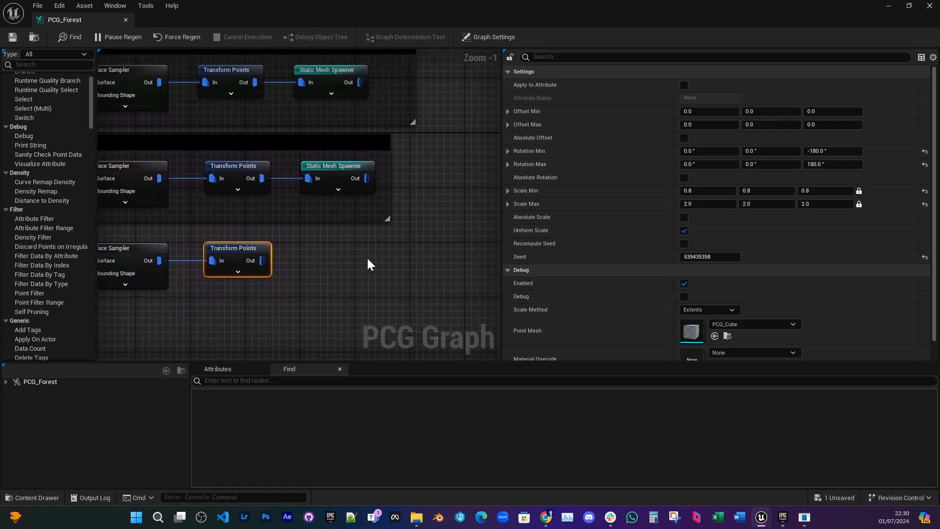
pyautogui.rightClick(368, 259)
pyautogui.write('diffe')
pyautogui.press('Return')
# Step: Try the Trees Static Mesh Spawner's output as the Difference node's Source, and break that connection again
pyautogui.moveTo(381, 162); pyautogui.dragTo(402, 184, button='right')
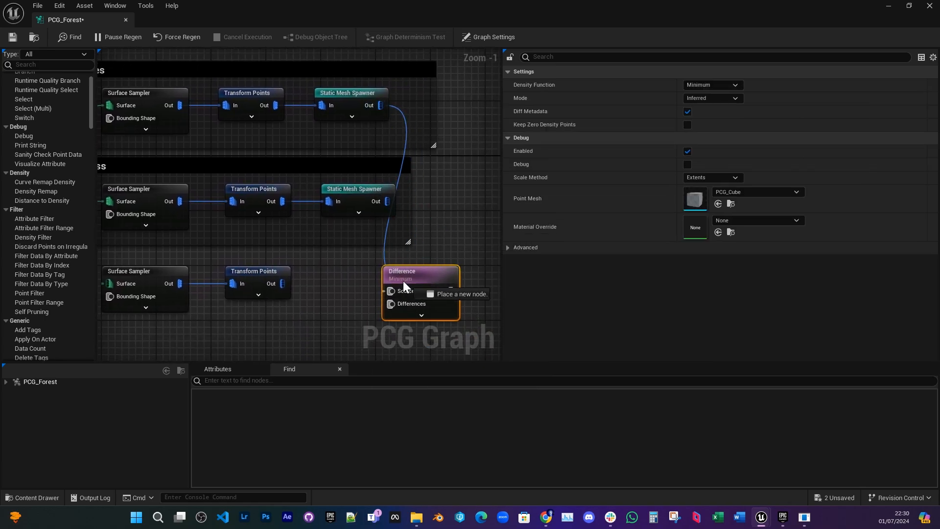
pyautogui.moveTo(396, 290); pyautogui.dragTo(394, 291)
pyautogui.moveTo(305, 266); pyautogui.dragTo(303, 234, button='right')
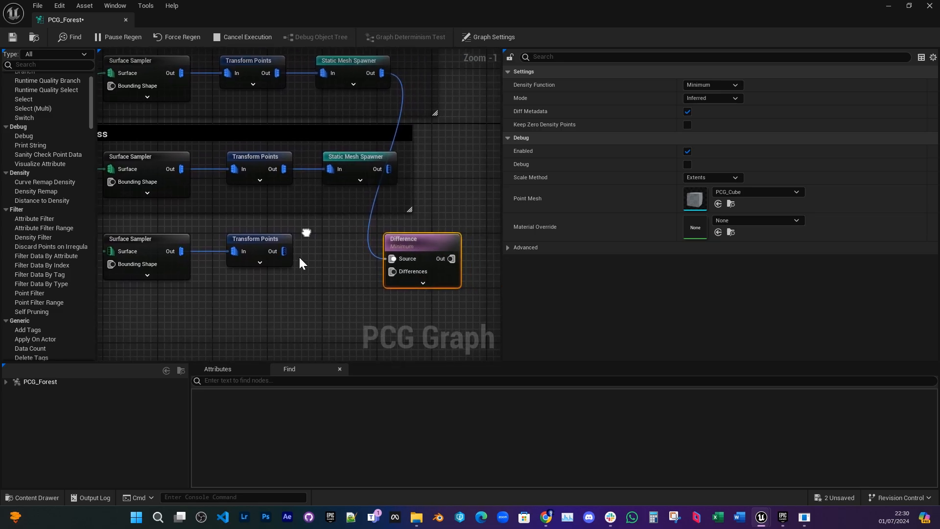
pyautogui.moveTo(450, 200); pyautogui.dragTo(413, 184, button='right')
pyautogui.moveTo(365, 206); pyautogui.dragTo(396, 248, button='right')
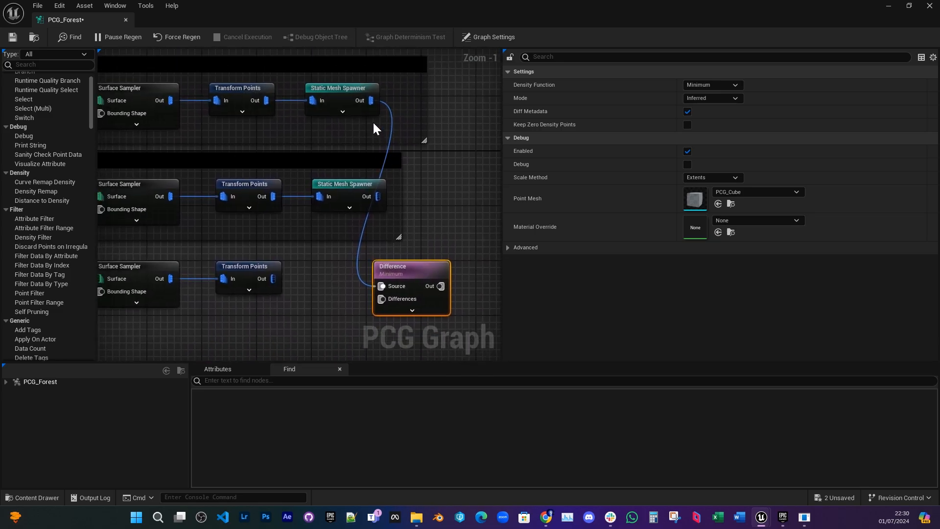
pyautogui.keyDown('alt'); pyautogui.click(383, 285); pyautogui.keyUp('alt')
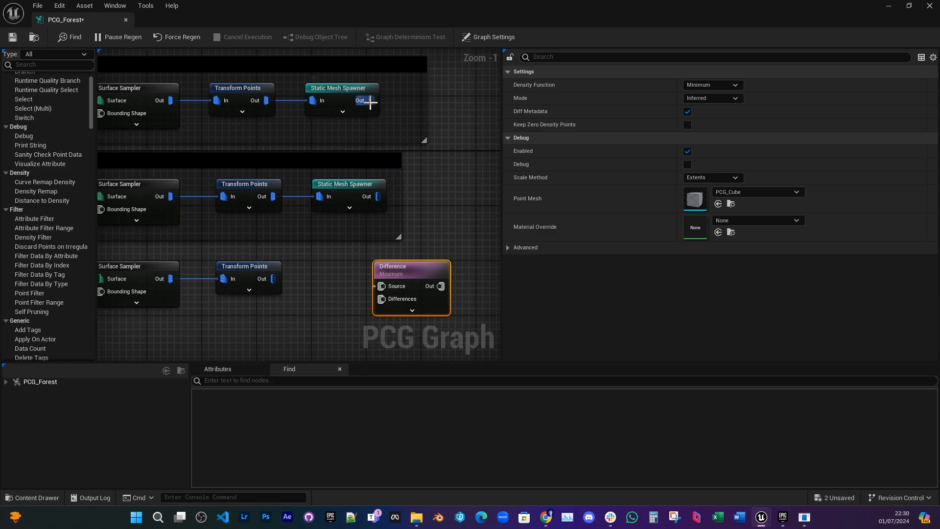
# Step: Connect the Trees Static Mesh Spawner to the Difference node's Differences input and the third chain's Transform Points to its Source
pyautogui.moveTo(395, 283); pyautogui.dragTo(394, 299)
pyautogui.moveTo(365, 280); pyautogui.dragTo(379, 241, button='right')
pyautogui.moveTo(397, 243); pyautogui.dragTo(397, 245)
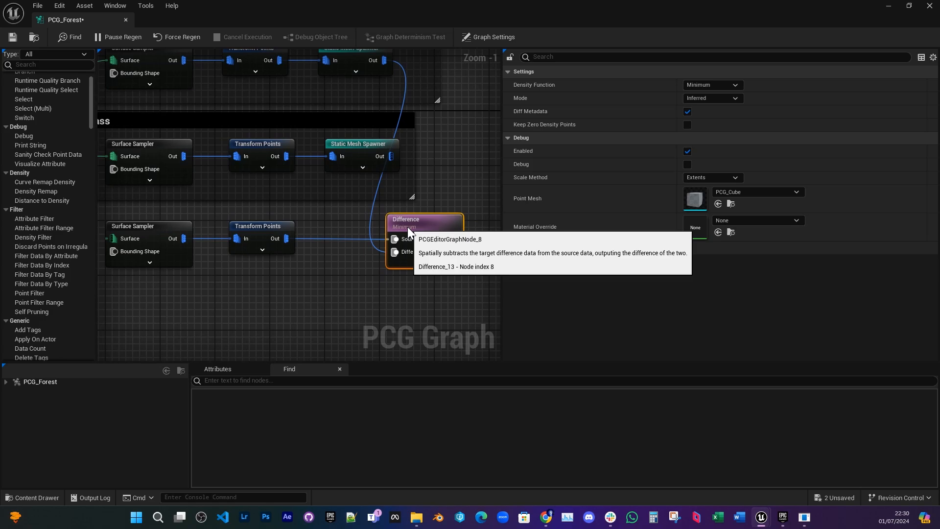
pyautogui.moveTo(408, 227); pyautogui.dragTo(342, 235, button='right')
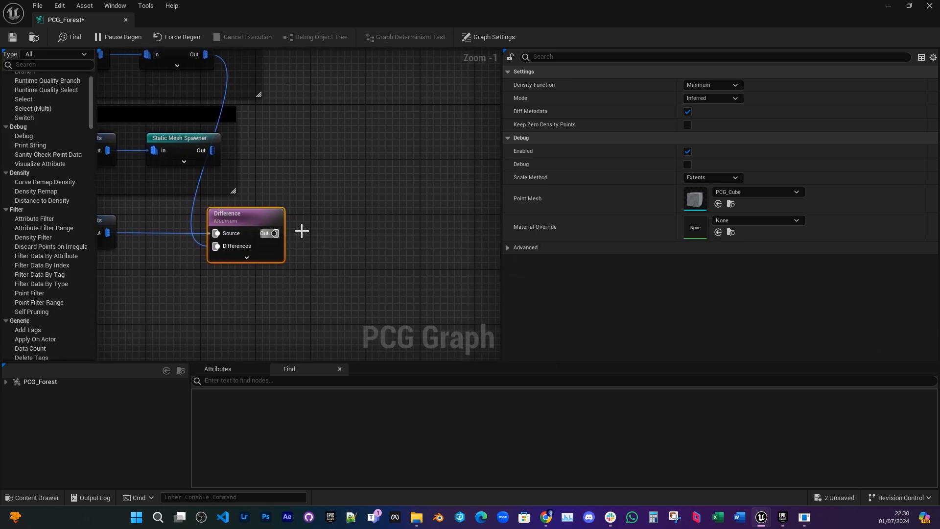
# Step: Duplicate the grass chain's Static Mesh Spawner and place the copy after the Difference node
pyautogui.moveTo(299, 226); pyautogui.dragTo(338, 216, button='right')
pyautogui.moveTo(278, 214); pyautogui.dragTo(415, 206, button='right')
pyautogui.moveTo(451, 241); pyautogui.dragTo(329, 240, button='right')
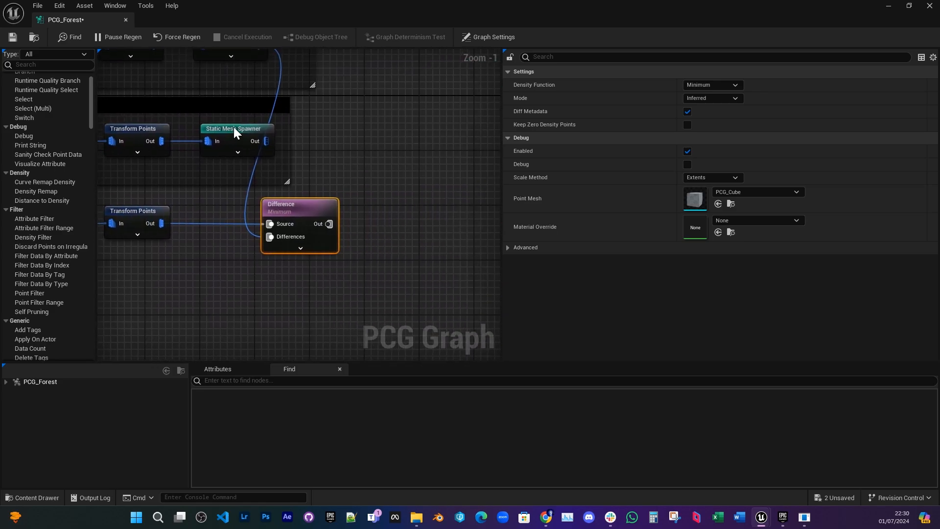
pyautogui.click(234, 128)
pyautogui.click(396, 202)
pyautogui.hotkey('ctrl', 'v')
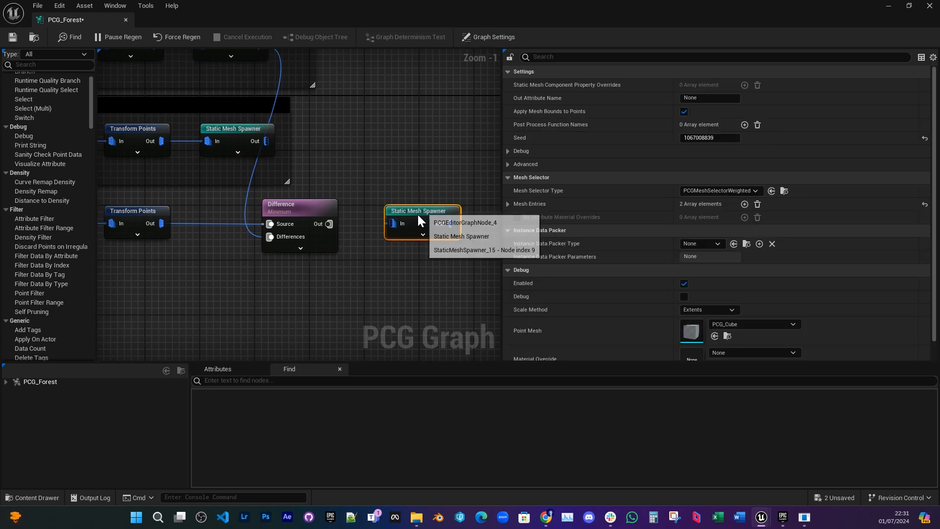
pyautogui.moveTo(406, 215); pyautogui.dragTo(399, 215)
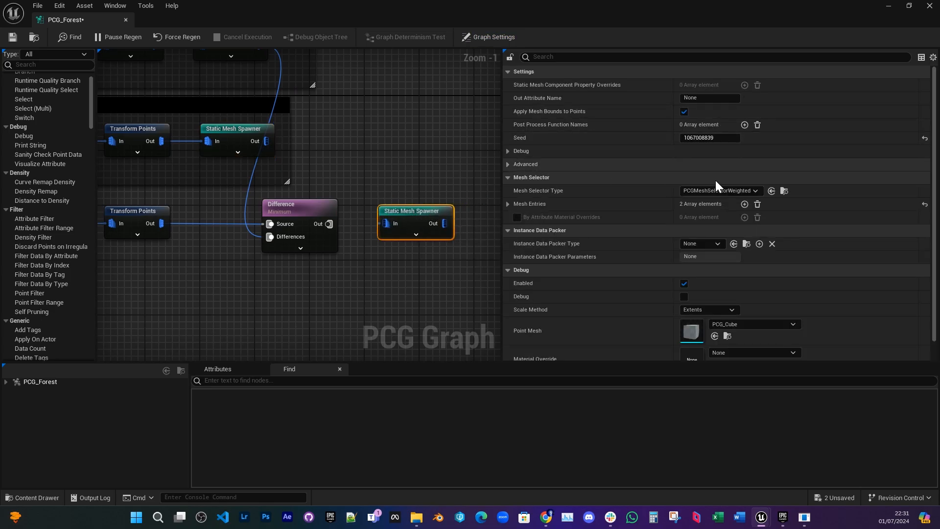
# Step: Replace the copied spawner's mesh entries with one new entry using the static mesh S_Mossy_Boulder_xetmcci_high_Var1
pyautogui.click(757, 203)
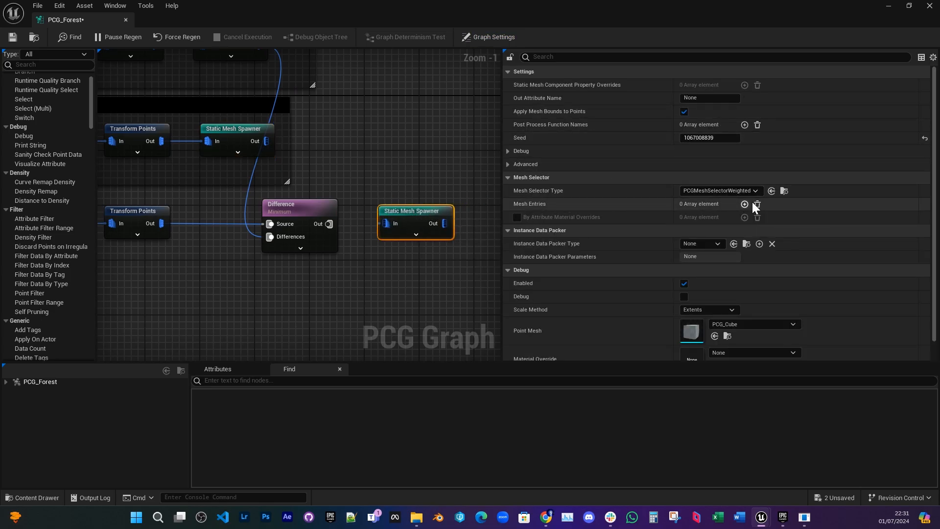
pyautogui.click(745, 203)
pyautogui.click(516, 217)
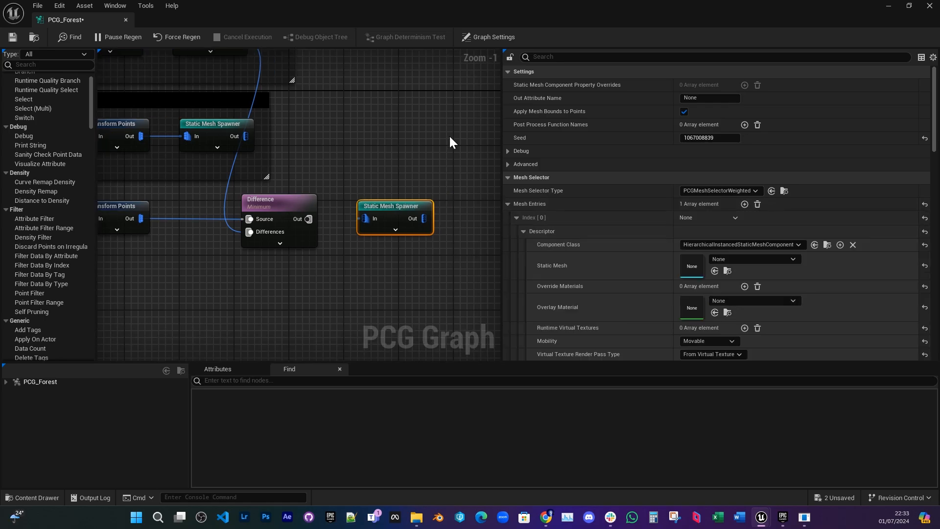
pyautogui.moveTo(449, 134); pyautogui.dragTo(426, 121, button='right')
pyautogui.moveTo(455, 3); pyautogui.dragTo(642, 48)
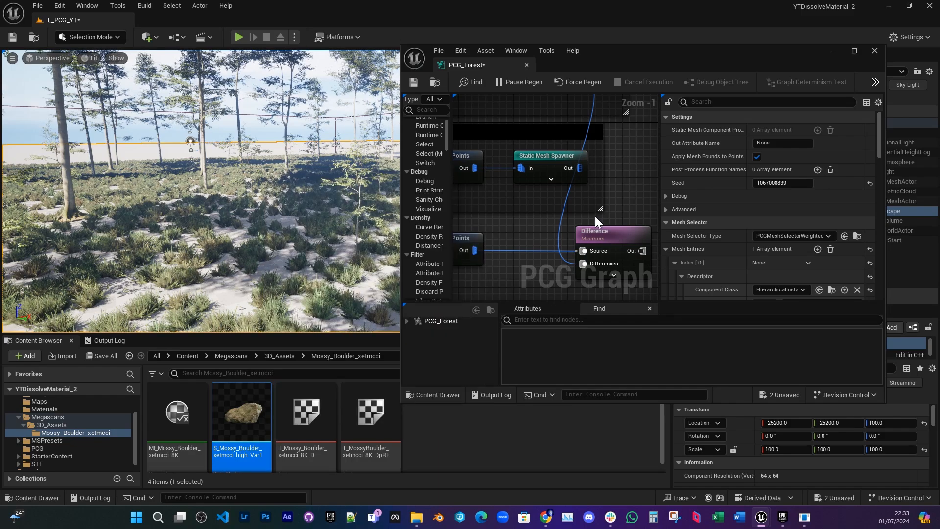
pyautogui.moveTo(651, 67); pyautogui.dragTo(603, 8)
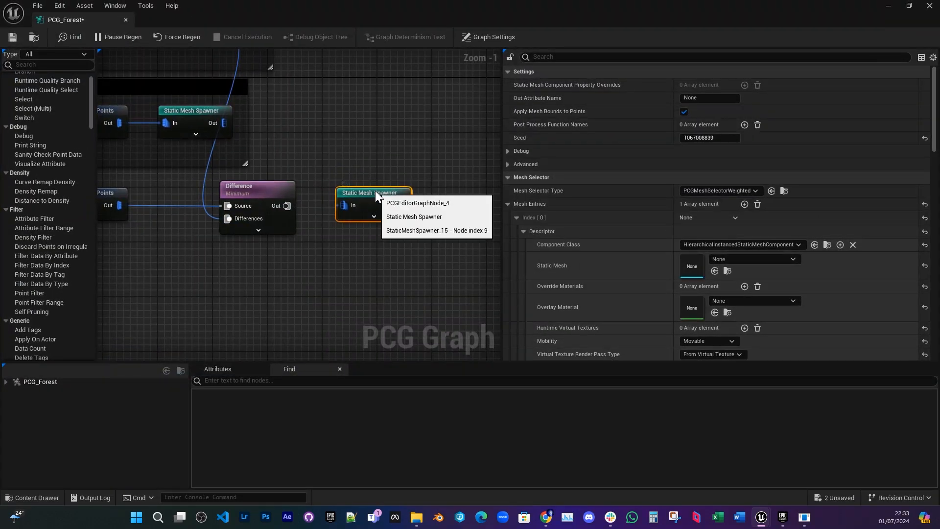
pyautogui.click(747, 259)
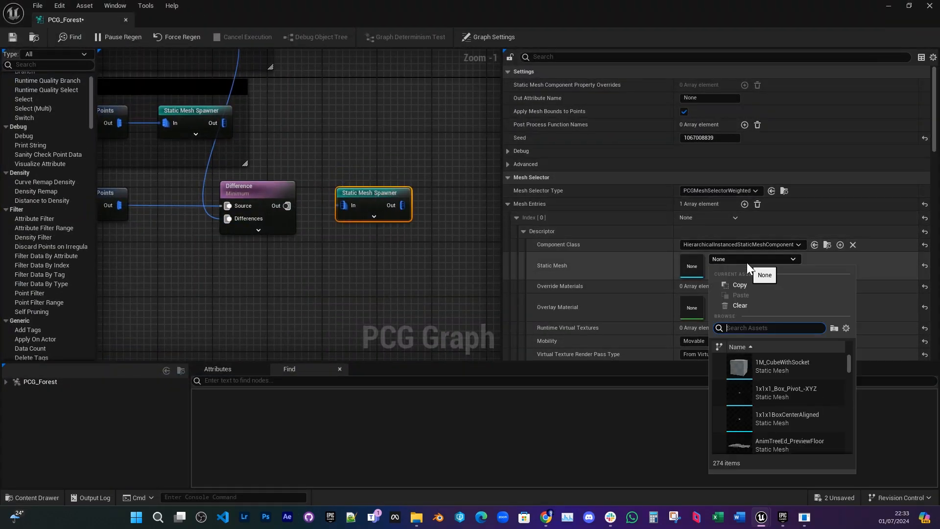
pyautogui.write('S_M')
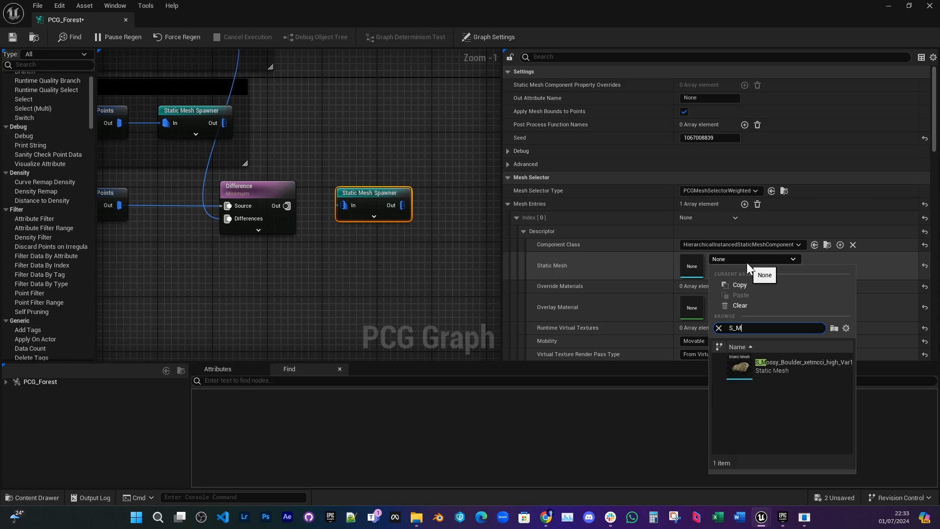
pyautogui.click(807, 363)
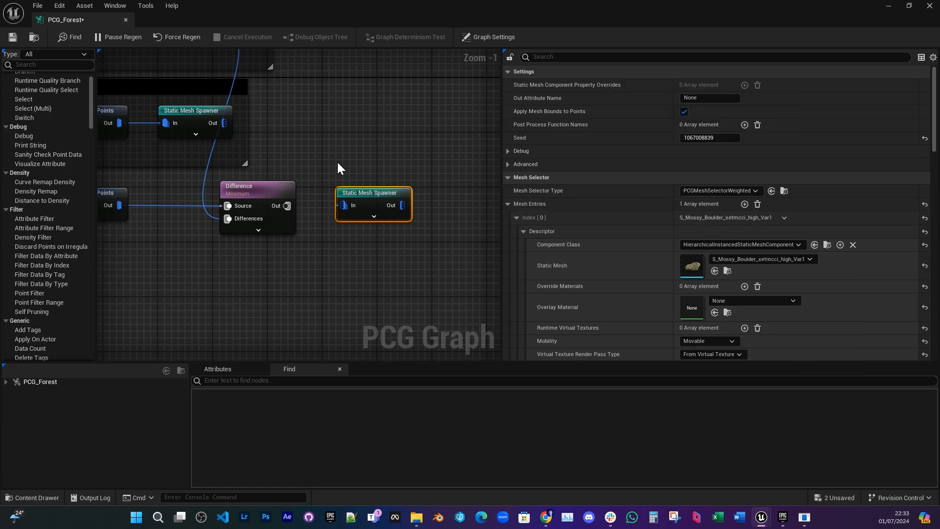
# Step: Connect the Difference node's output to the boulder Static Mesh Spawner, align the nodes in a row and save the graph
pyautogui.moveTo(303, 191); pyautogui.dragTo(349, 184, button='right')
pyautogui.moveTo(396, 198); pyautogui.dragTo(397, 199)
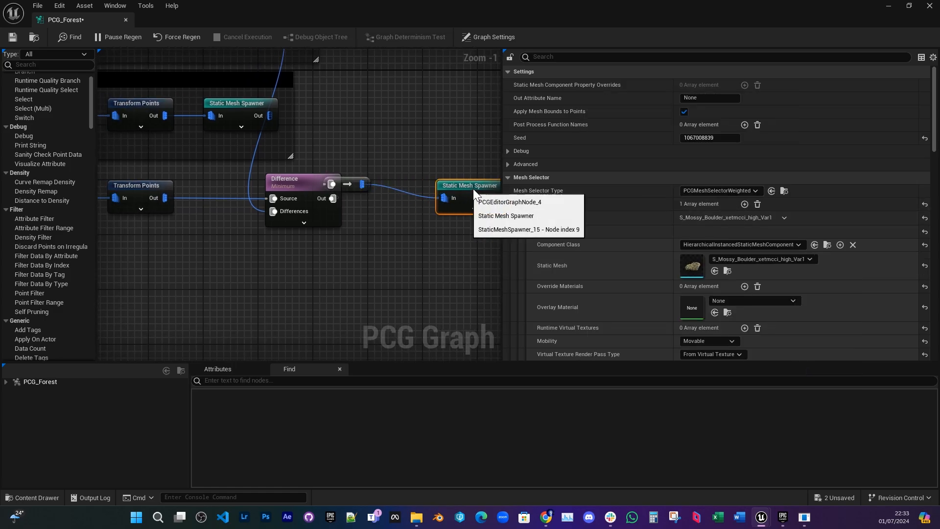
pyautogui.click(385, 196)
pyautogui.moveTo(410, 210); pyautogui.dragTo(349, 222, button='right')
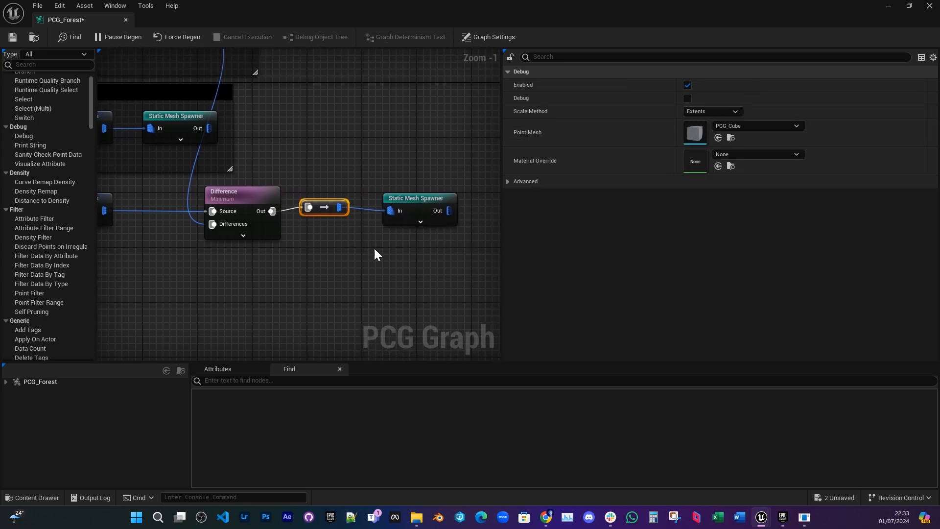
pyautogui.moveTo(289, 191); pyautogui.dragTo(279, 184)
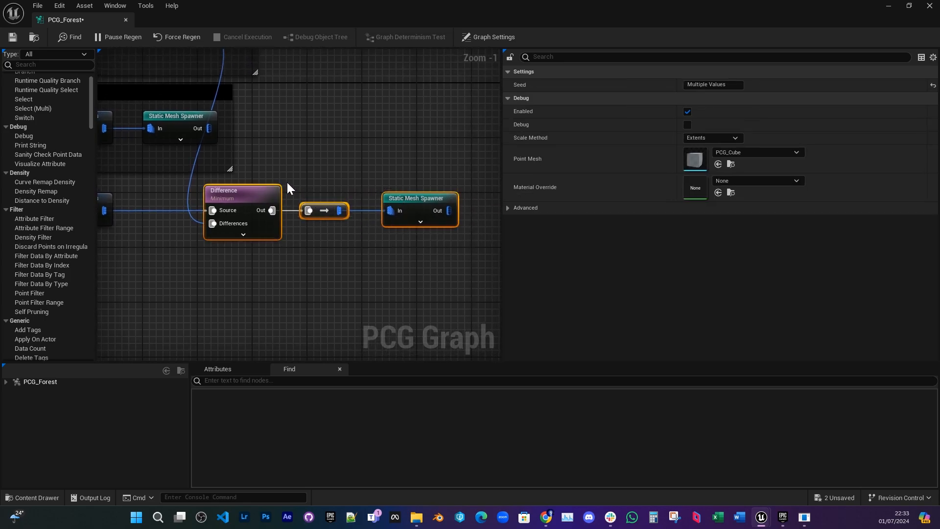
pyautogui.moveTo(287, 181); pyautogui.dragTo(333, 176, button='right')
pyautogui.click(15, 38)
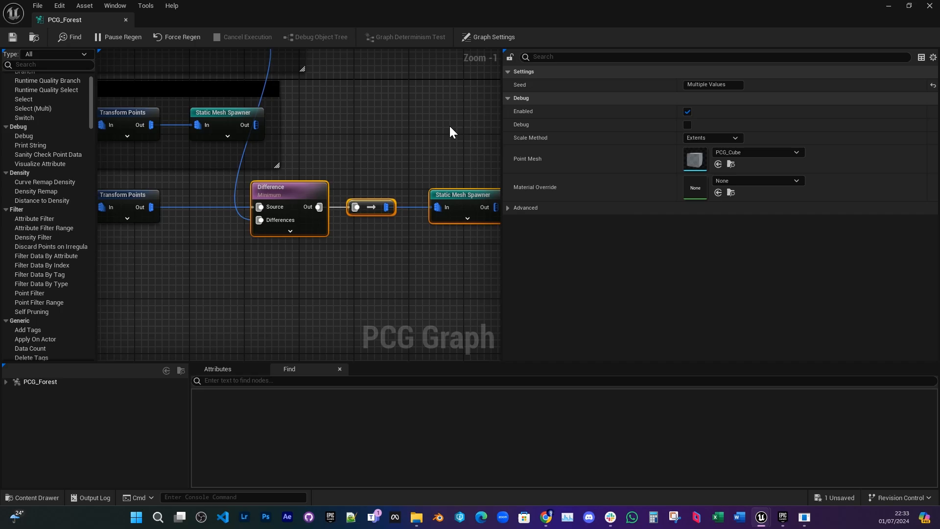
# Step: Check the level for boulders and examine the boulder Static Mesh Spawner's mesh entry
pyautogui.moveTo(475, 7); pyautogui.dragTo(603, 115)
pyautogui.moveTo(196, 187); pyautogui.dragTo(196, 213, button='right')
pyautogui.moveTo(490, 264); pyautogui.dragTo(264, 223, button='right')
pyautogui.click(595, 266)
pyautogui.moveTo(571, 237); pyautogui.dragTo(525, 220, button='right')
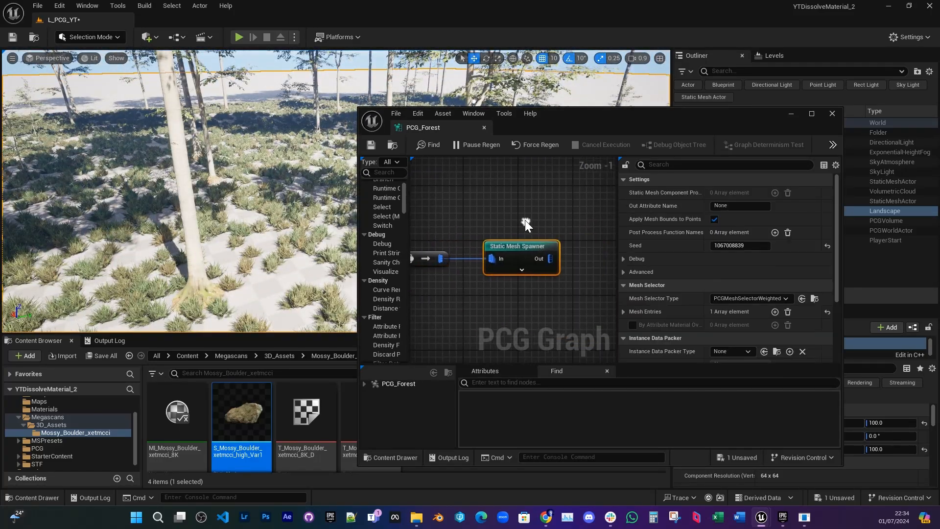
pyautogui.moveTo(632, 118); pyautogui.dragTo(564, 6)
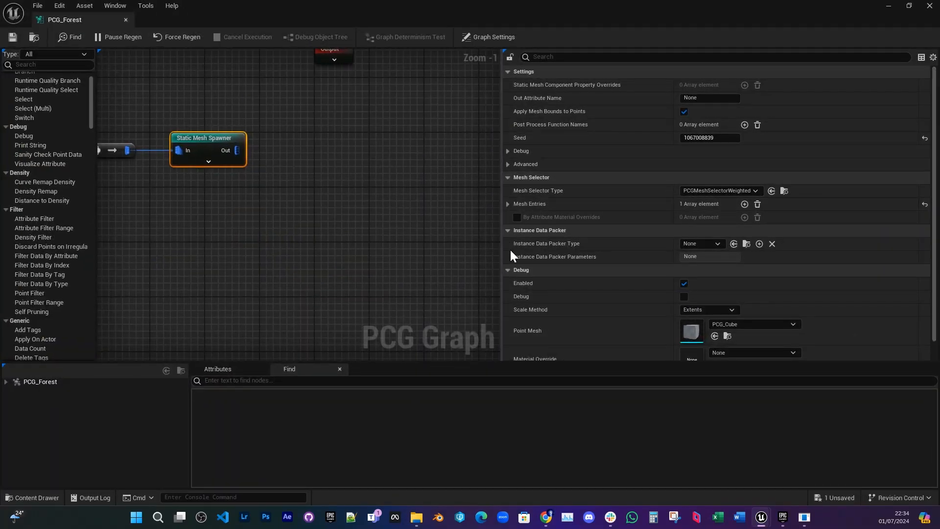
pyautogui.moveTo(262, 174); pyautogui.dragTo(335, 210, button='right')
pyautogui.click(508, 204)
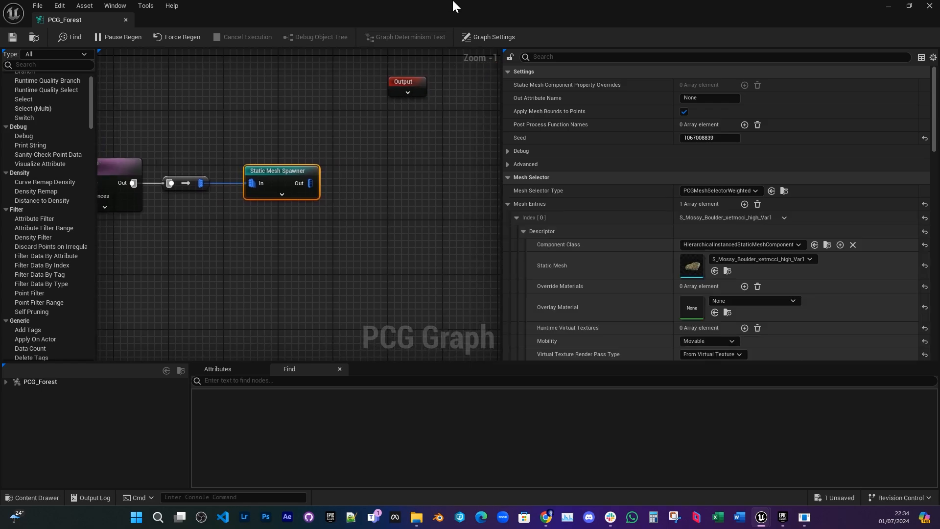
pyautogui.moveTo(452, 3); pyautogui.dragTo(522, 3)
# Step: Connect the Input node's Landscape output to the third Surface Sampler's Surface input and view the level
pyautogui.moveTo(223, 133); pyautogui.dragTo(499, 120, button='right')
pyautogui.moveTo(132, 222); pyautogui.dragTo(251, 278, button='right')
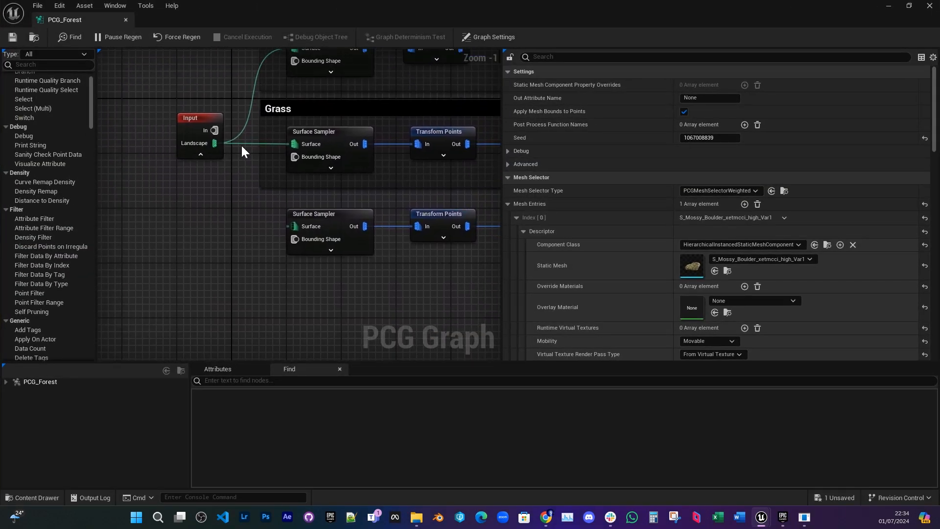
pyautogui.moveTo(314, 240); pyautogui.dragTo(294, 227)
pyautogui.moveTo(431, 4); pyautogui.dragTo(648, 83)
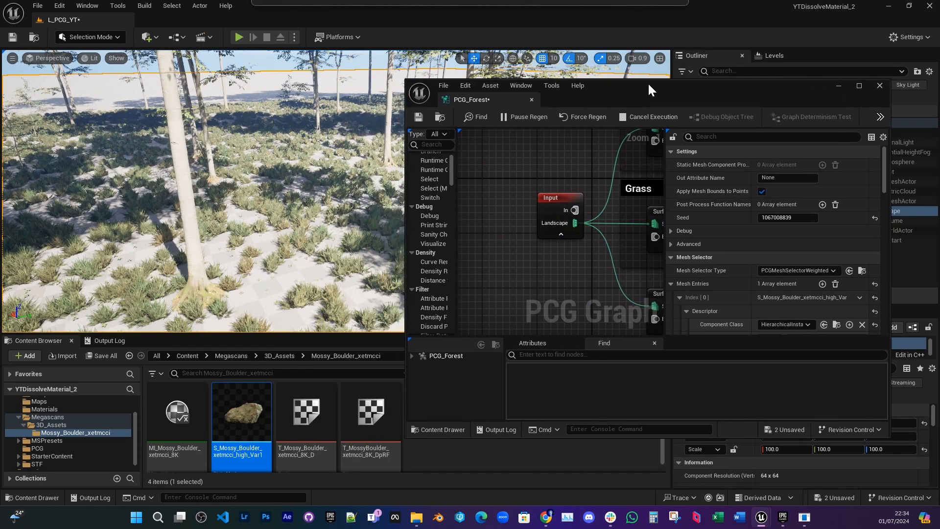
pyautogui.moveTo(313, 196); pyautogui.dragTo(250, 199, button='right')
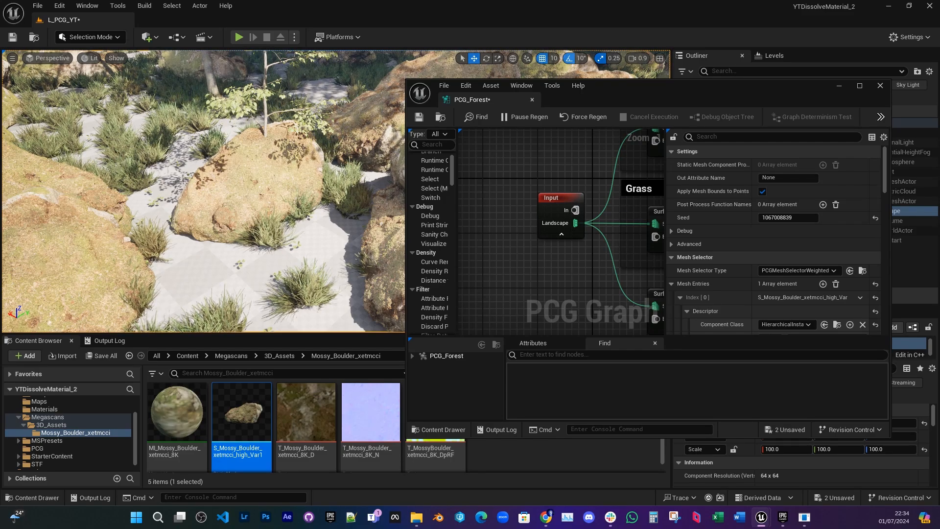
# Step: Set the third Surface Sampler's Points Per Squared Meter to 1.0 and its Point Extents to 200 on all axes
pyautogui.moveTo(637, 269); pyautogui.dragTo(560, 201, button='right')
pyautogui.click(551, 236)
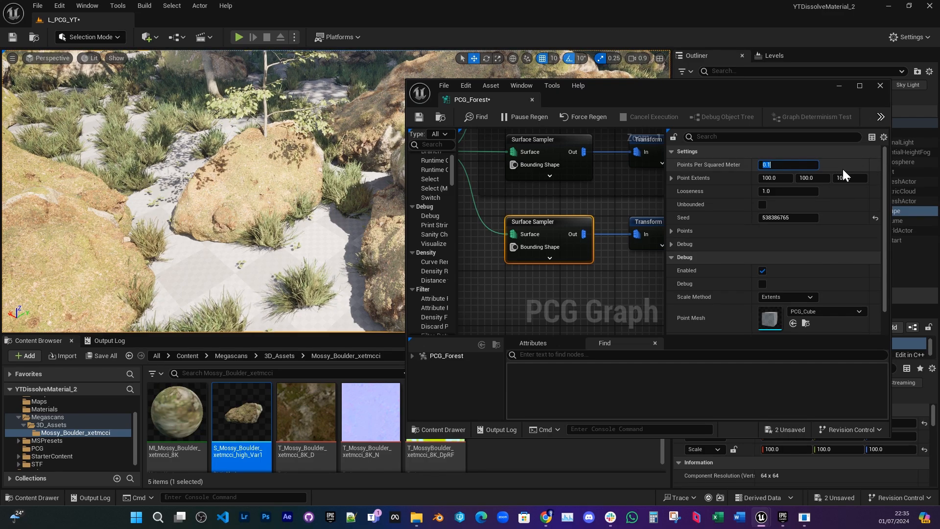
pyautogui.write('1')
pyautogui.press('Return')
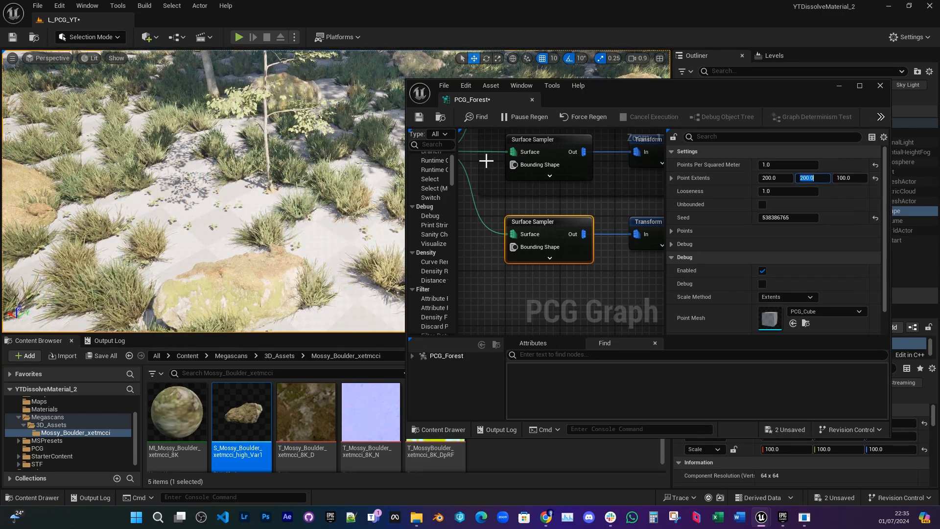
pyautogui.click(848, 179)
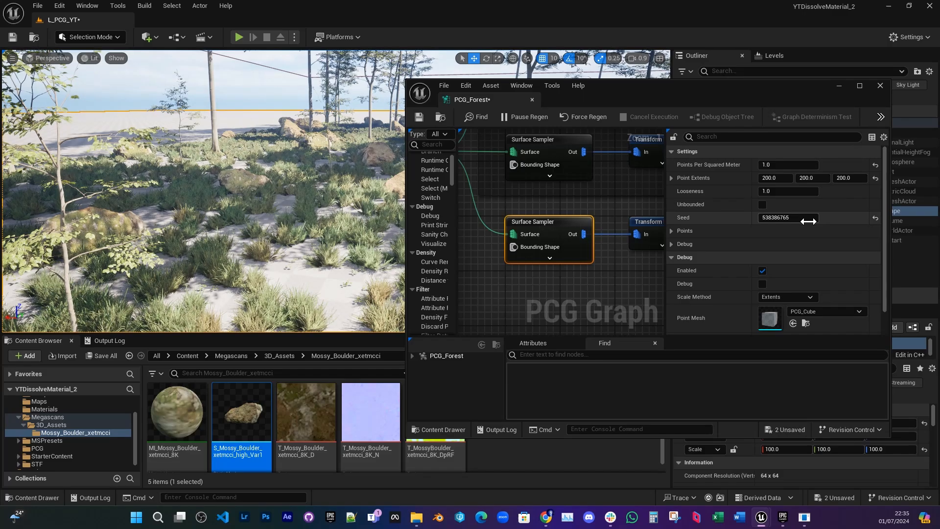
# Step: Set the third Surface Sampler's Point Extents to 300 on all axes and save the graph
pyautogui.click(806, 178)
pyautogui.write('300')
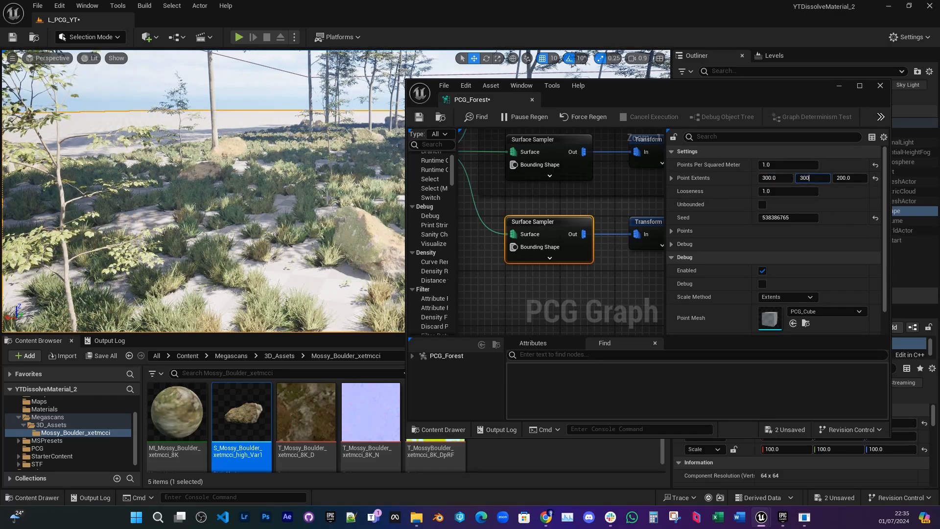
pyautogui.moveTo(392, 170); pyautogui.dragTo(412, 170, button='right')
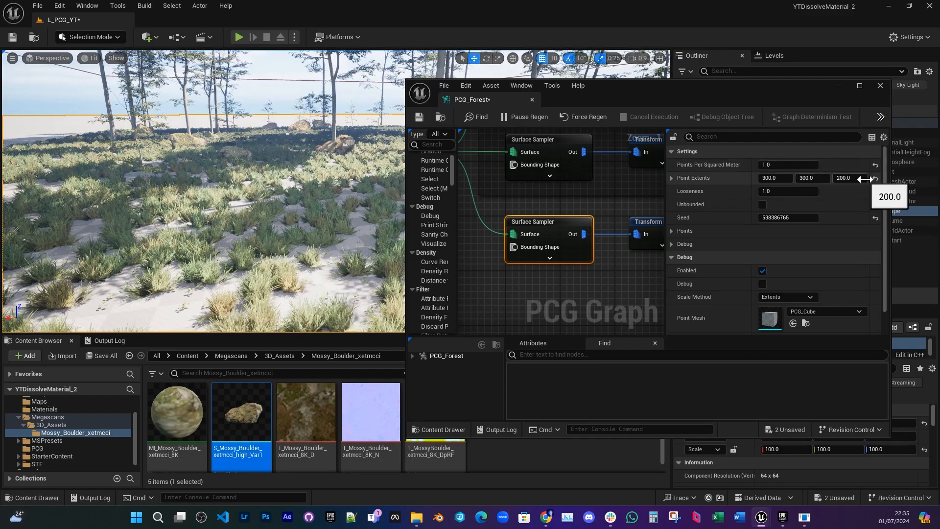
pyautogui.click(849, 177)
pyautogui.write('300')
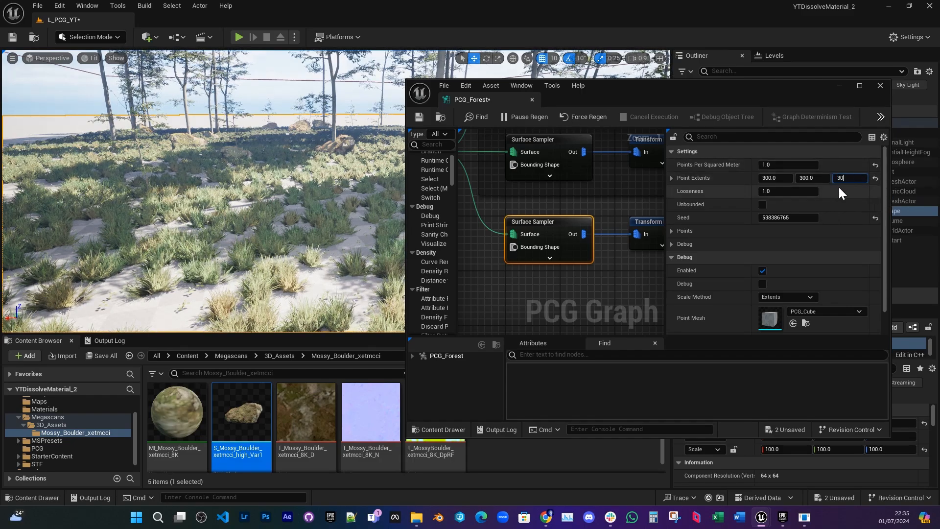
pyautogui.press('Return')
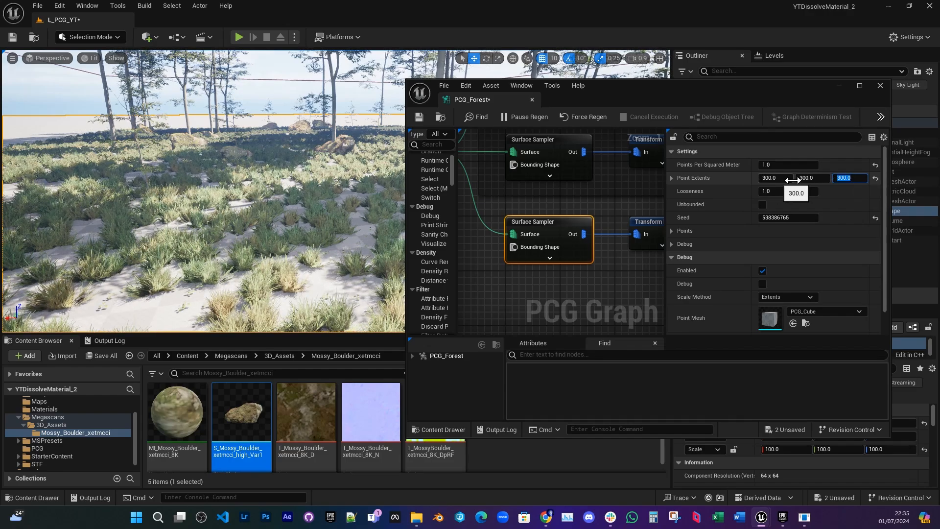
pyautogui.click(671, 177)
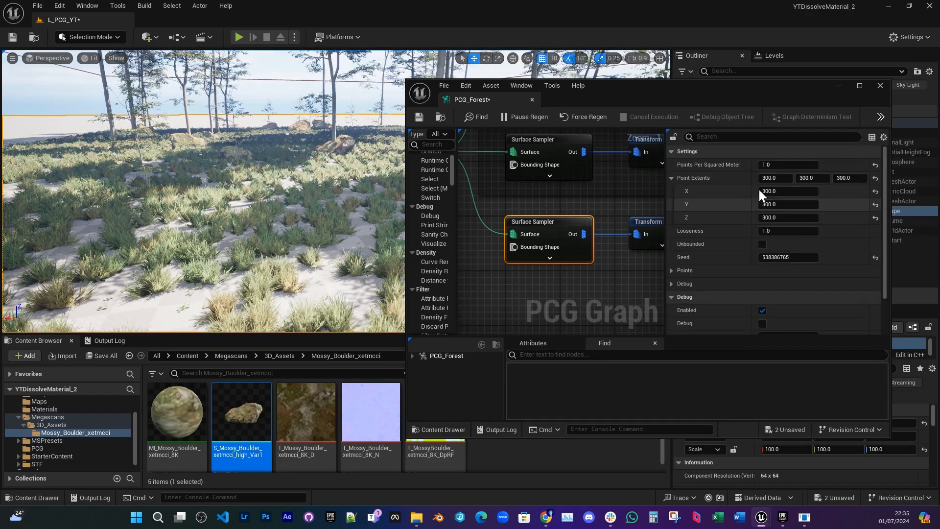
pyautogui.click(419, 117)
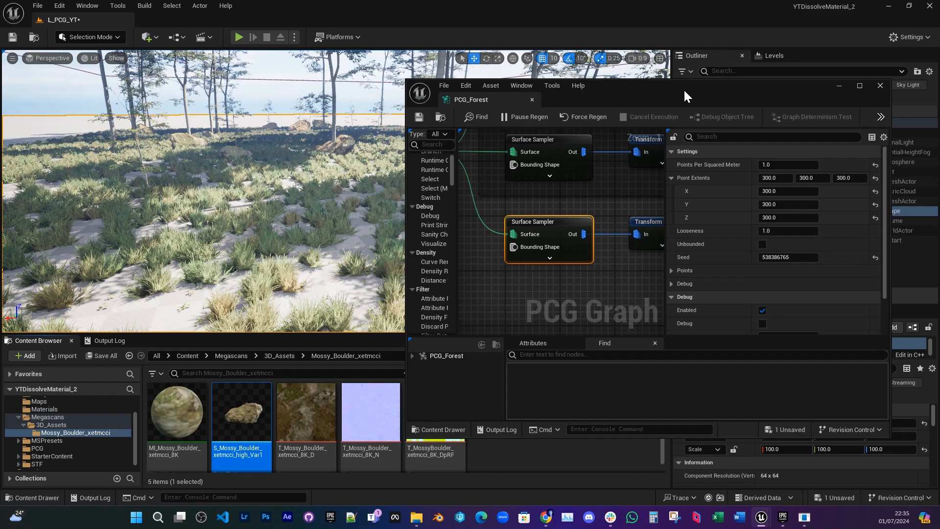
# Step: Compare the boulder placement around the tree trunks in the level with the Difference node's connections in the graph
pyautogui.moveTo(683, 89); pyautogui.dragTo(636, 86)
pyautogui.scroll(-1, 467, 195)
pyautogui.moveTo(524, 195)
pyautogui.mouseDown(button='right')
pyautogui.moveTo(467, 195)
pyautogui.moveTo(522, 198)
pyautogui.mouseUp(button='right')
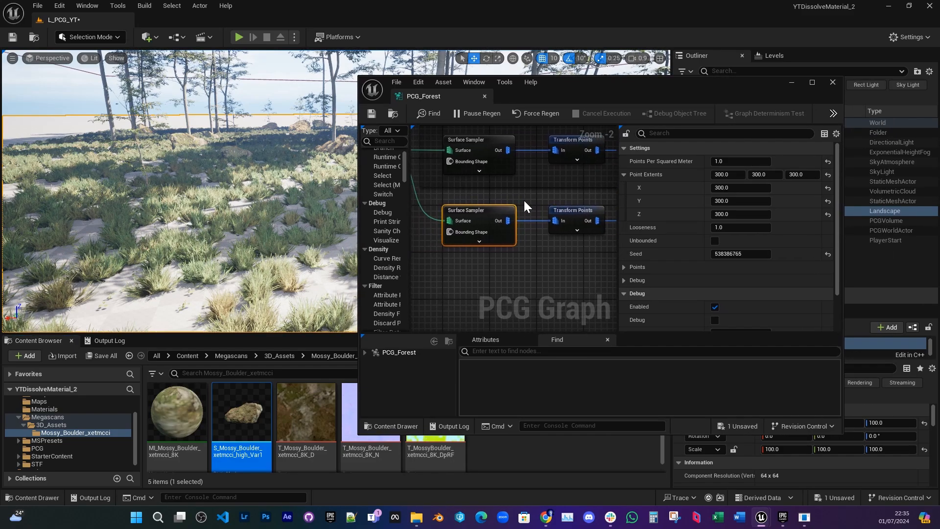
pyautogui.scroll(-2, 571, 217)
pyautogui.moveTo(571, 218); pyautogui.dragTo(495, 274, button='right')
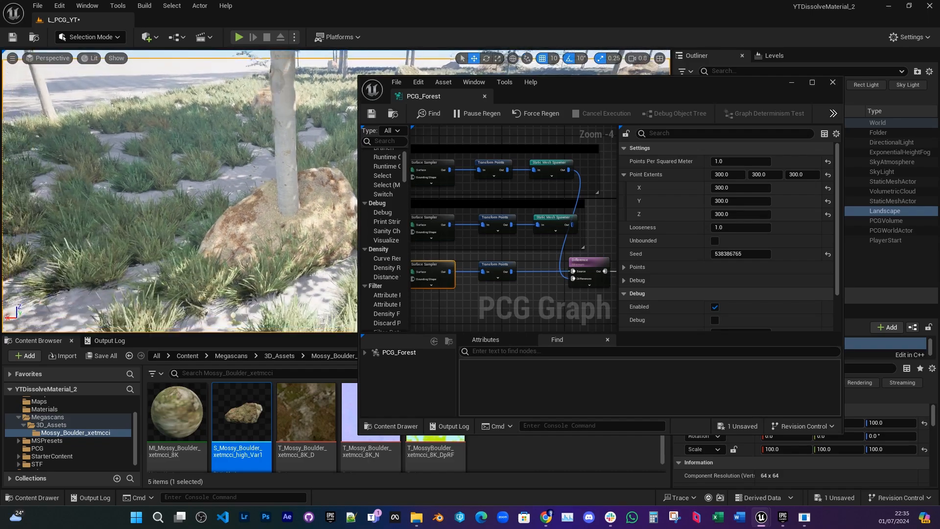
pyautogui.moveTo(614, 89); pyautogui.dragTo(692, 72)
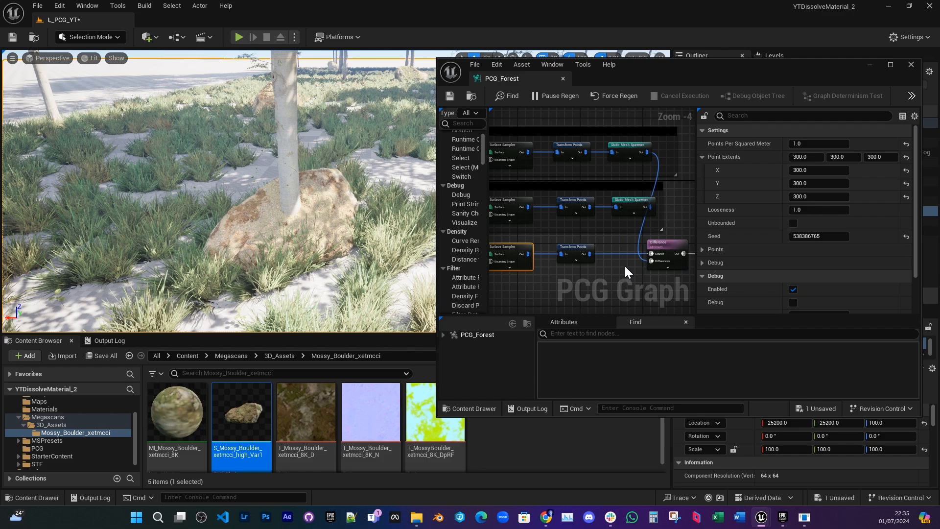
pyautogui.scroll(3, 625, 265)
pyautogui.moveTo(635, 242); pyautogui.dragTo(599, 238, button='right')
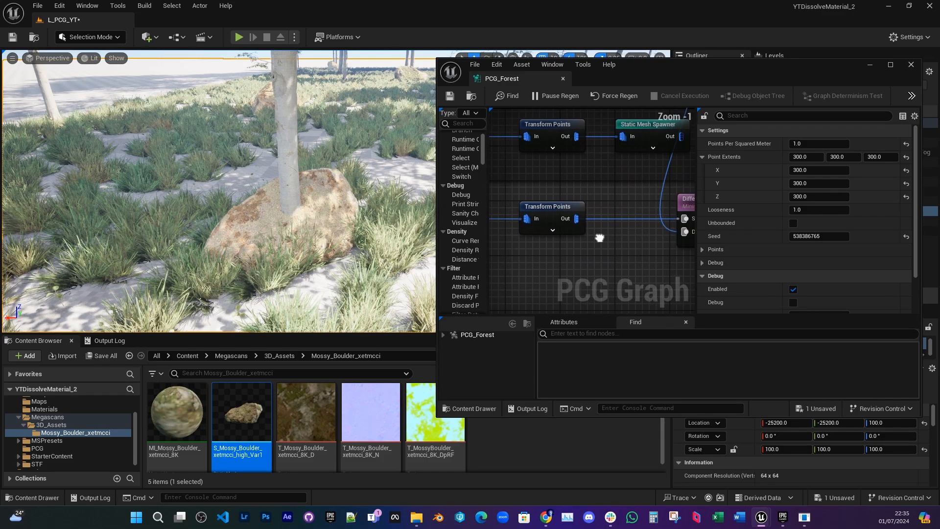
# Step: Add a Self Pruning node beside the Transform Points node of the boulder chain
pyautogui.doubleClick(734, 61)
pyautogui.moveTo(316, 198); pyautogui.dragTo(333, 264, button='right')
pyautogui.scroll(1, 391, 218)
pyautogui.click(253, 231)
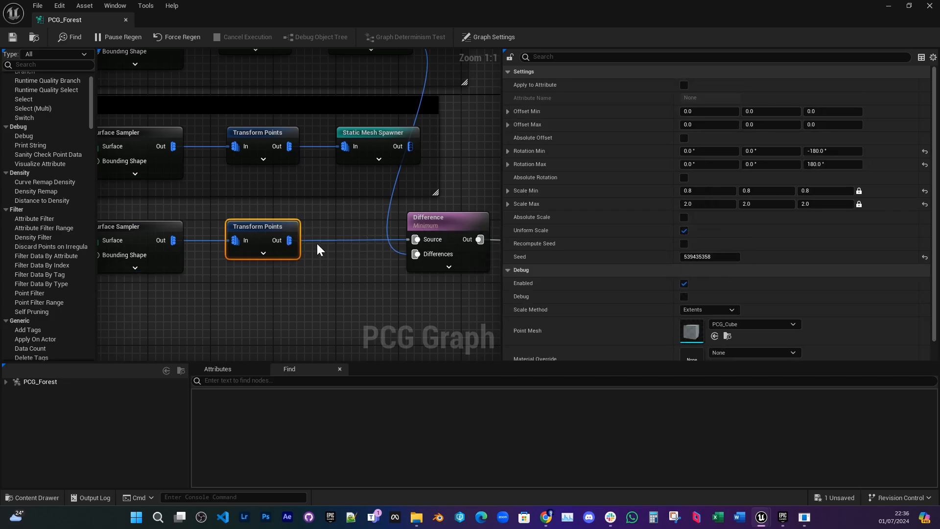
pyautogui.rightClick(321, 260)
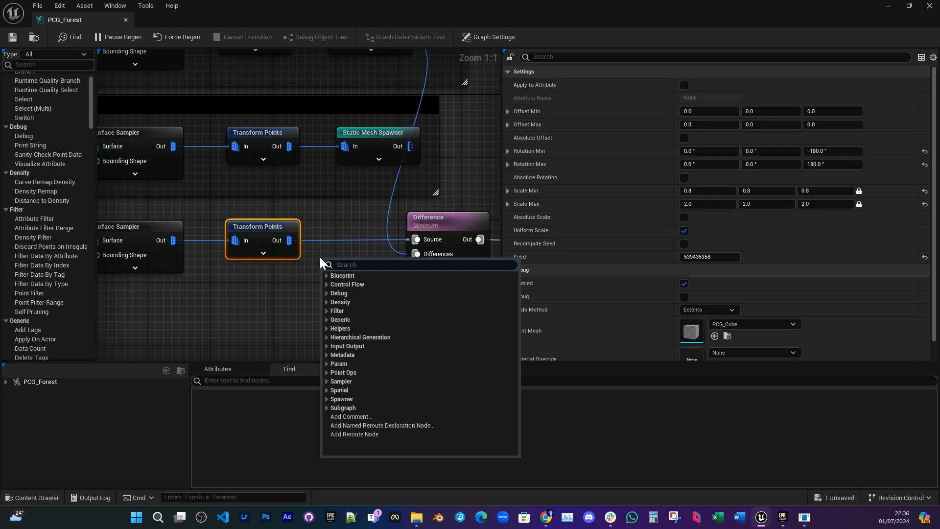
pyautogui.write('self')
pyautogui.press('Return')
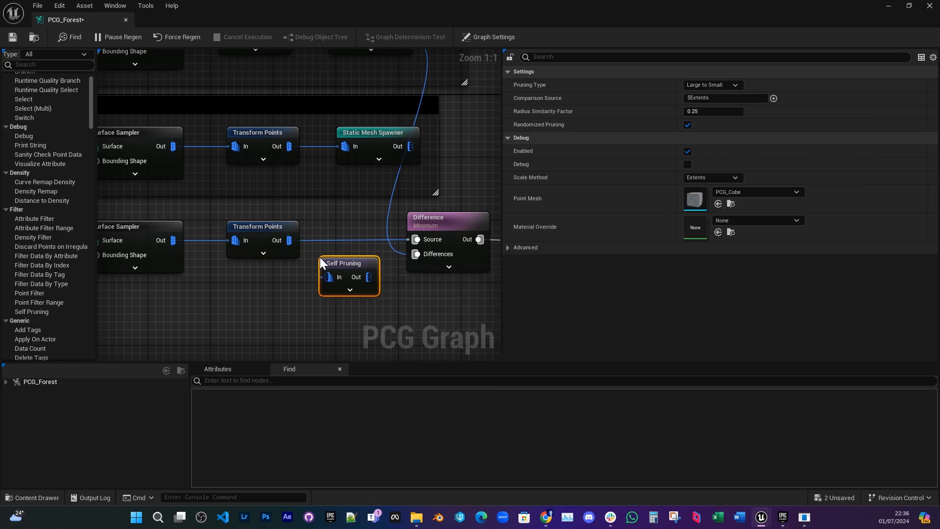
# Step: Wire the Self Pruning node between the boulder chain's Transform Points and the Difference node's Source input, and align it with the row
pyautogui.moveTo(331, 259); pyautogui.dragTo(335, 248)
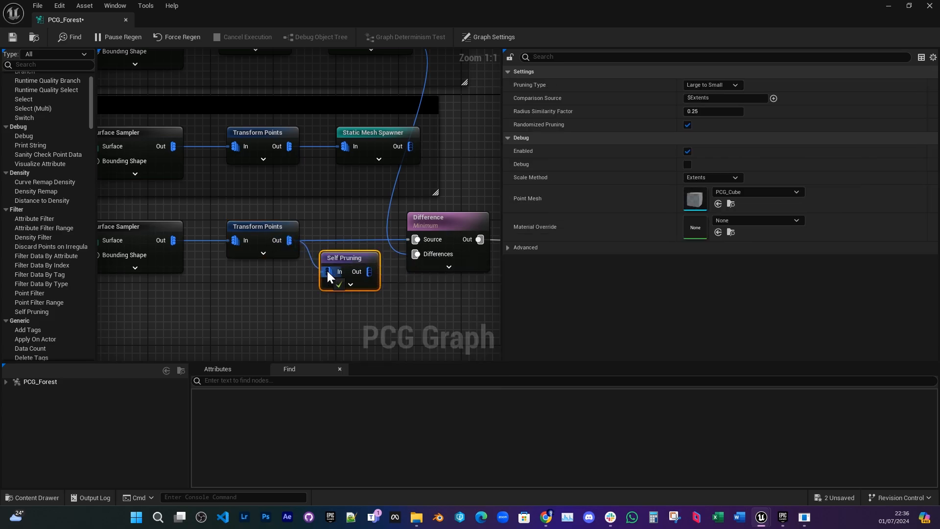
pyautogui.moveTo(370, 272); pyautogui.dragTo(421, 240)
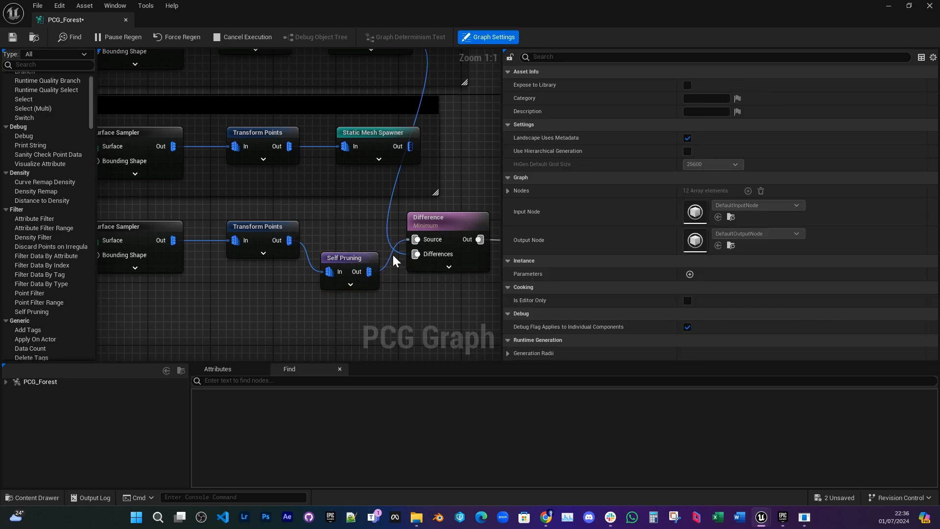
pyautogui.moveTo(352, 258); pyautogui.dragTo(352, 233)
# Step: Examine the boulder distribution in the level with the Self Pruning node in place
pyautogui.doubleClick(373, 12)
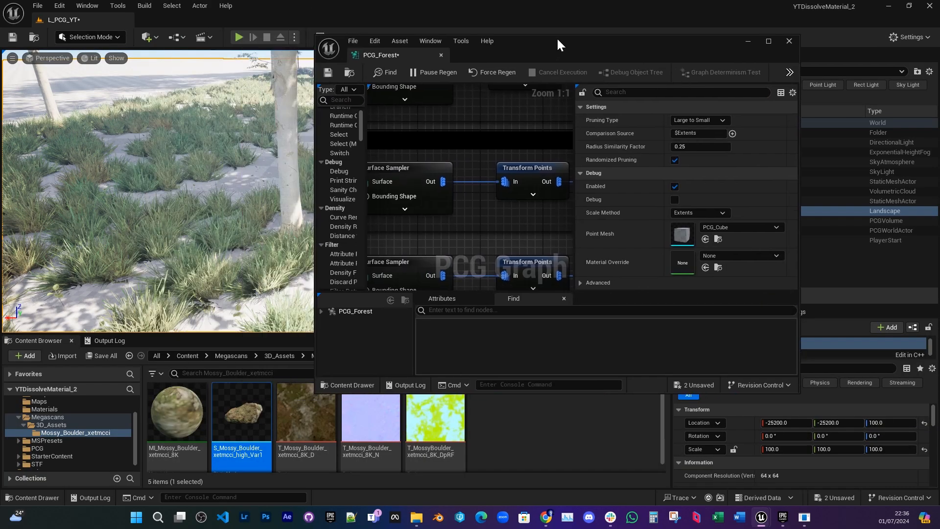
pyautogui.press('w')
pyautogui.moveTo(156, 196); pyautogui.dragTo(210, 200, button='right')
pyautogui.press('w')
pyautogui.press('w')
pyautogui.click(335, 73)
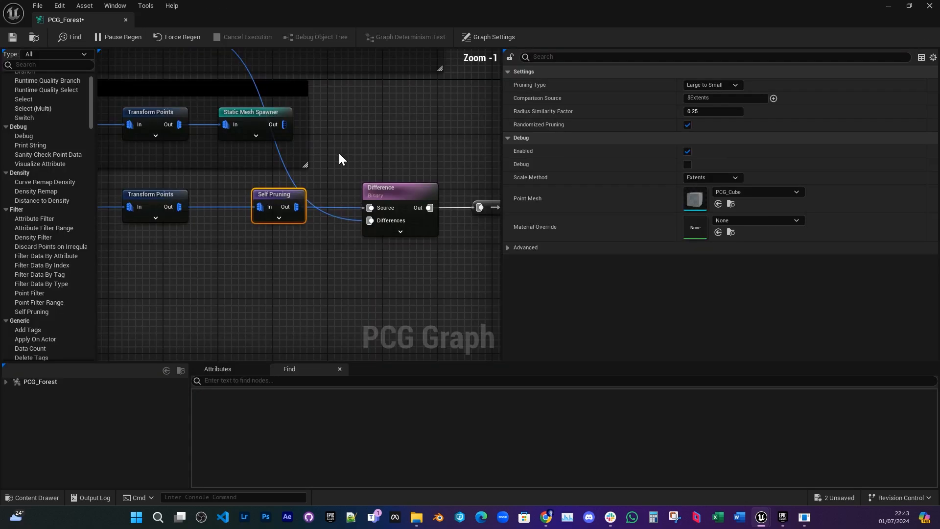
pyautogui.scroll(1, 355, 152)
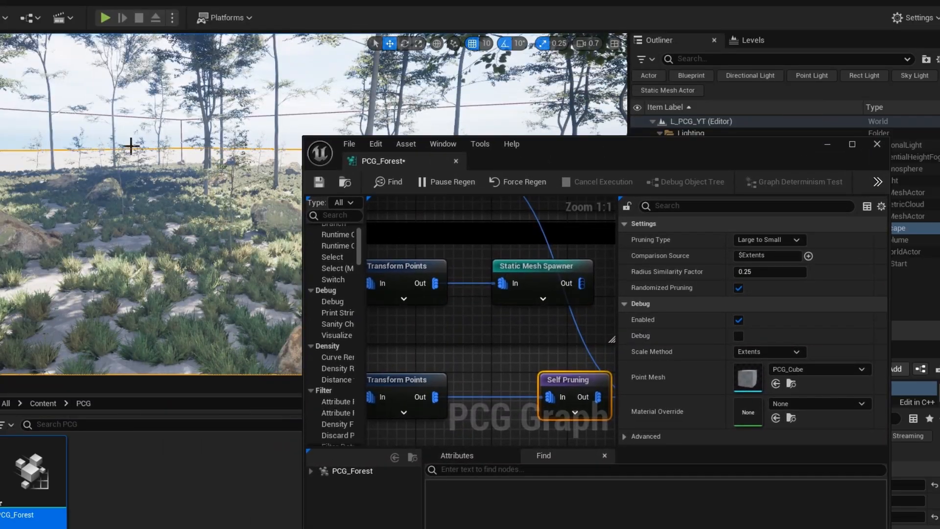
pyautogui.moveTo(135, 149); pyautogui.dragTo(133, 149, button='right')
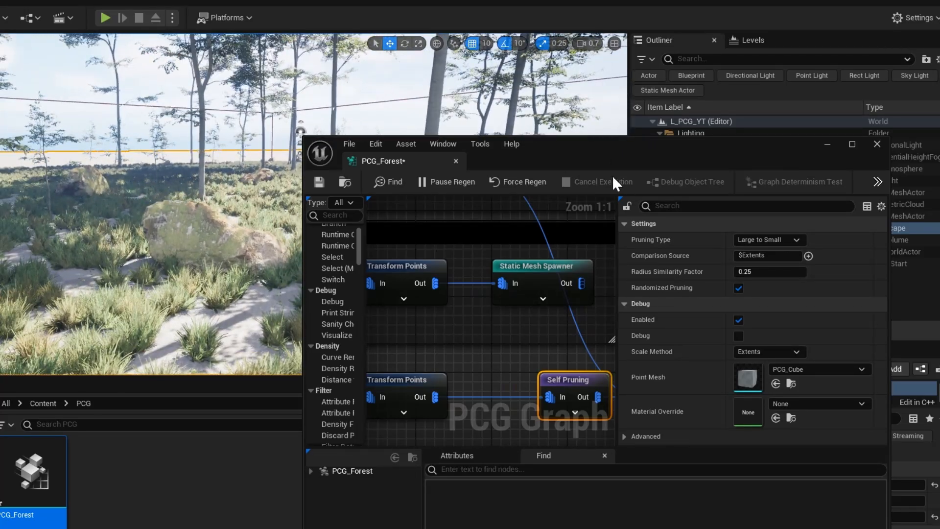
# Step: Compare the Point Extents of the Trees chain's Surface Sampler with those of the boulder chain's Surface Sampler
pyautogui.moveTo(611, 150); pyautogui.dragTo(616, 1)
pyautogui.moveTo(153, 141); pyautogui.dragTo(458, 228, button='right')
pyautogui.moveTo(131, 230); pyautogui.dragTo(141, 255, button='right')
pyautogui.click(137, 93)
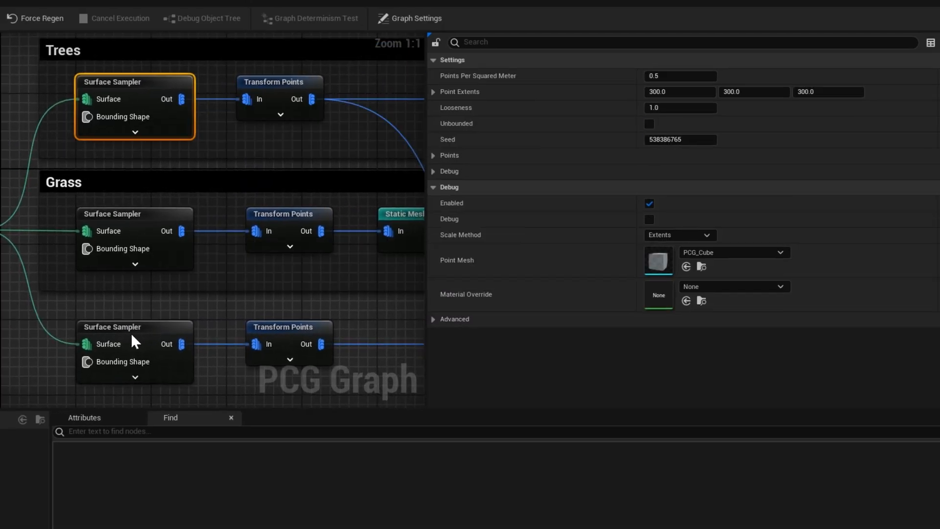
pyautogui.click(130, 334)
pyautogui.moveTo(268, 235); pyautogui.dragTo(256, 188, button='right')
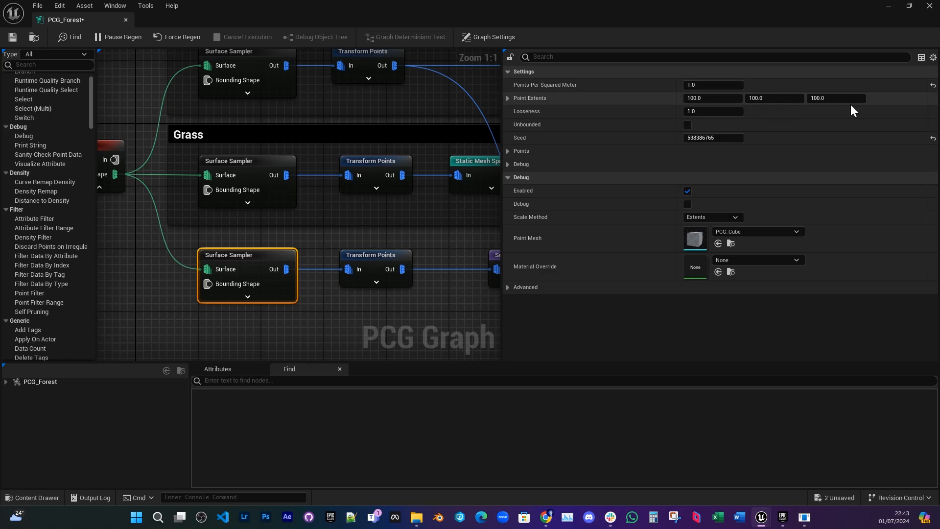
pyautogui.moveTo(438, 183); pyautogui.dragTo(235, 95, button='right')
pyautogui.moveTo(424, 164); pyautogui.dragTo(327, 188, button='right')
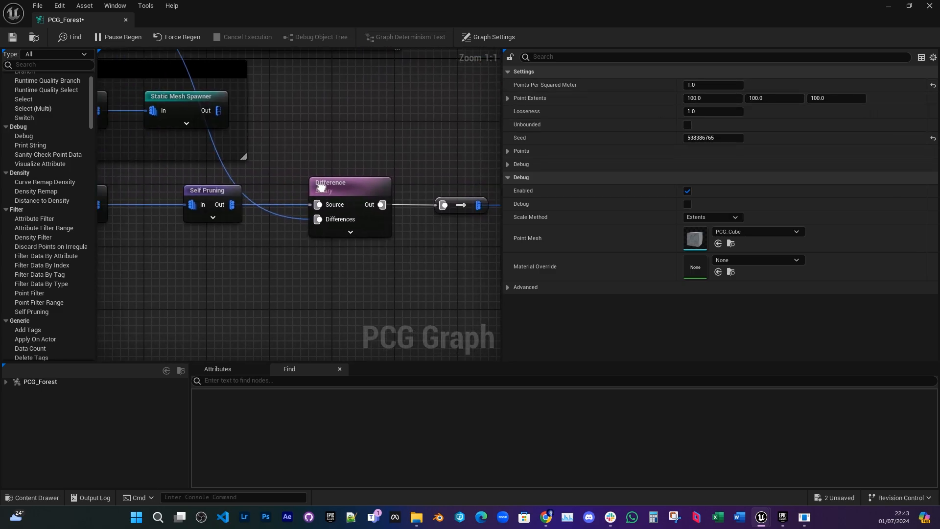
# Step: Reset the Difference node's Density Function to its default and check the boulders in the level
pyautogui.click(359, 191)
pyautogui.moveTo(610, 4); pyautogui.dragTo(550, 64)
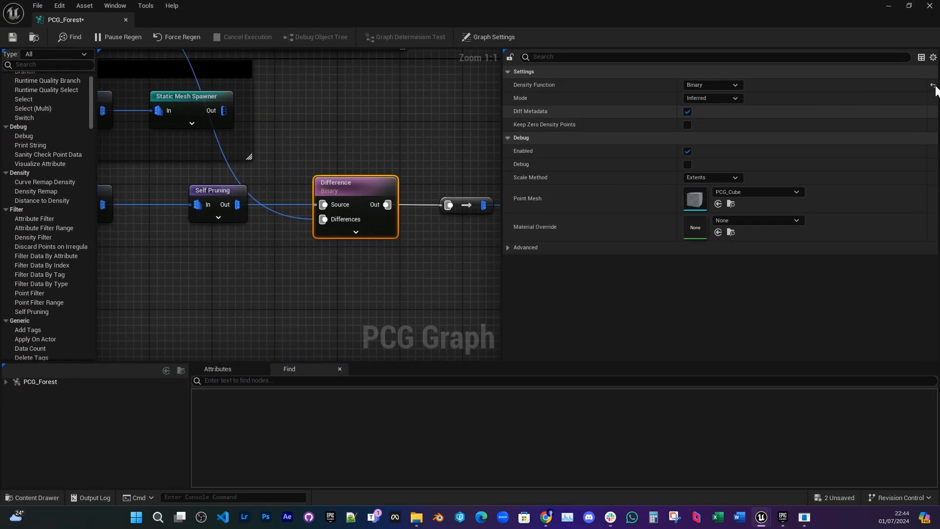
pyautogui.click(933, 84)
pyautogui.press('super+Down')
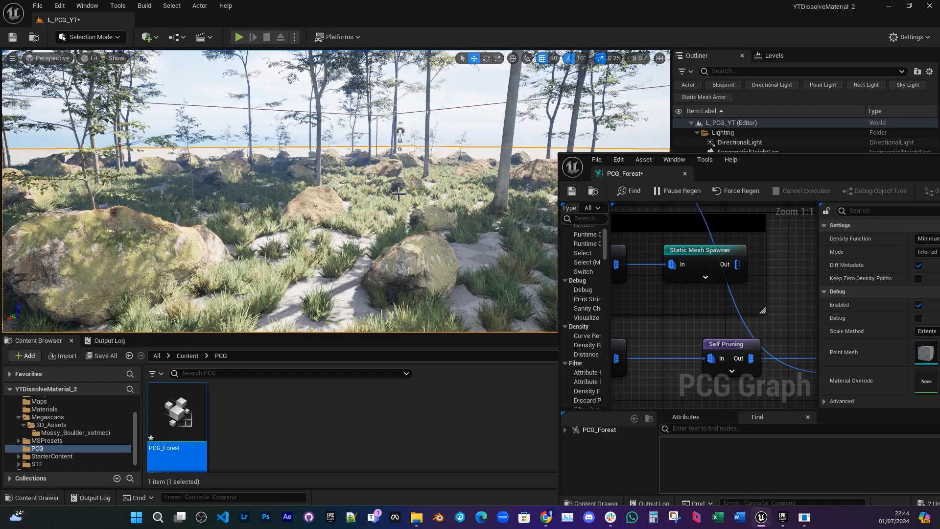
pyautogui.moveTo(769, 166); pyautogui.dragTo(531, 9)
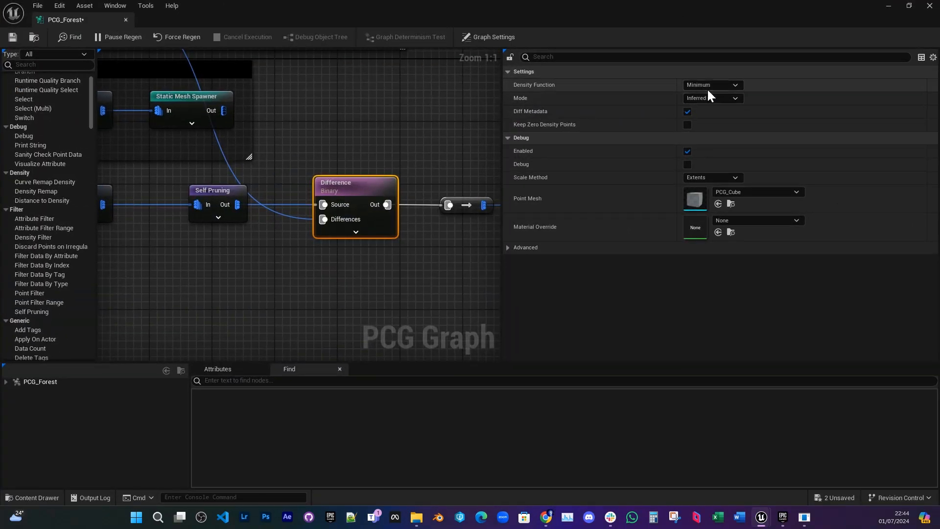
# Step: Set the Difference node's Density Function to Binary and inspect the boulders around the tree trunks in the level
pyautogui.moveTo(355, 186); pyautogui.dragTo(331, 186, button='right')
pyautogui.click(722, 86)
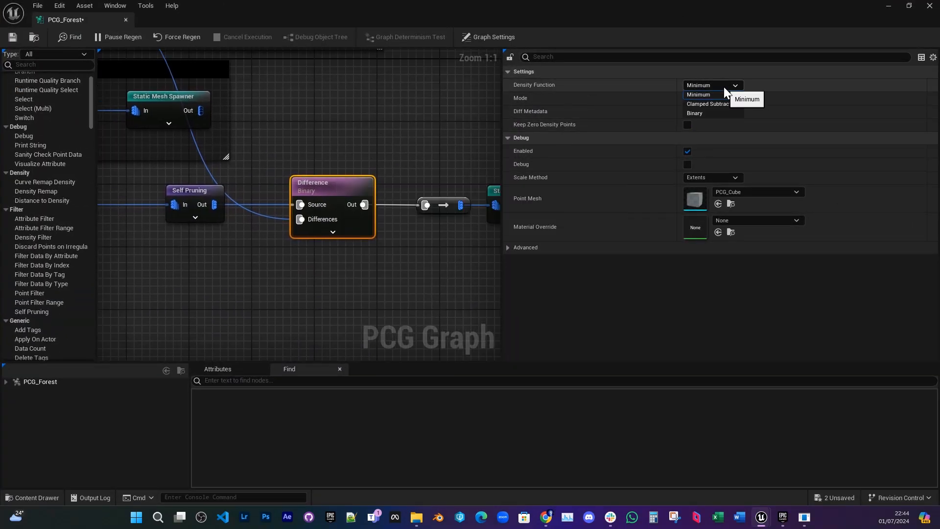
pyautogui.click(713, 113)
pyautogui.moveTo(546, 5); pyautogui.dragTo(712, 64)
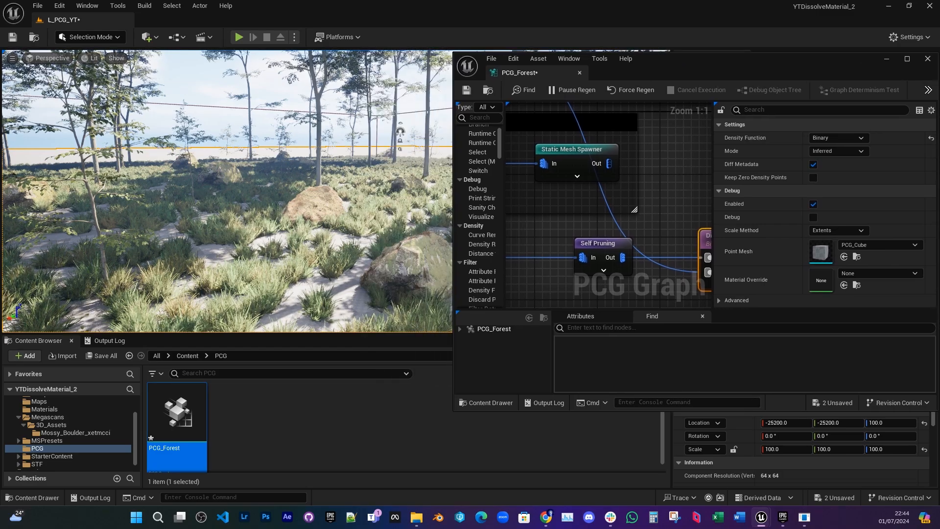
pyautogui.press('w')
pyautogui.moveTo(316, 177); pyautogui.dragTo(287, 179, button='right')
pyautogui.press('w')
pyautogui.press('w')
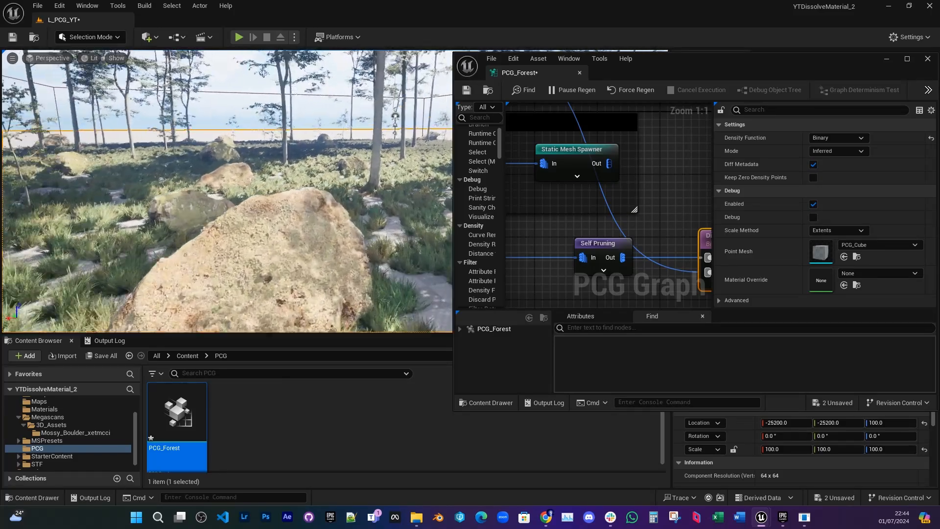
pyautogui.press('w')
pyautogui.moveTo(225, 146); pyautogui.dragTo(222, 146, button='right')
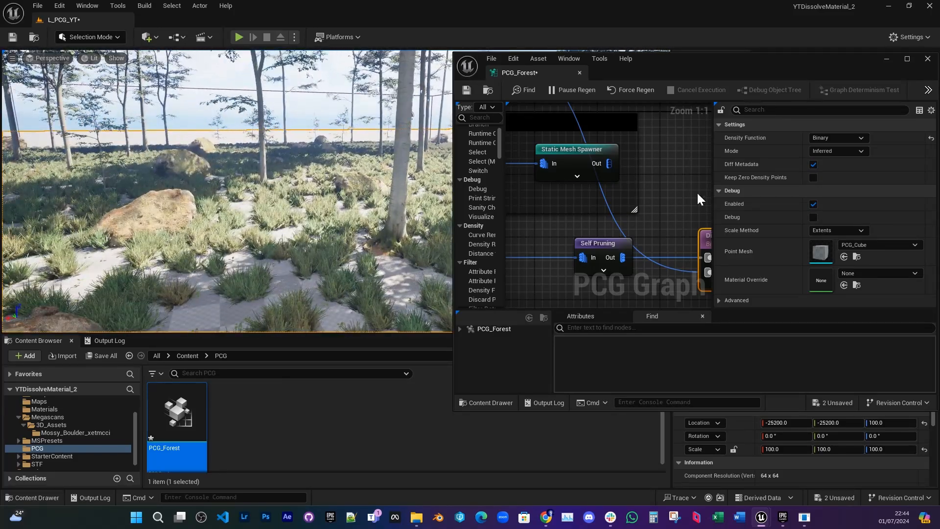
# Step: Save the PCG_Forest graph with the updated Difference settings
pyautogui.moveTo(661, 186); pyautogui.dragTo(583, 164, button='right')
pyautogui.scroll(-1, 622, 204)
pyautogui.moveTo(622, 204); pyautogui.dragTo(682, 238, button='right')
pyautogui.click(466, 90)
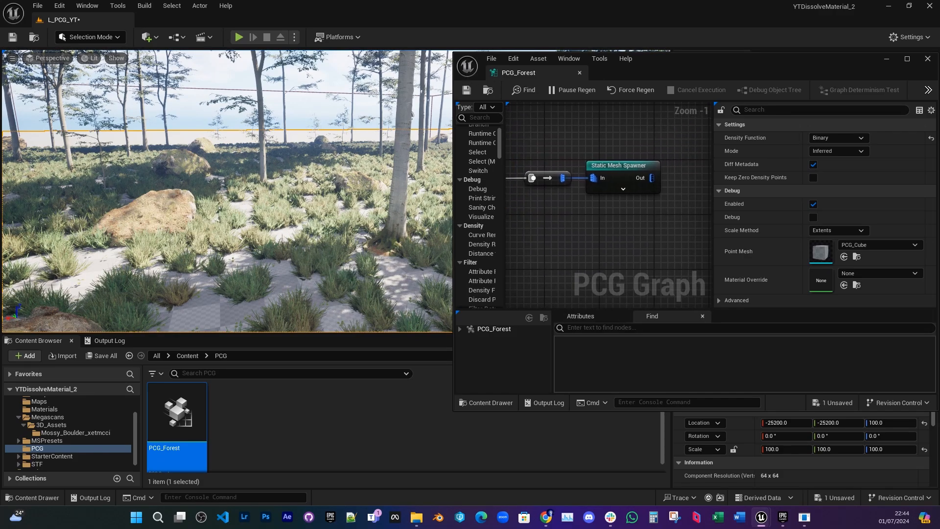
# Step: Review the Self Pruning node's settings and its available Pruning Type options
pyautogui.moveTo(509, 138); pyautogui.dragTo(676, 139, button='right')
pyautogui.click(590, 163)
pyautogui.moveTo(613, 155); pyautogui.dragTo(647, 172, button='right')
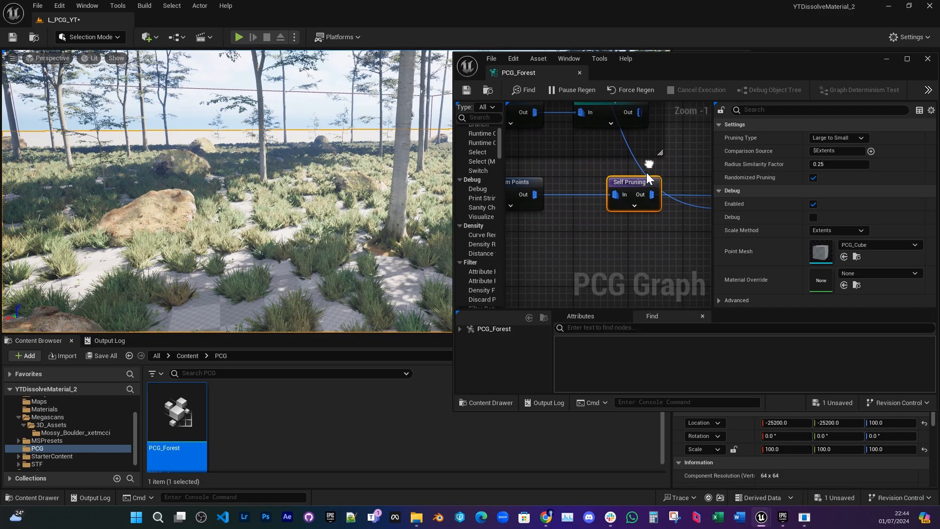
pyautogui.scroll(1, 650, 178)
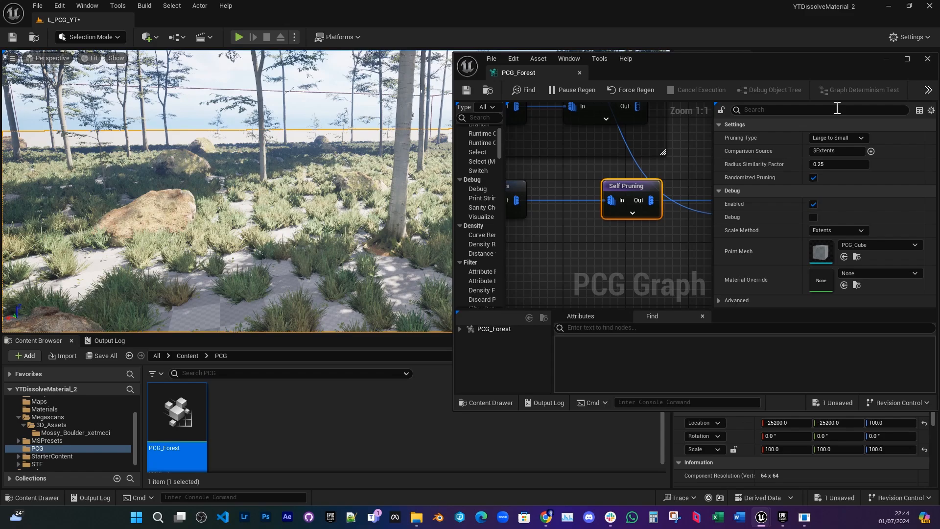
pyautogui.moveTo(811, 63); pyautogui.dragTo(777, 55)
pyautogui.click(812, 129)
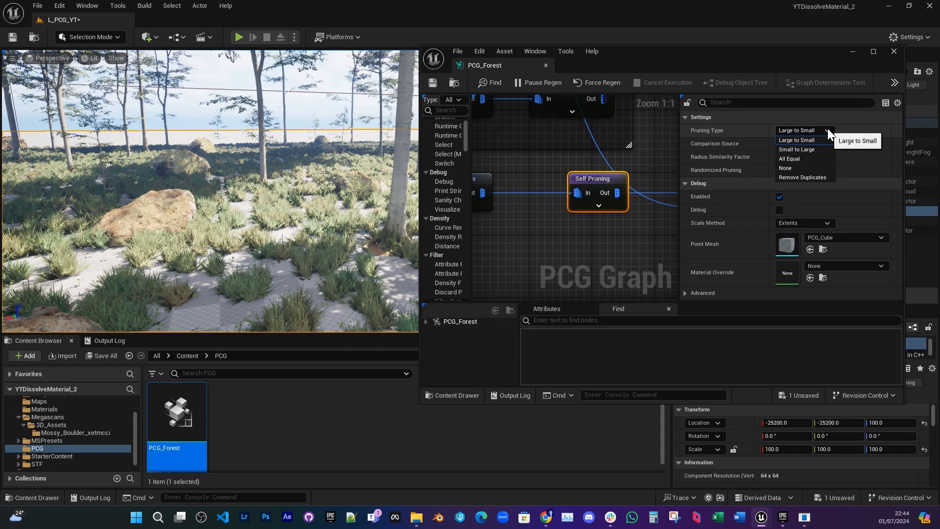
pyautogui.click(827, 129)
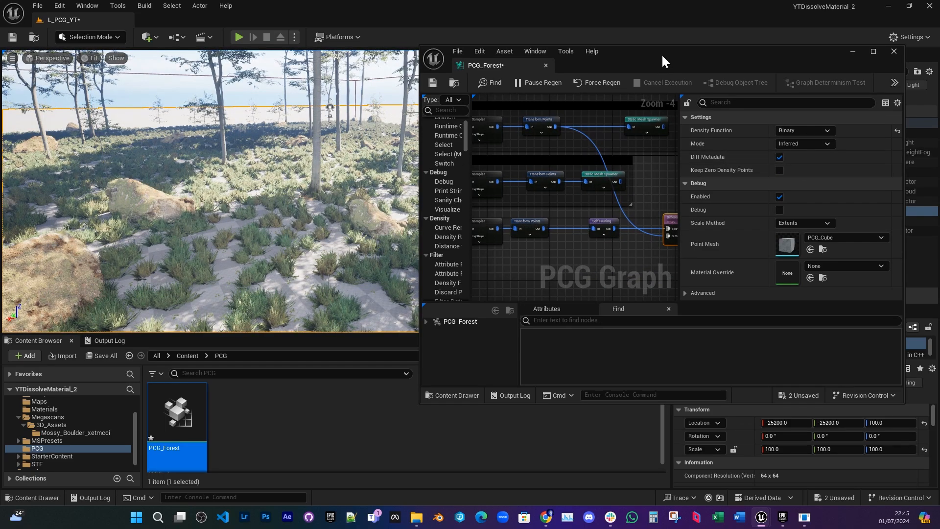
# Step: Enlarge the PCG_Forest editor and widen its graph area to show more of the boulder chain
pyautogui.moveTo(662, 54); pyautogui.dragTo(558, 4)
pyautogui.scroll(2, 411, 218)
pyautogui.moveTo(409, 218); pyautogui.dragTo(308, 226, button='right')
pyautogui.scroll(-2, 309, 228)
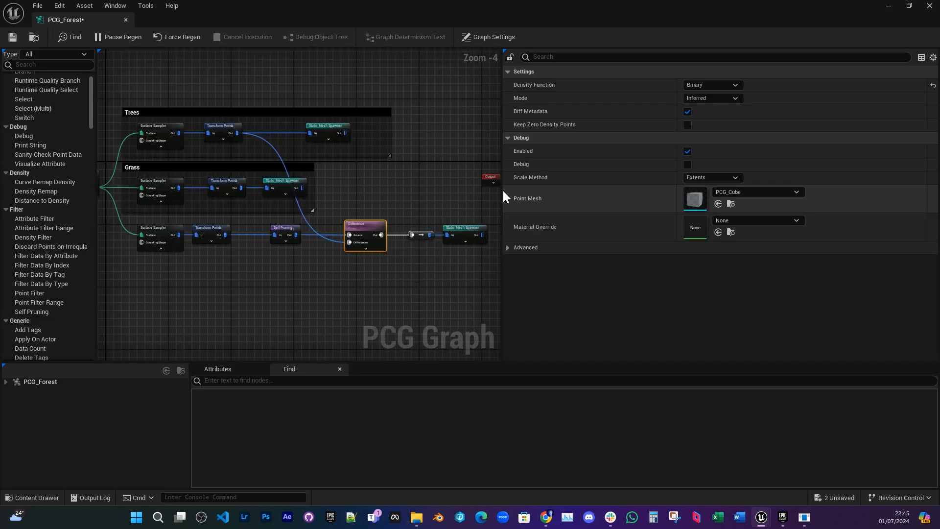
pyautogui.moveTo(503, 189); pyautogui.dragTo(574, 189)
pyautogui.scroll(3, 465, 244)
pyautogui.moveTo(386, 262); pyautogui.dragTo(486, 244, button='right')
pyautogui.scroll(-1, 486, 244)
pyautogui.moveTo(542, 254); pyautogui.dragTo(493, 251, button='right')
pyautogui.scroll(-2, 493, 250)
# Step: Save the graph and wrap the whole boulder chain, from Surface Sampler to Static Mesh Spawner, in a comment titled "Rocks"
pyautogui.moveTo(504, 253); pyautogui.dragTo(302, 216)
pyautogui.scroll(2, 304, 234)
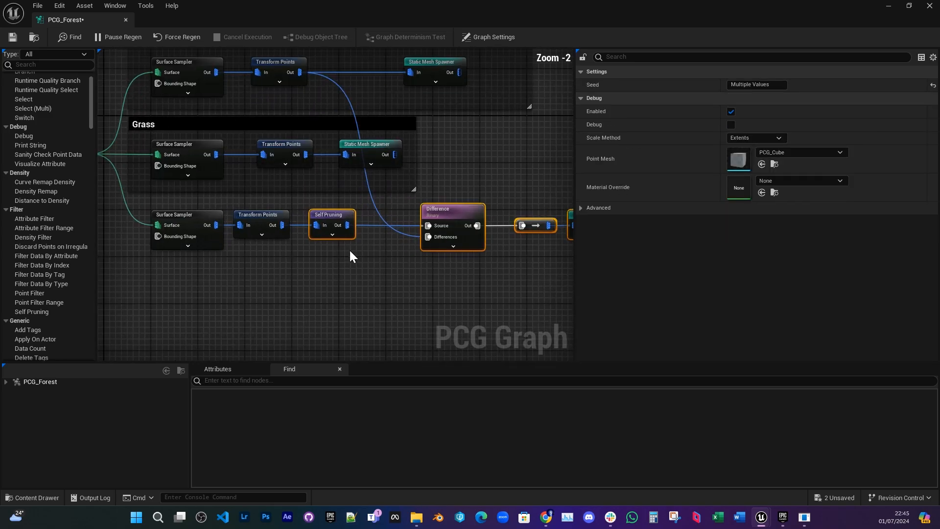
pyautogui.click(377, 259)
pyautogui.moveTo(377, 259); pyautogui.dragTo(405, 279, button='right')
pyautogui.scroll(-1, 557, 285)
pyautogui.moveTo(557, 285); pyautogui.dragTo(517, 271, button='right')
pyautogui.moveTo(533, 270); pyautogui.dragTo(181, 210)
pyautogui.hotkey('ctrl', 's')
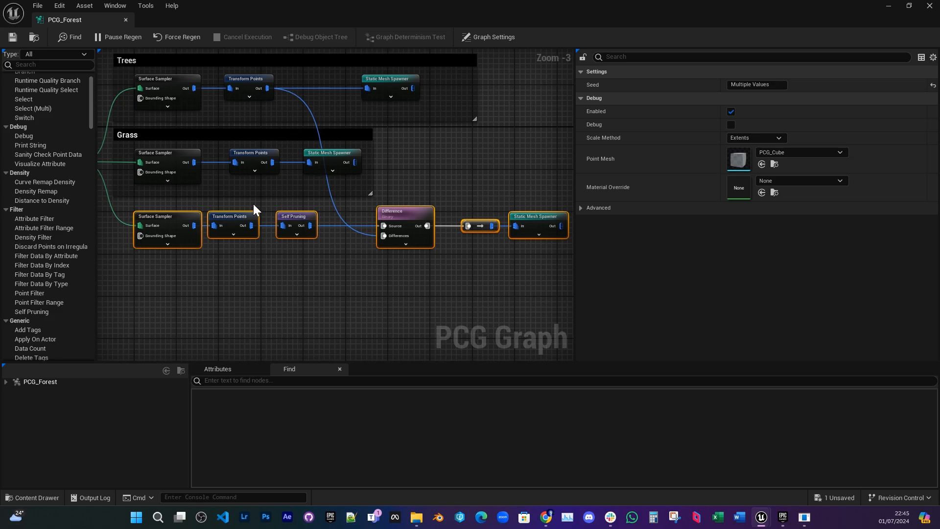
pyautogui.press('c')
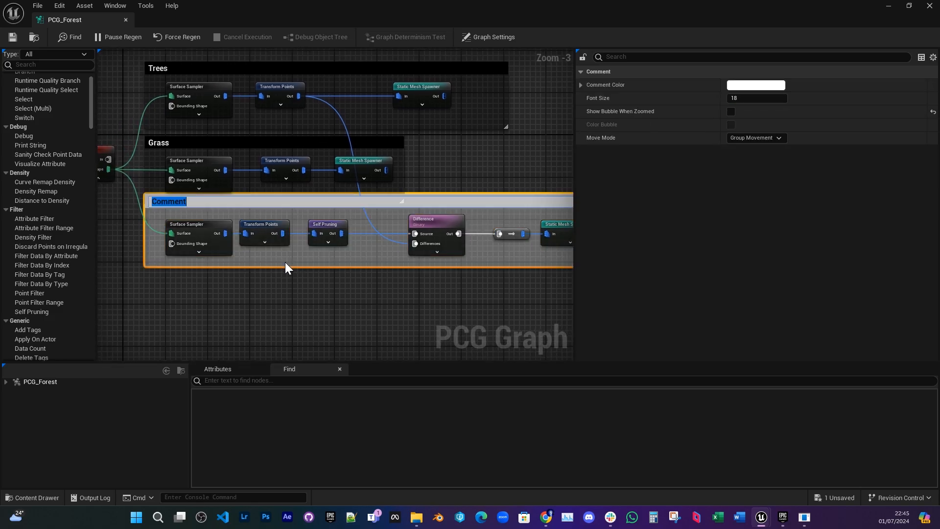
pyautogui.write('Rocks')
pyautogui.press('Return')
# Step: Set the Rocks comment's colour to black
pyautogui.click(762, 86)
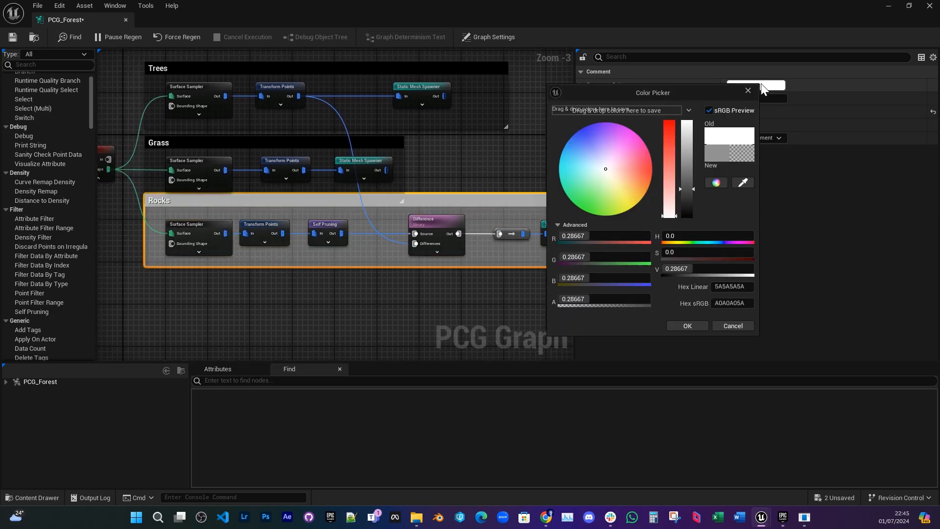
pyautogui.moveTo(686, 181); pyautogui.dragTo(704, 305)
pyautogui.click(697, 328)
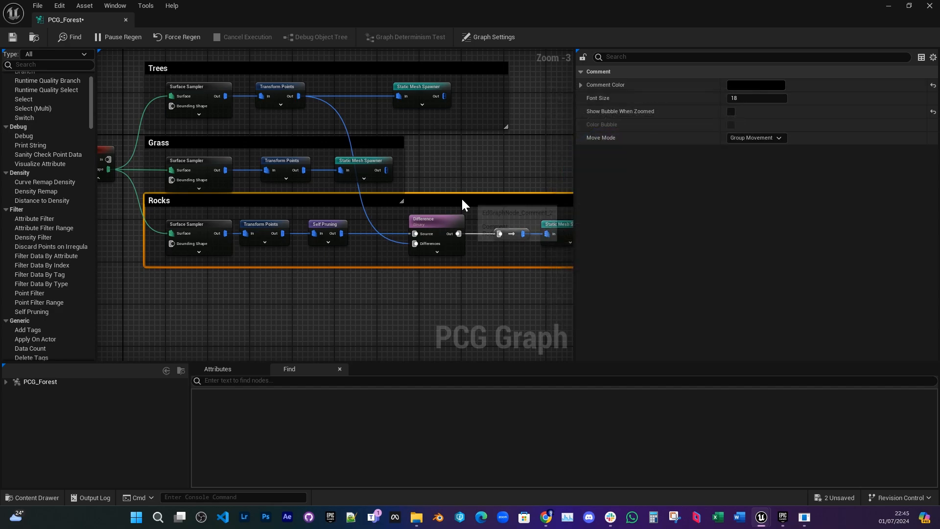
# Step: Move the Rocks comment group down so it clears the Grass group, widen the graph area, and save the graph
pyautogui.moveTo(462, 198); pyautogui.dragTo(462, 220)
pyautogui.scroll(-2, 463, 221)
pyautogui.scroll(1, 422, 207)
pyautogui.scroll(1, 422, 207)
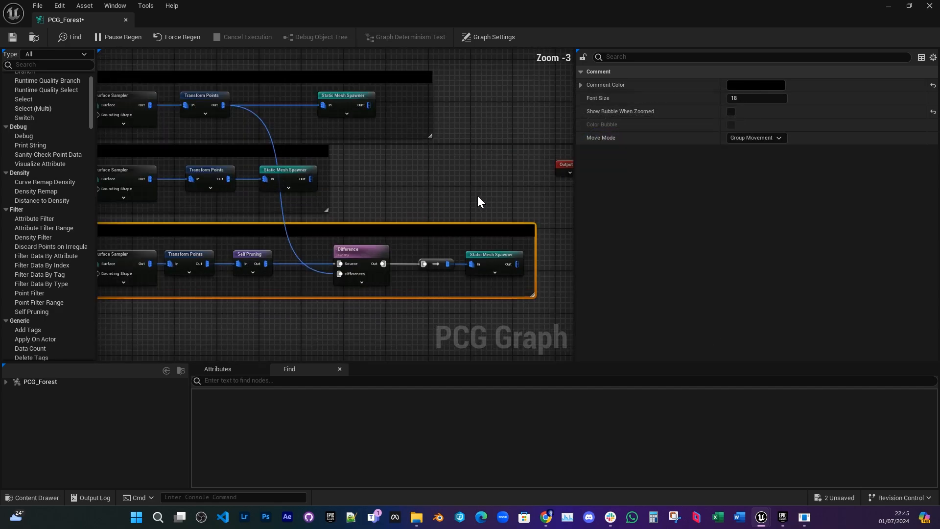
pyautogui.moveTo(573, 178); pyautogui.dragTo(645, 179)
pyautogui.moveTo(469, 188); pyautogui.dragTo(545, 200, button='right')
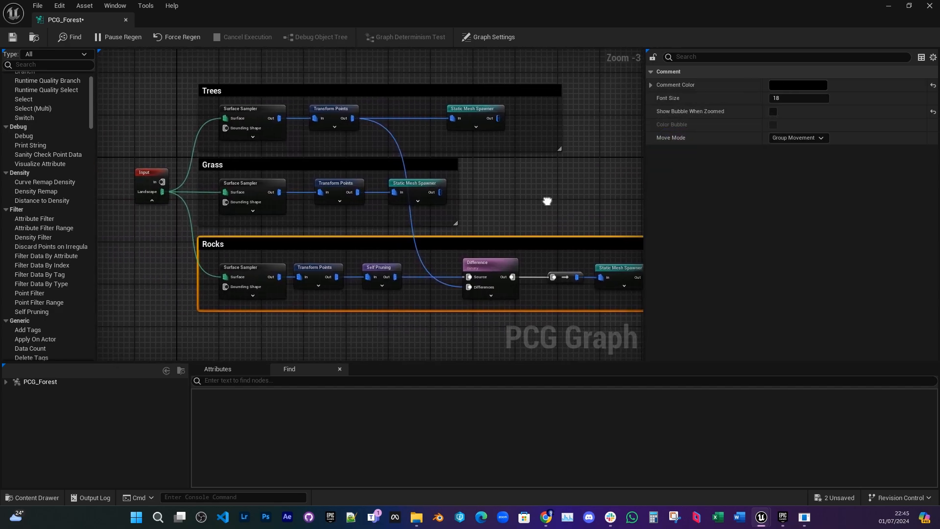
pyautogui.hotkey('ctrl', 's')
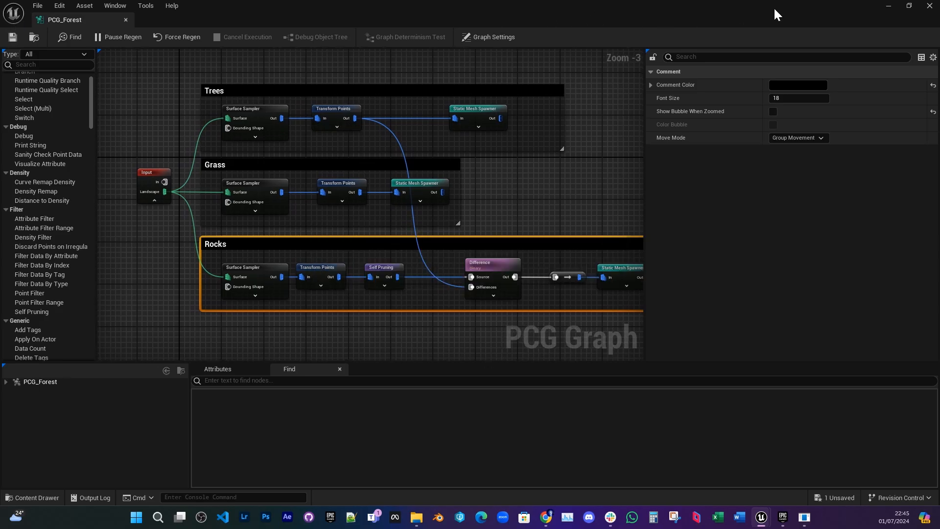
# Step: Return to the level and examine the generated forest's trees, grass and boulders from several viewpoints
pyautogui.click(889, 6)
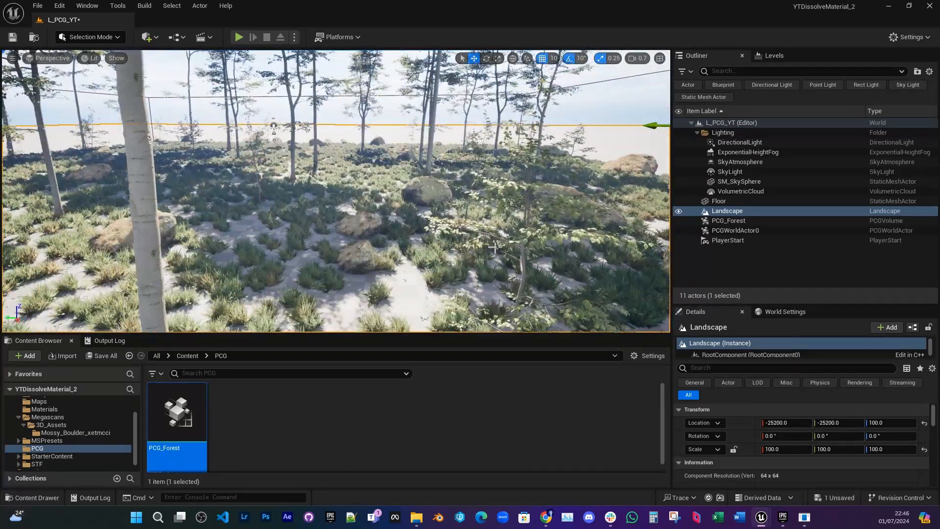
pyautogui.moveTo(494, 247); pyautogui.dragTo(493, 248, button='right')
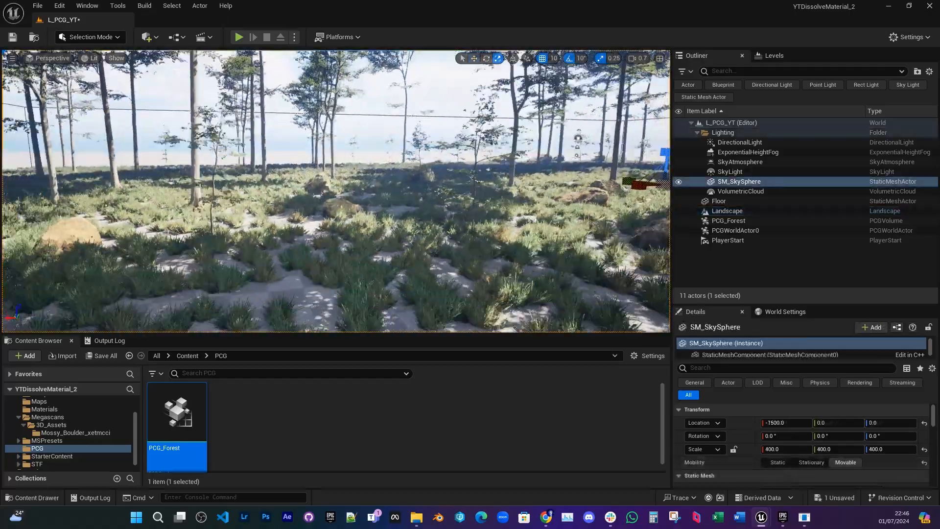
pyautogui.moveTo(338, 195); pyautogui.dragTo(353, 198, button='right')
pyautogui.moveTo(412, 198); pyautogui.dragTo(509, 190, button='right')
pyautogui.moveTo(425, 188); pyautogui.dragTo(412, 195, button='right')
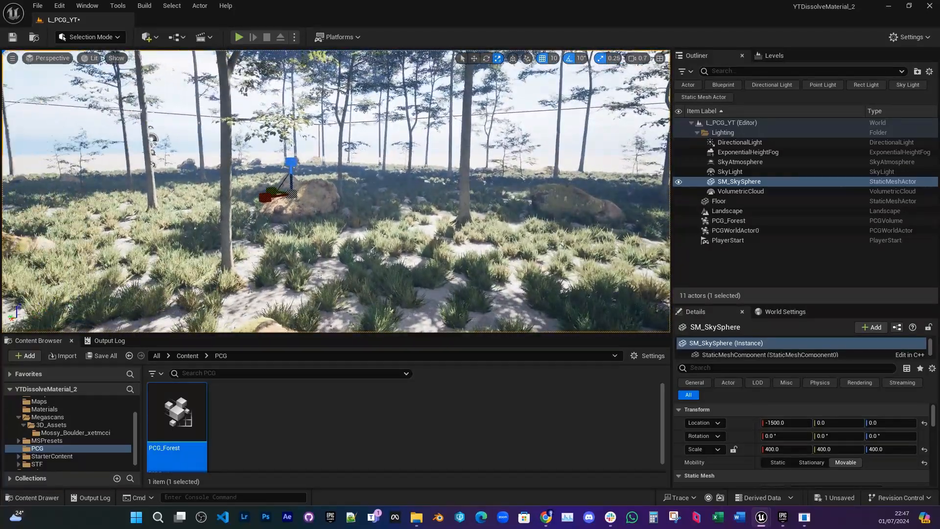
pyautogui.moveTo(583, 188)
pyautogui.mouseDown(button='right')
pyautogui.moveTo(598, 191)
pyautogui.moveTo(583, 188)
pyautogui.mouseUp(button='right')
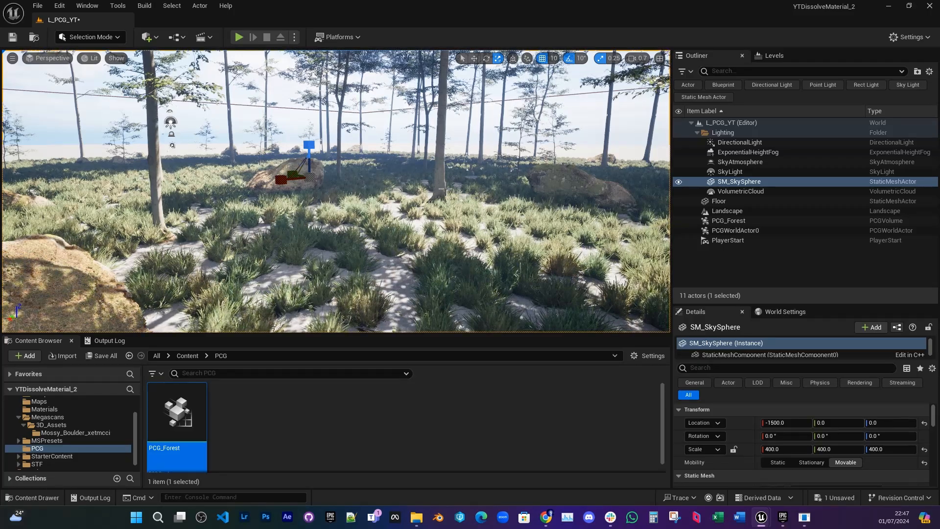
pyautogui.moveTo(443, 190); pyautogui.dragTo(514, 204, button='right')
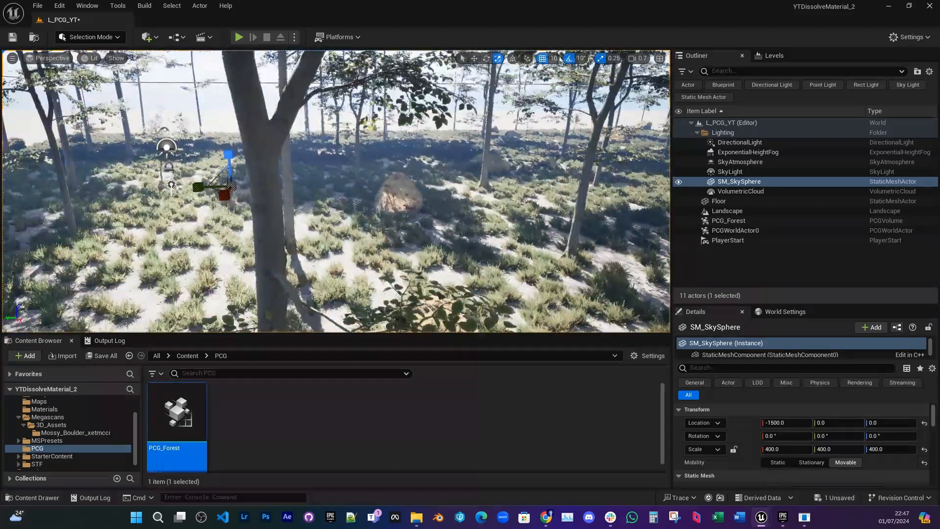
pyautogui.moveTo(85, 324)
pyautogui.mouseDown(button='right')
pyautogui.moveTo(63, 323)
pyautogui.moveTo(85, 324)
pyautogui.mouseUp(button='right')
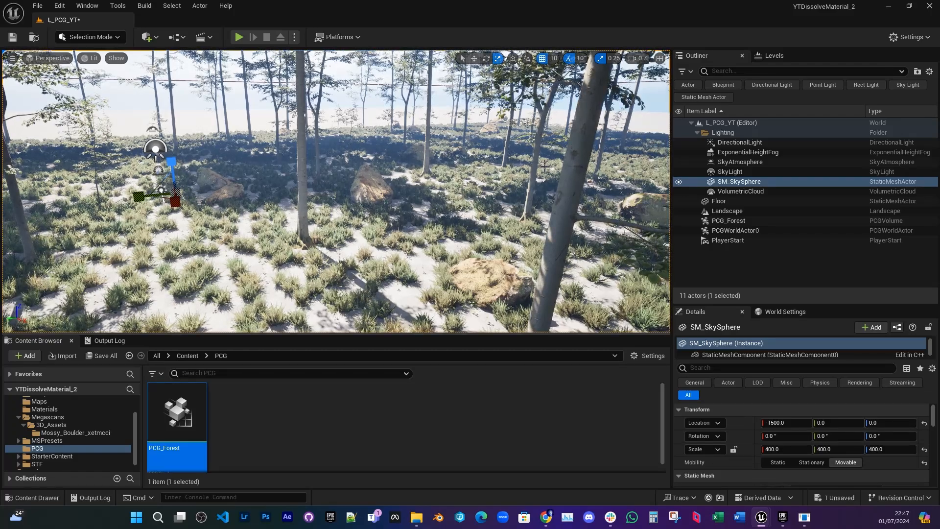
pyautogui.moveTo(485, 188); pyautogui.dragTo(507, 208, button='right')
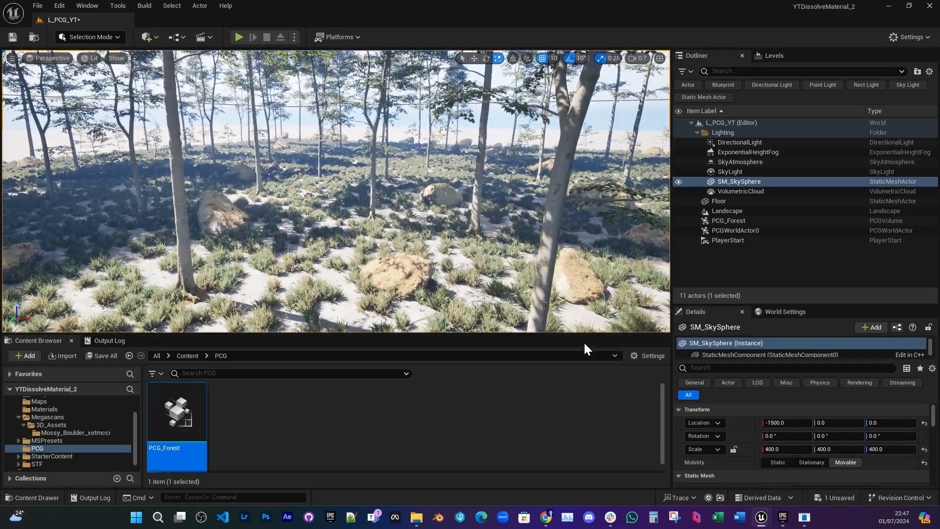